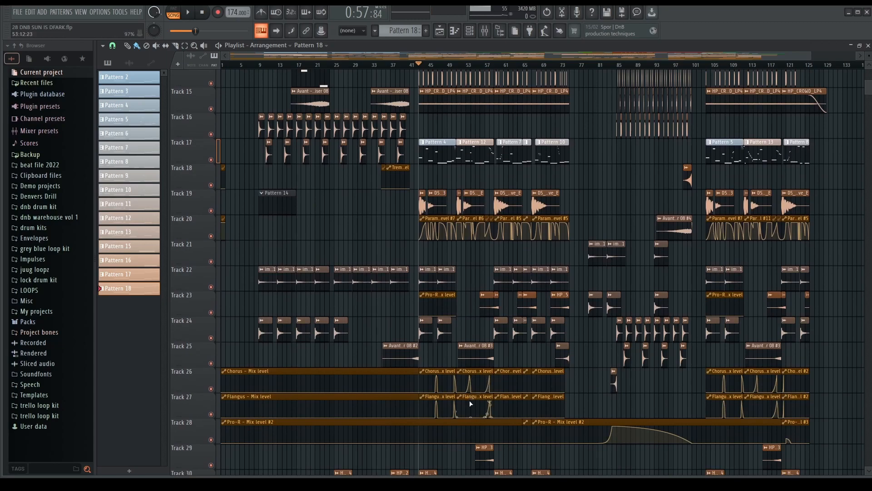
Step: Look over the full arrangement from the lower tracks up to Track 1 and return the playhead to the start
scroll(469, 395, up, 7)
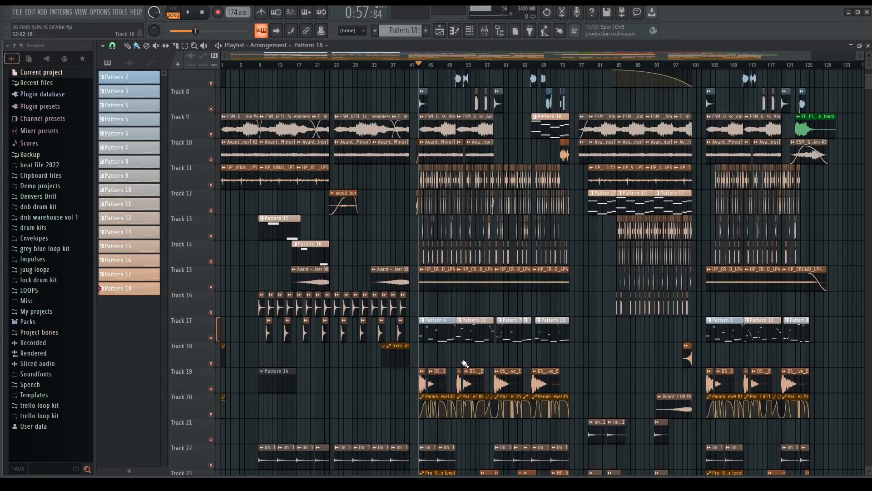
scroll(466, 366, up, 7)
scroll(433, 351, up, 5)
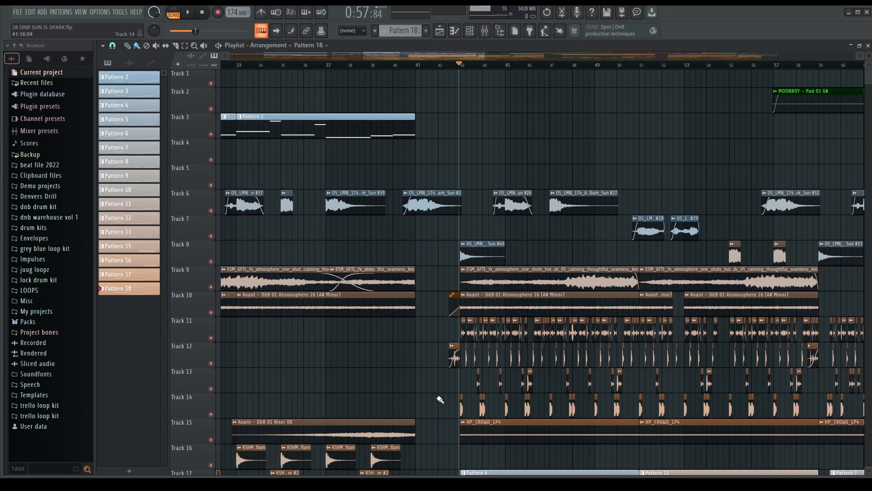
scroll(486, 357, down, 5)
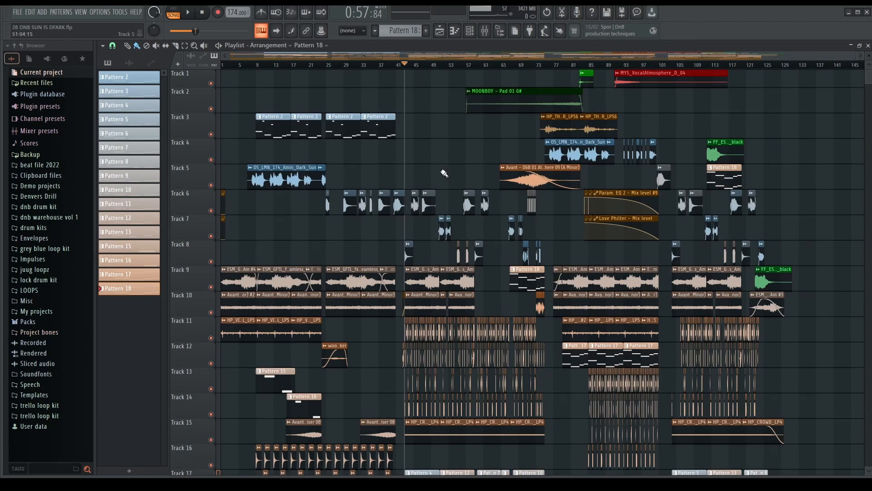
drag(404, 64, 183, 86)
scroll(235, 142, up, 3)
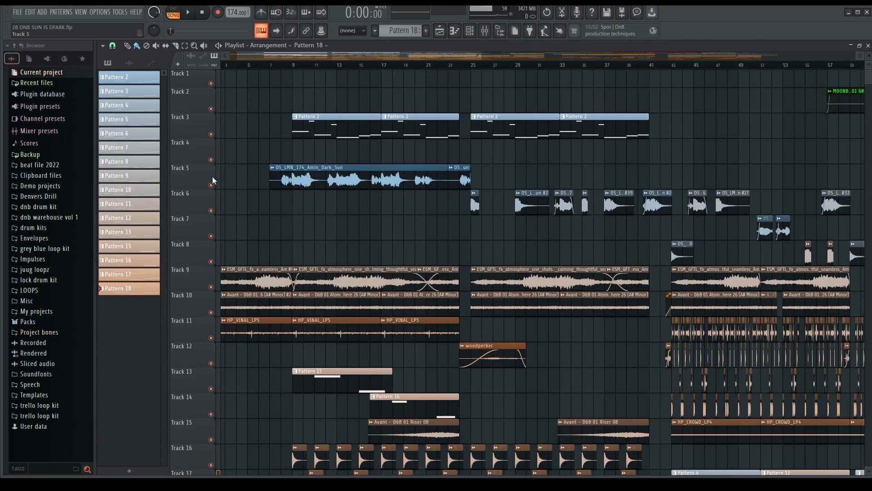
click(295, 65)
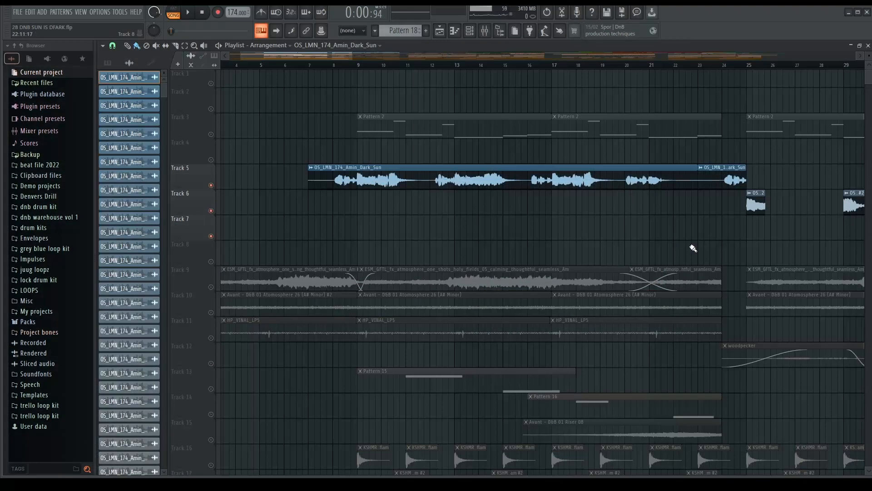
Step: Play the OS_LMN_174_Amin_Dark_Sun vocal from the middle of bar 7 with only the vocal tracks 5 to 7 audible
scroll(328, 130, up, 3)
click(329, 64)
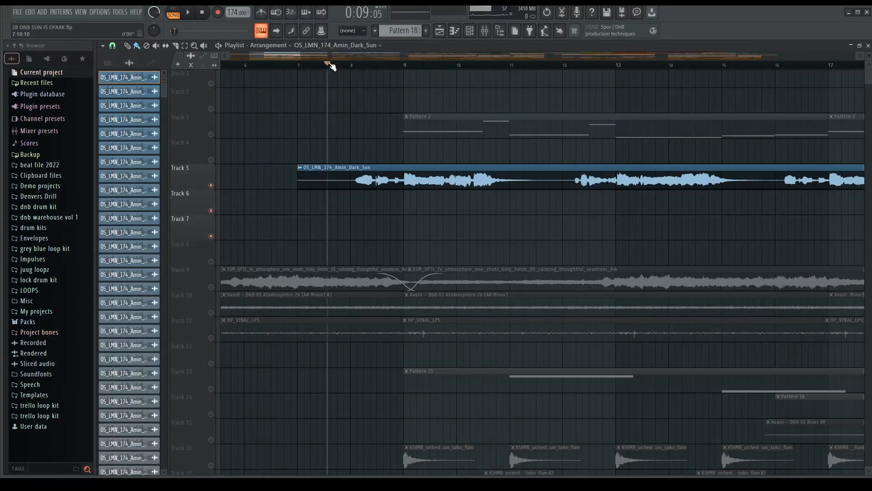
scroll(292, 186, down, 4)
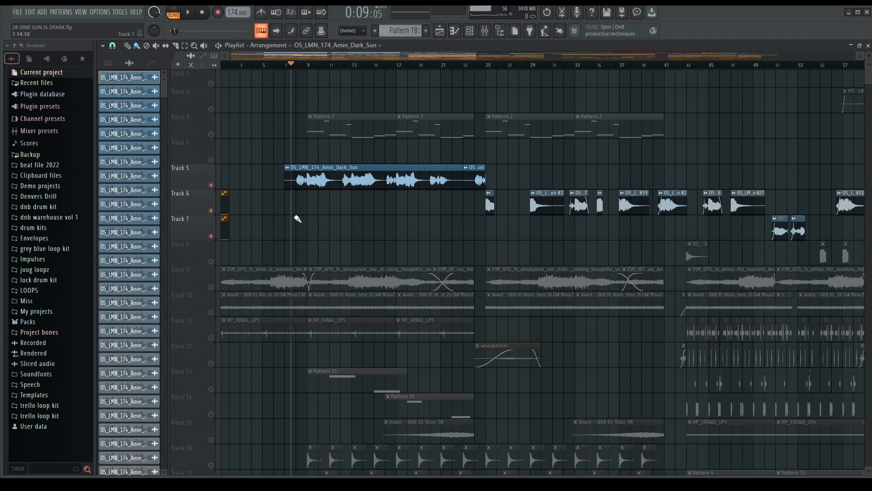
scroll(298, 219, down, 1)
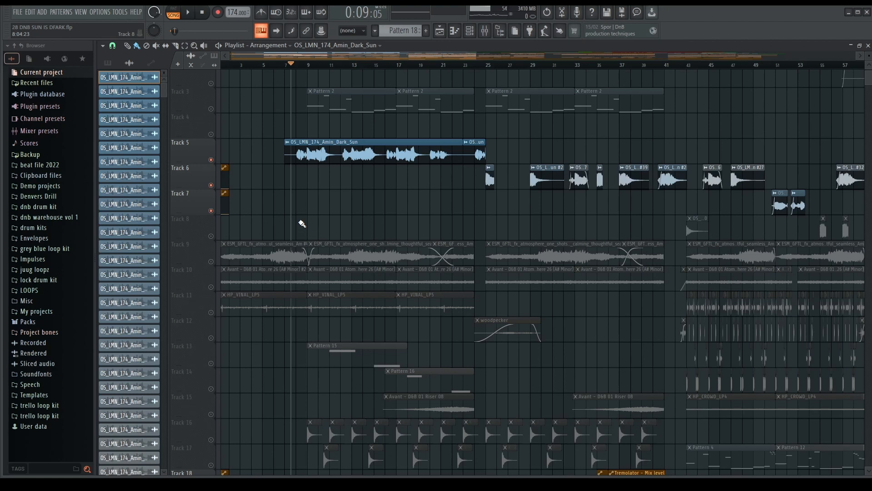
scroll(316, 202, up, 4)
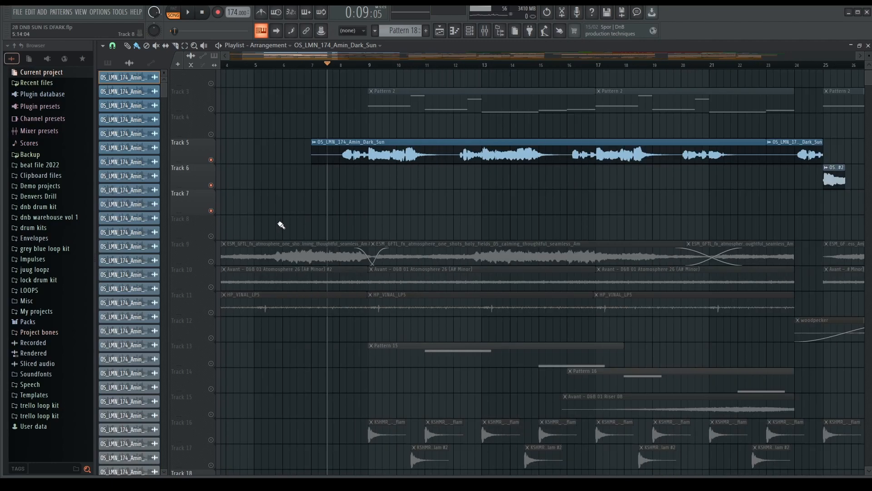
scroll(306, 238, down, 6)
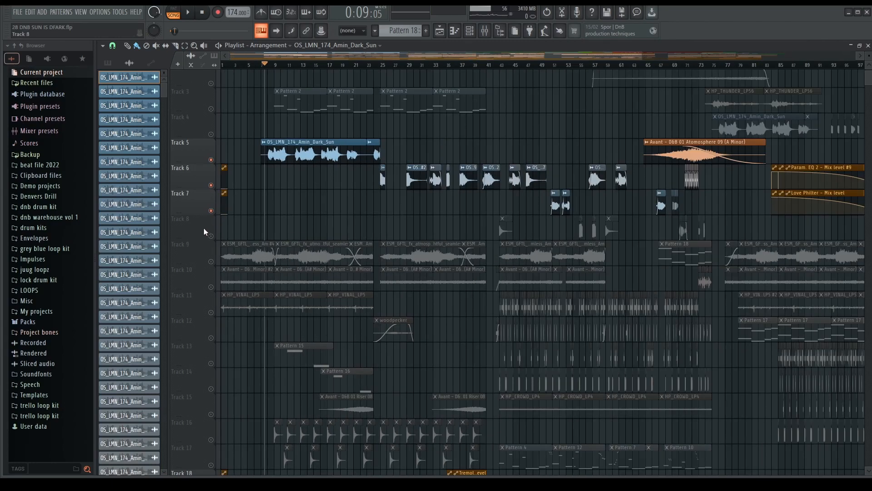
scroll(264, 198, up, 8)
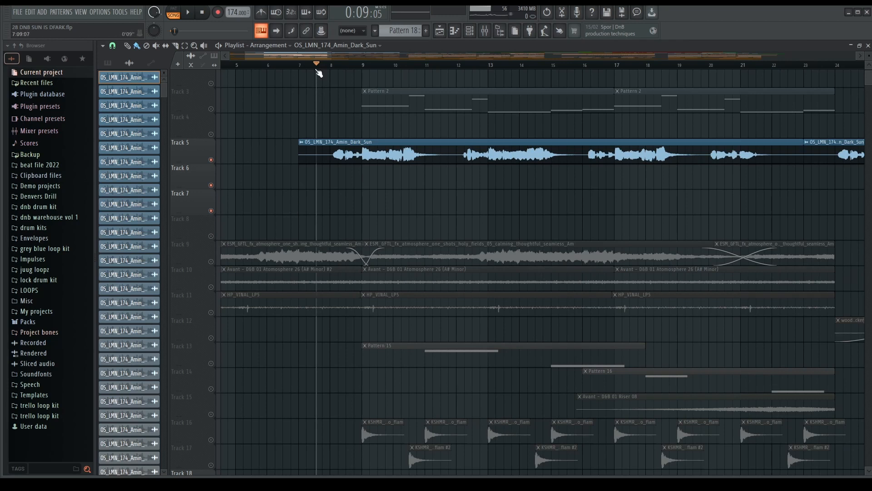
key(space)
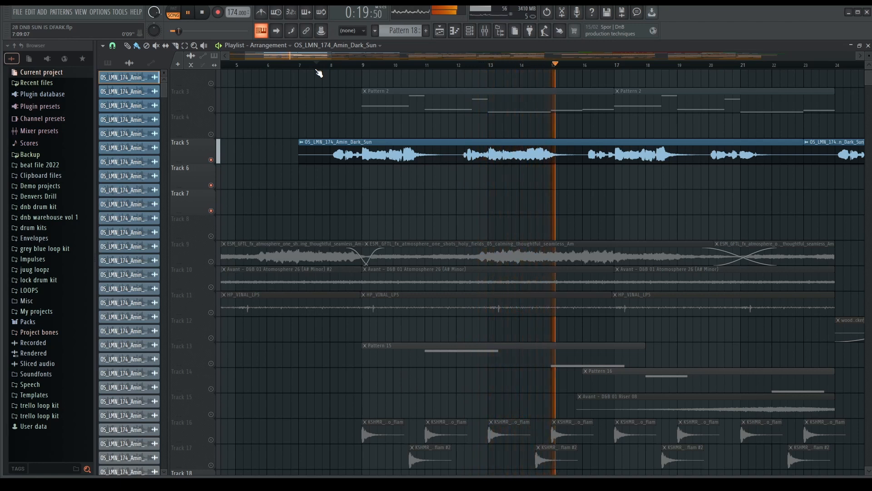
key(space)
Step: Inspect the Track 5 vocal clip's channel settings and its vocals mixer track, and close both
double_click(366, 151)
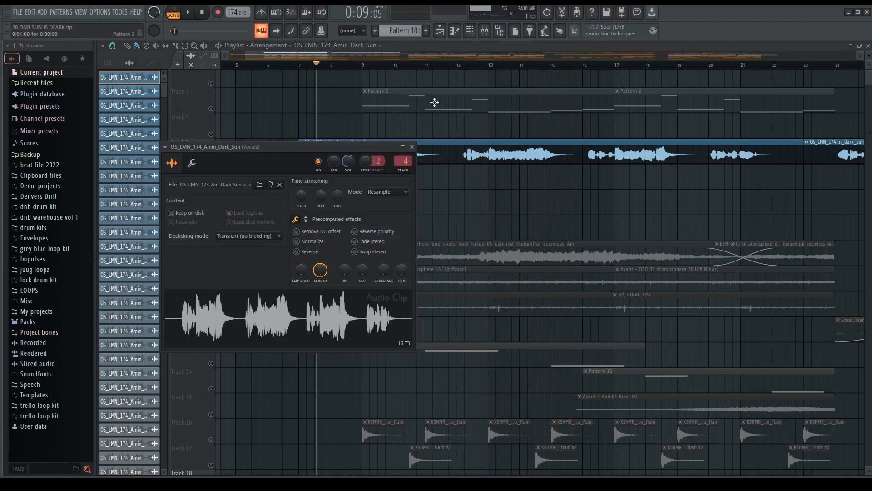
click(489, 33)
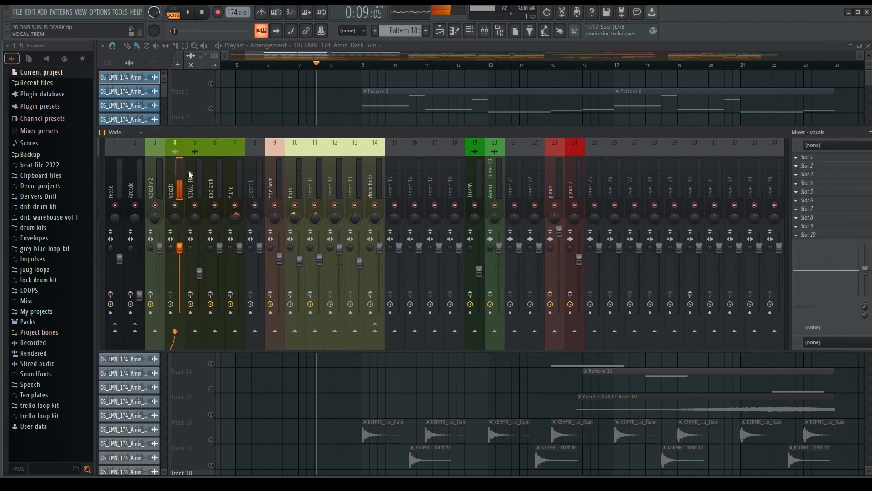
key(F9)
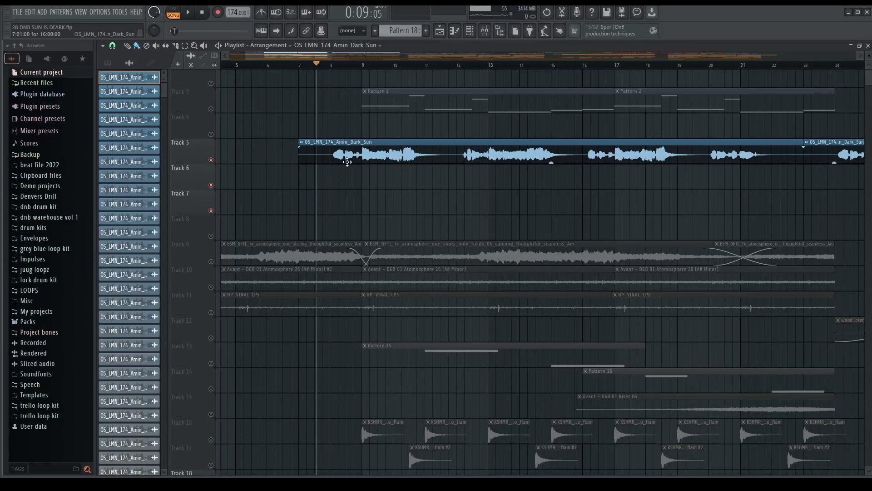
double_click(347, 162)
click(486, 32)
click(486, 34)
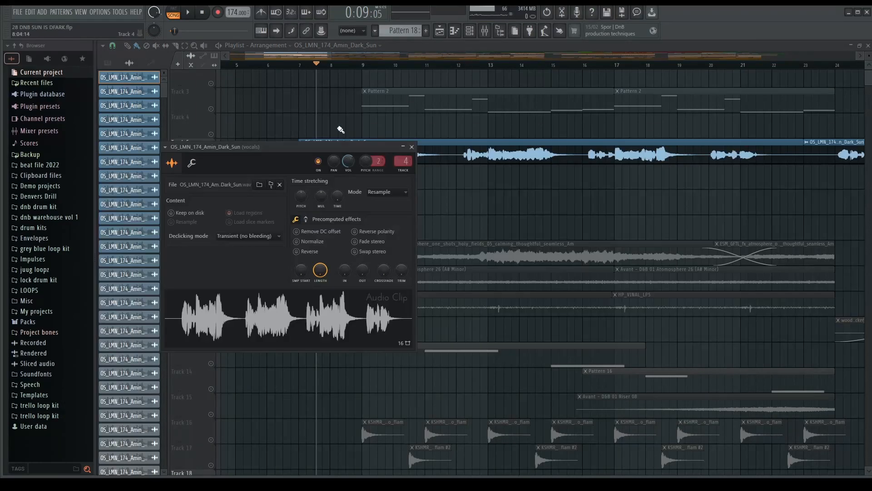
key(Escape)
Step: Solo the atmosphere on Track 9 and unmute the Avant atmosphere and HP_VINAL_LP5 clips on Tracks 10 and 11
scroll(302, 276, down, 5)
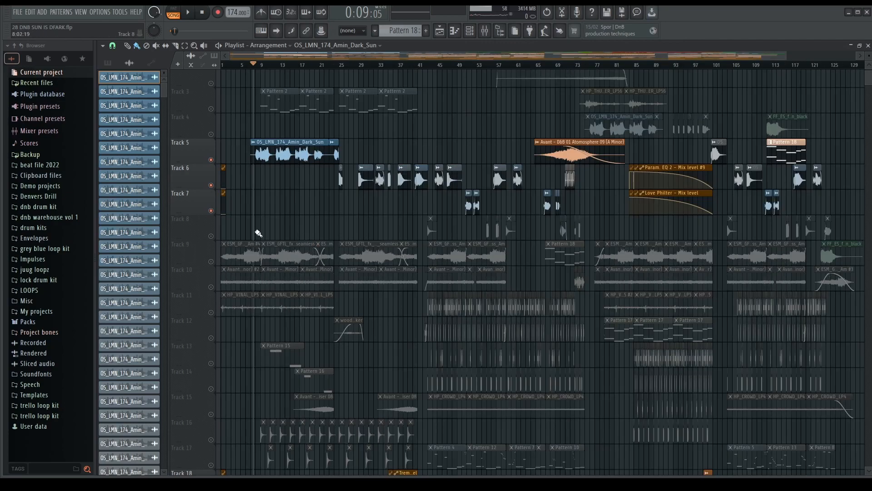
scroll(259, 232, up, 5)
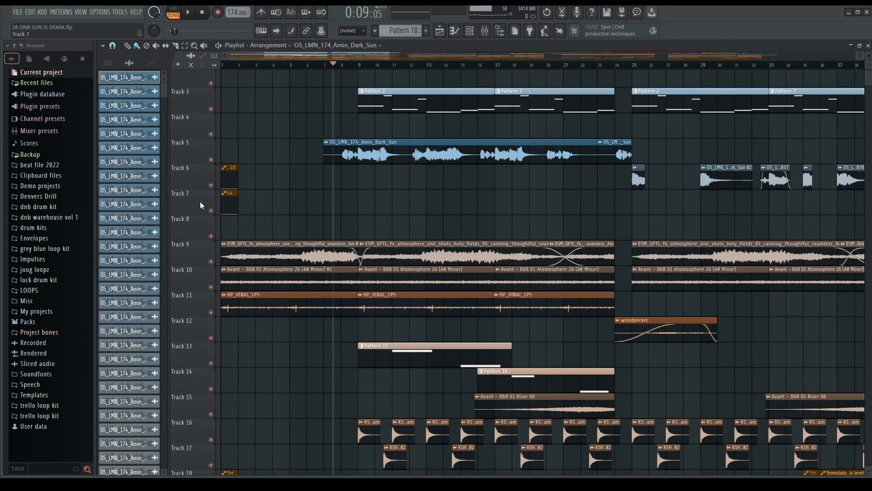
ctrl+click(211, 261)
click(211, 287)
click(211, 312)
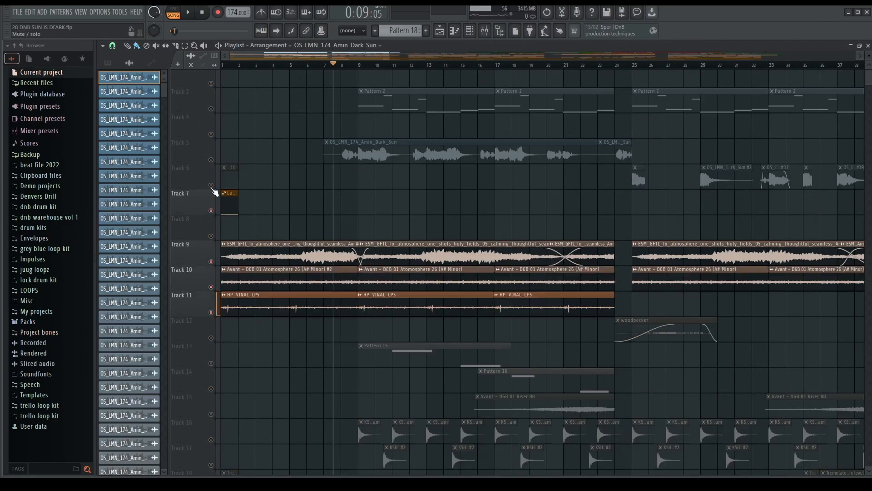
Step: Unmute the automation on Tracks 18 and 20 and the Chorus, Flangus and Pro-R mix level automation on Tracks 26, 27 and 28
scroll(216, 214, down, 4)
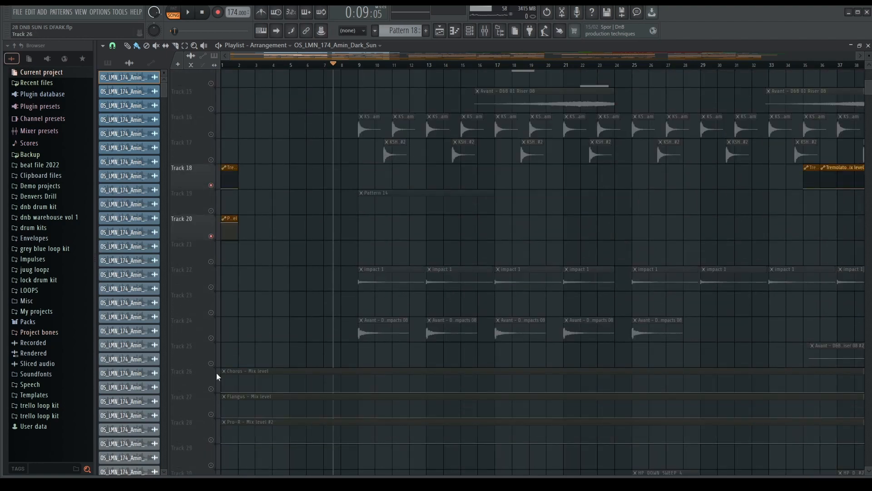
click(211, 389)
click(211, 414)
click(211, 439)
Step: Play the atmosphere tracks from about bar 9 and unmute the Track 5 vocal during playback
scroll(214, 409, up, 3)
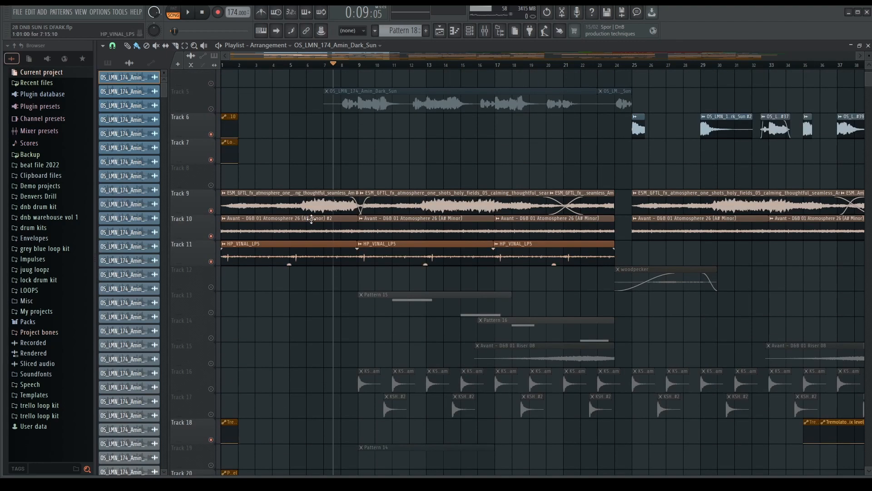
drag(336, 68, 359, 63)
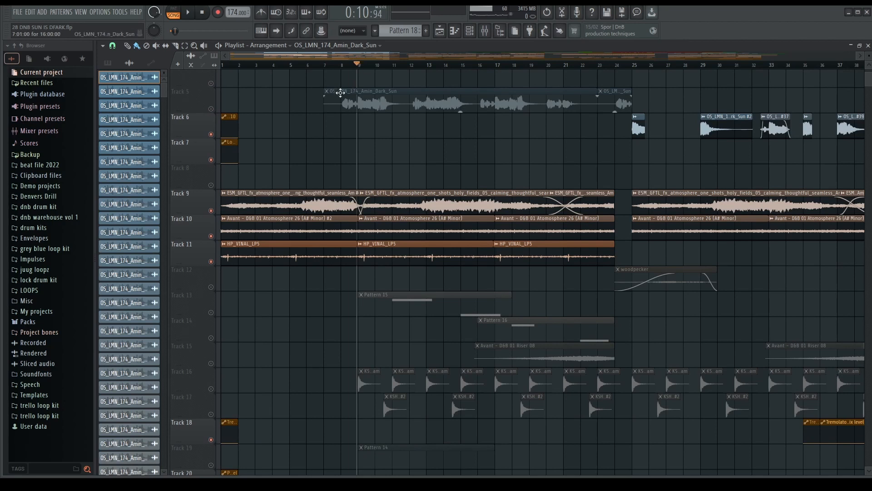
key(space)
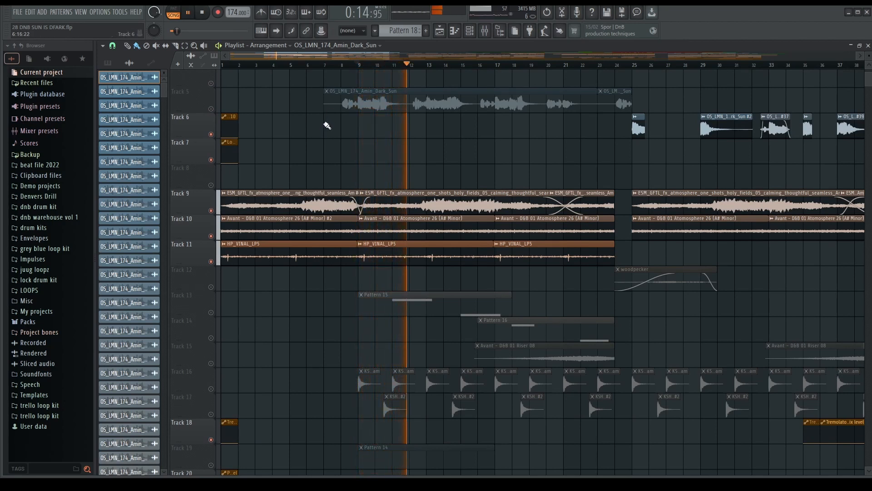
click(212, 109)
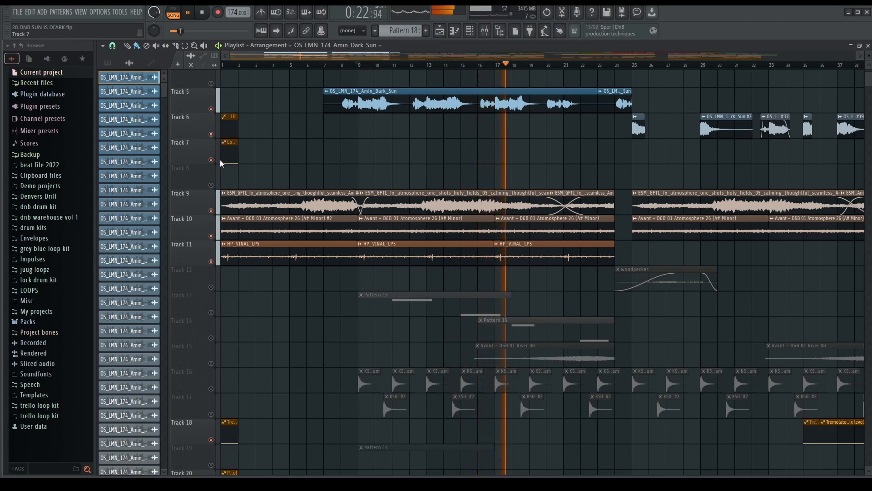
key(space)
Step: Unmute Tracks 13 and 14, which hold Pattern 15 and Pattern 16
click(212, 313)
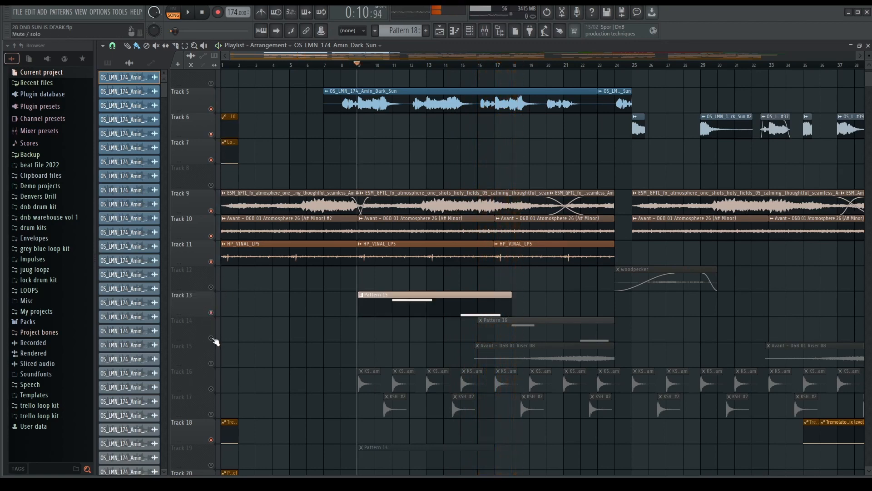
scroll(217, 322, down, 1)
click(211, 312)
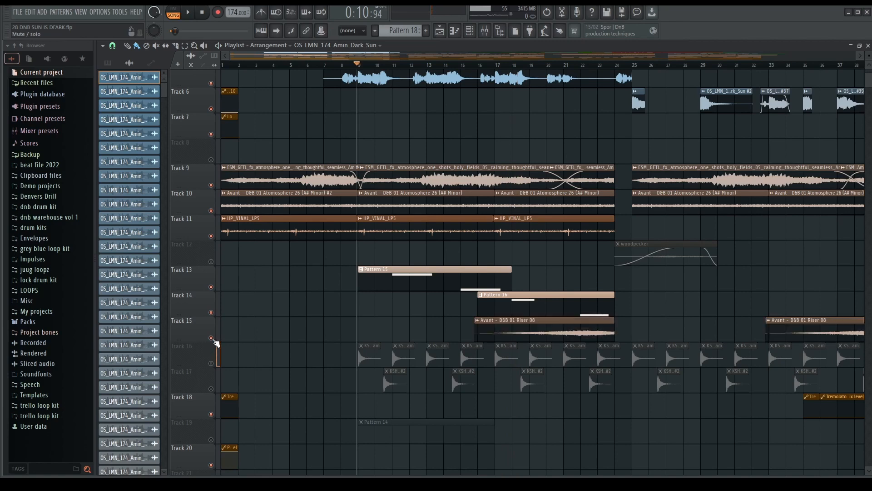
Step: Select Pattern 15 and inspect its Arcade instrument with the Solemn Winds sound from the channel rack
click(380, 270)
click(455, 32)
click(472, 32)
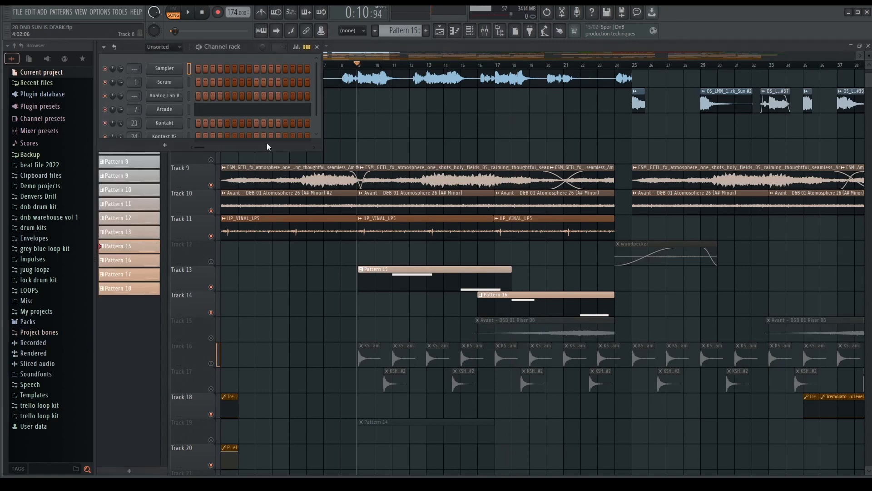
click(168, 110)
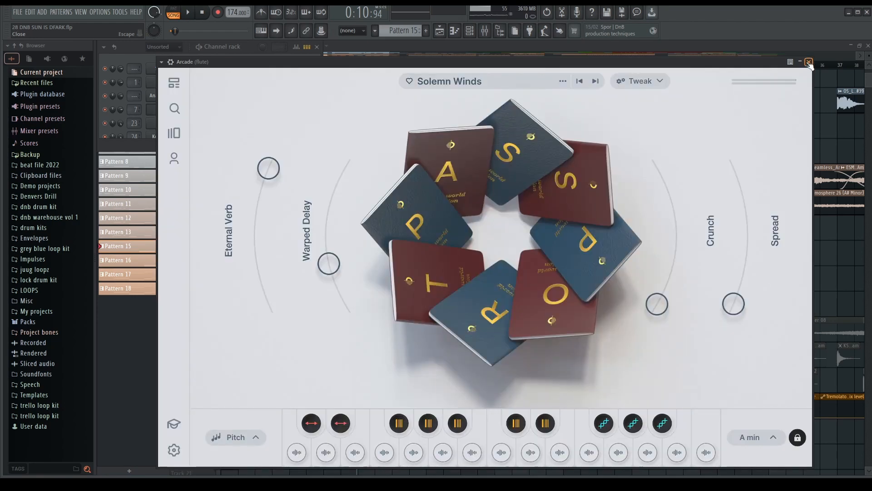
click(809, 62)
click(470, 182)
Step: Inspect the Fruity parametric EQ 2 and Fruity Reeverb 2 settings on the flute mixer track
scroll(406, 60, up, 4)
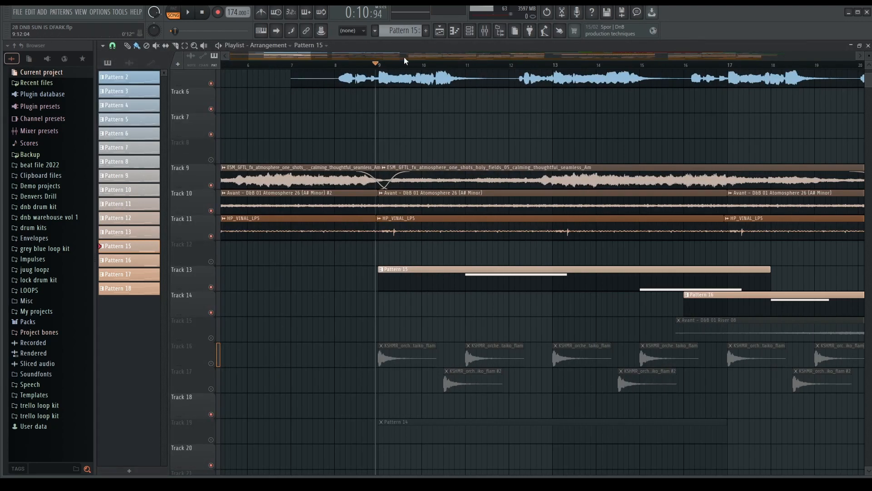
key(F9)
click(832, 209)
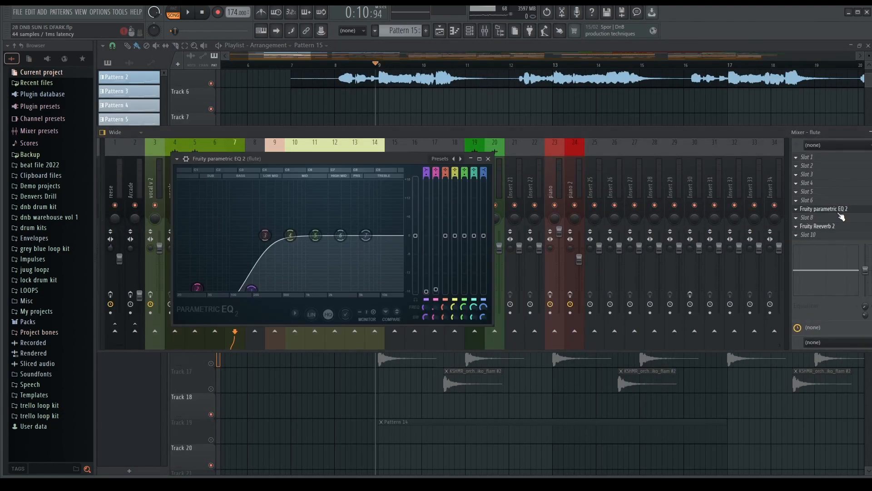
click(838, 212)
click(828, 212)
click(829, 212)
click(821, 227)
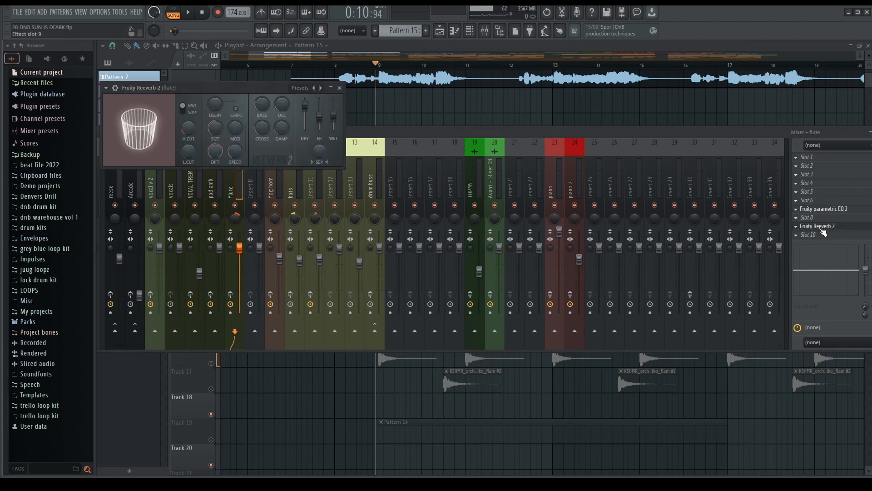
click(820, 227)
key(F9)
Step: Play the arrangement from the middle of bar 10 to hear the flute in Pattern 15 with the vocal and atmospheres
scroll(393, 75, up, 3)
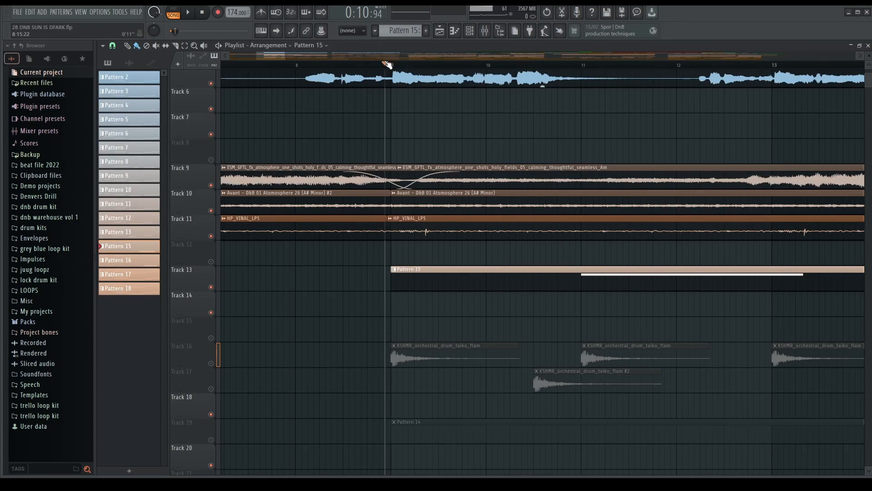
drag(387, 66, 530, 67)
scroll(529, 68, down, 3)
key(space)
scroll(528, 273, up, 3)
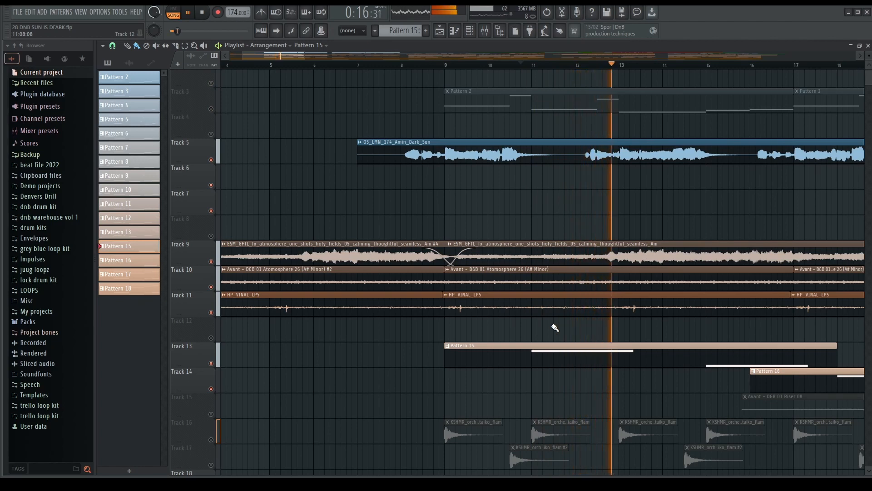
scroll(555, 327, down, 2)
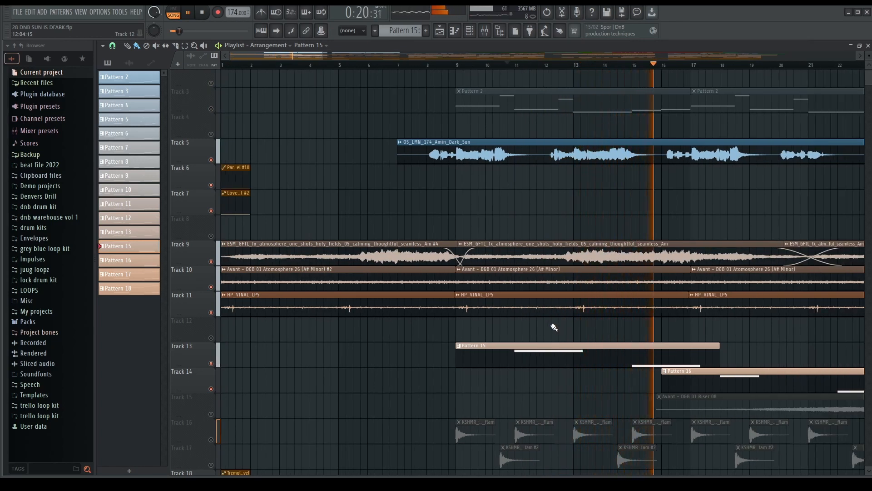
key(space)
Step: Review the flute track's effect slots in the mixer and return to the playlist
click(485, 31)
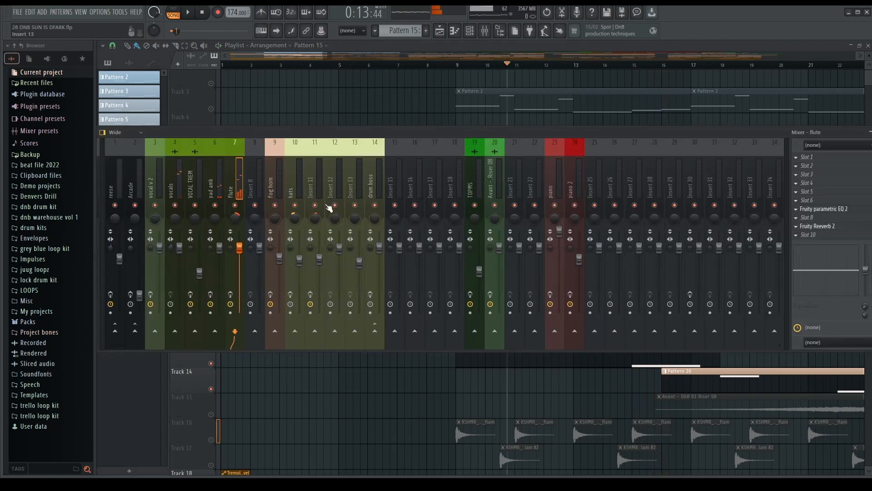
click(359, 100)
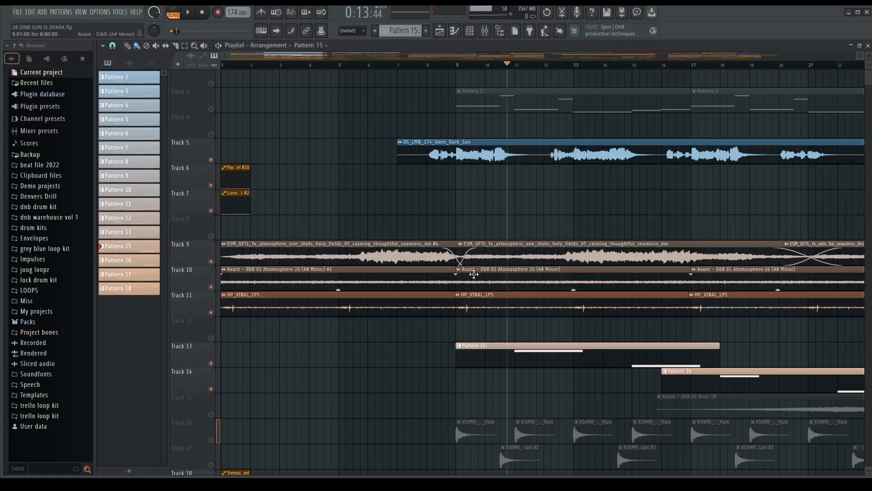
scroll(443, 350, down, 2)
scroll(431, 348, down, 2)
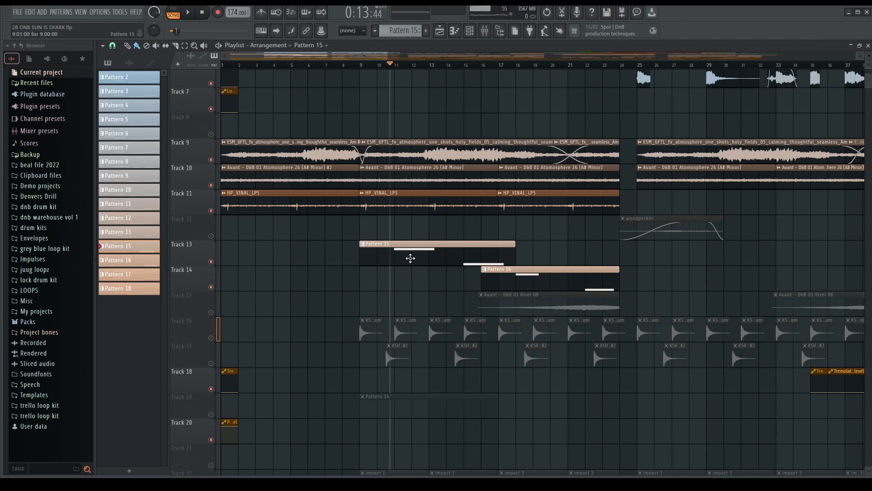
Step: Inspect the intro's vocal clip and the sample settings of the two atmosphere clips and the HP_VINAL_LP5 clip
scroll(411, 255, up, 5)
click(422, 181)
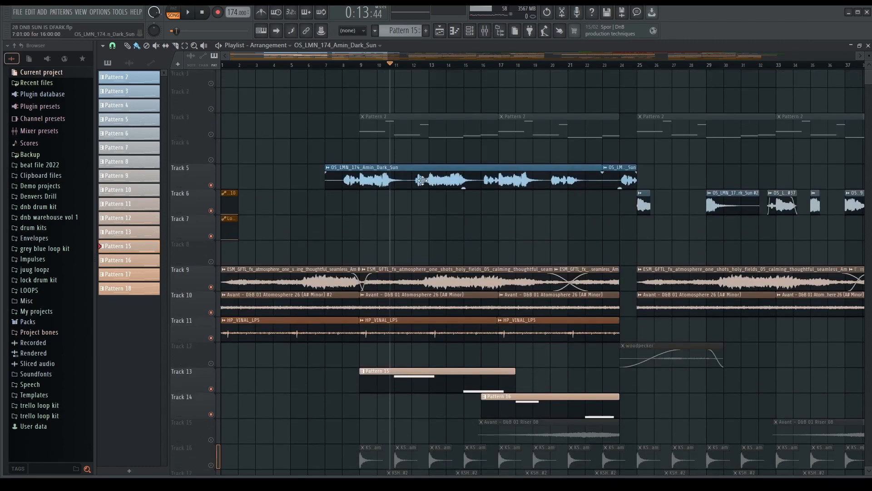
scroll(428, 268, down, 1)
click(426, 258)
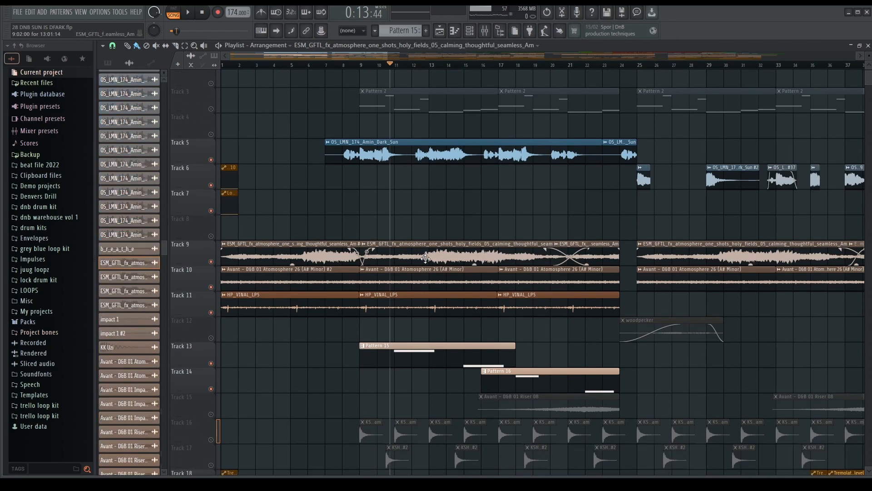
double_click(432, 254)
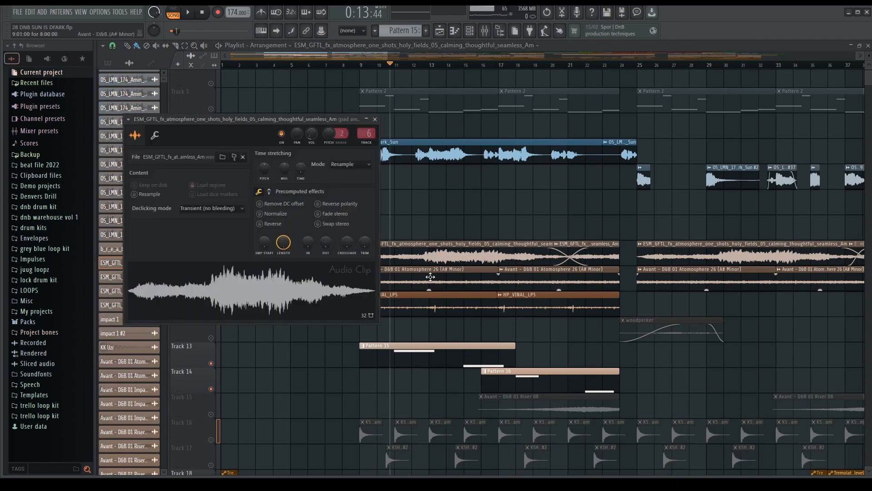
double_click(431, 277)
click(410, 147)
scroll(433, 293, down, 2)
double_click(420, 248)
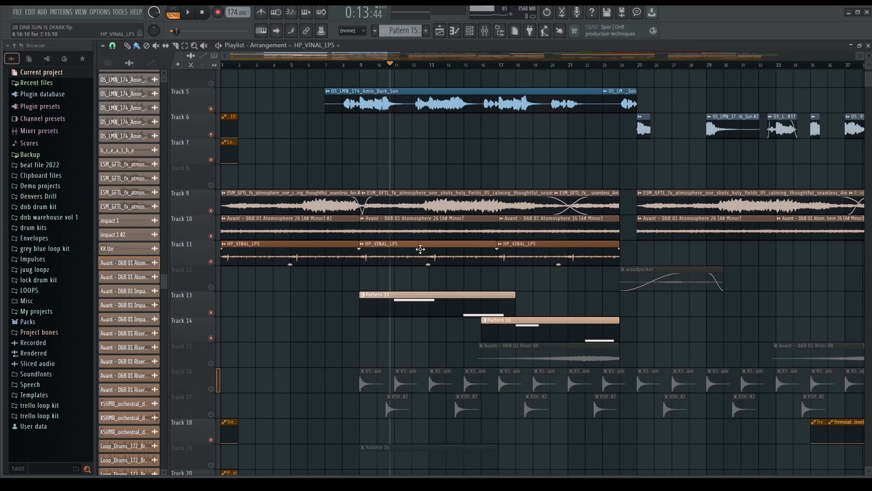
click(454, 173)
Step: Unmute Tracks 16 and 17, which hold the KSHMR orchestral taiko flam hits
scroll(429, 314, down, 2)
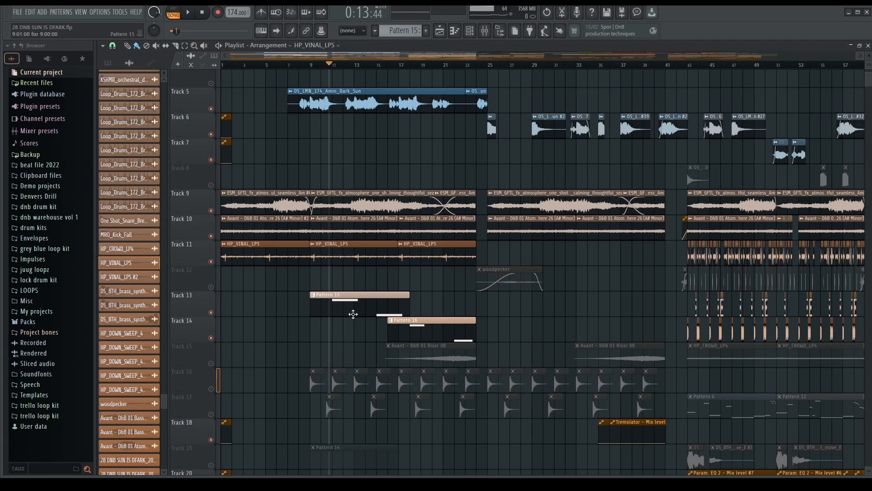
scroll(288, 331, down, 2)
scroll(215, 334, up, 3)
click(211, 338)
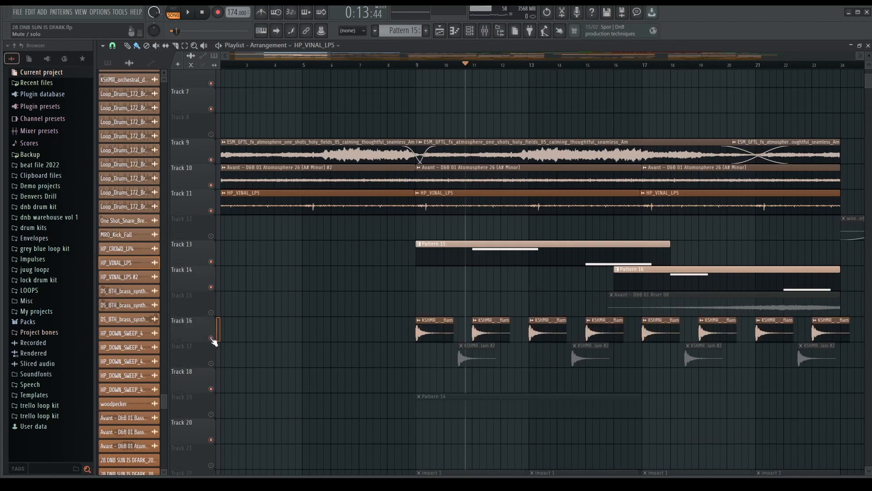
click(211, 363)
Step: Play the arrangement from bar 9 and open the sample settings of a taiko flam clip on Track 16
click(416, 65)
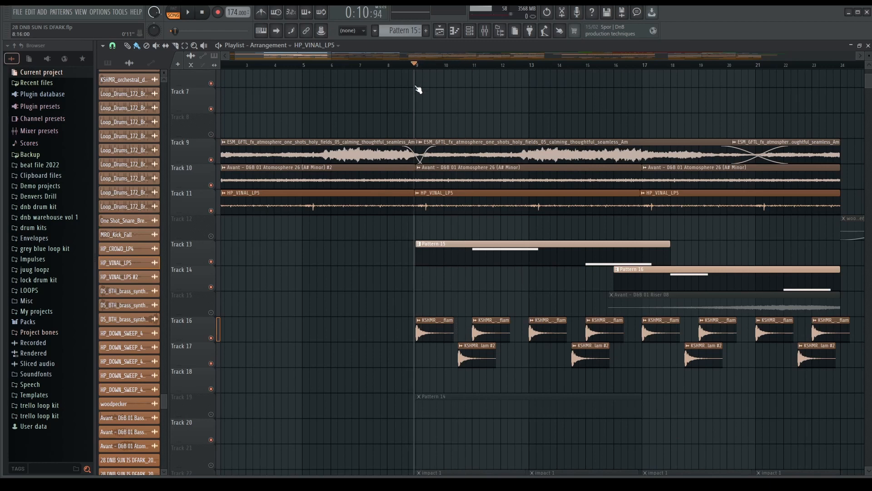
key(space)
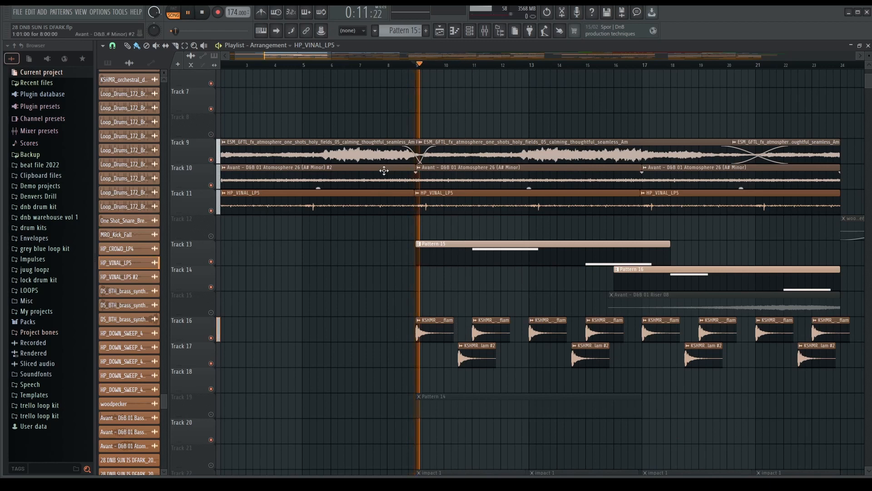
double_click(476, 336)
Step: Inspect Fruity Reeverb 2 and Fruity parametric EQ 2 on the TOPMS mixer track during playback, and stop playback
click(485, 31)
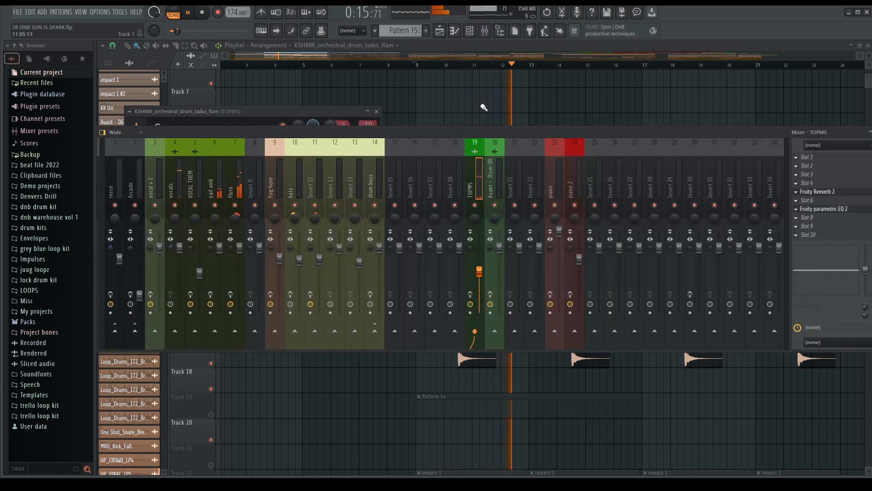
click(811, 190)
click(811, 191)
click(812, 191)
click(811, 191)
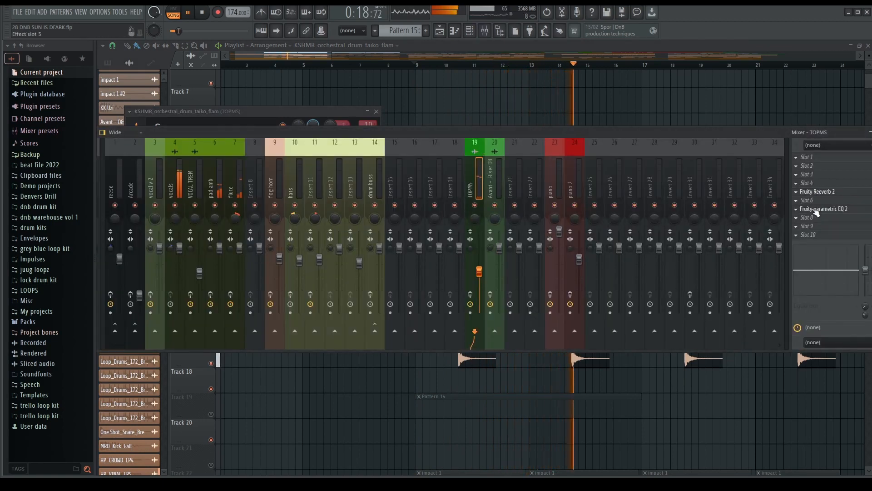
click(815, 210)
click(815, 210)
click(645, 102)
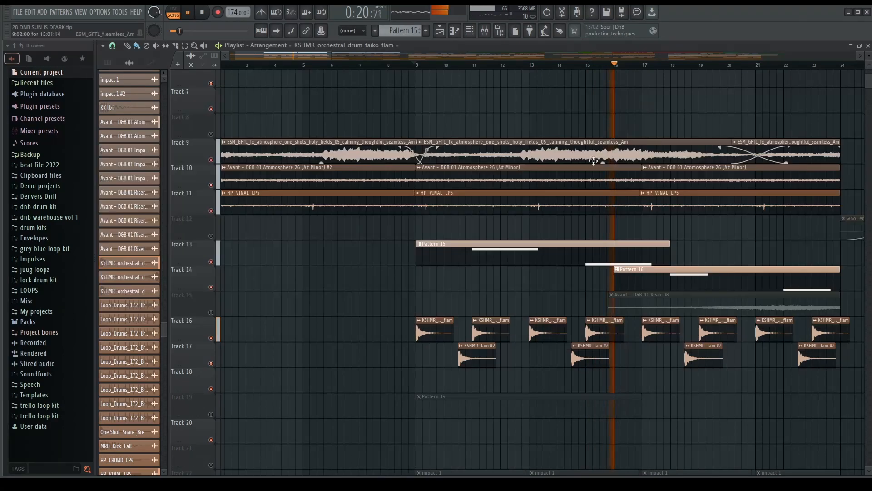
scroll(536, 295, down, 2)
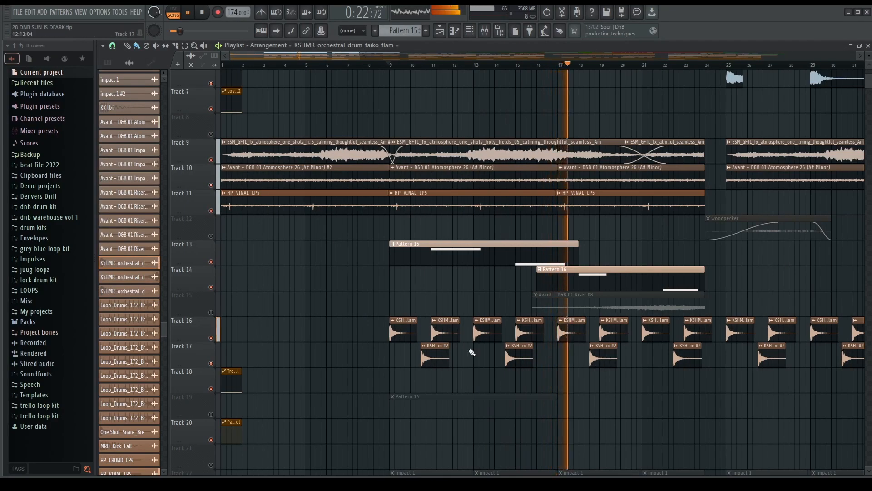
key(space)
Step: Unmute Track 3 and open its Pattern 2 in the piano roll
scroll(371, 343, down, 4)
scroll(220, 191, up, 9)
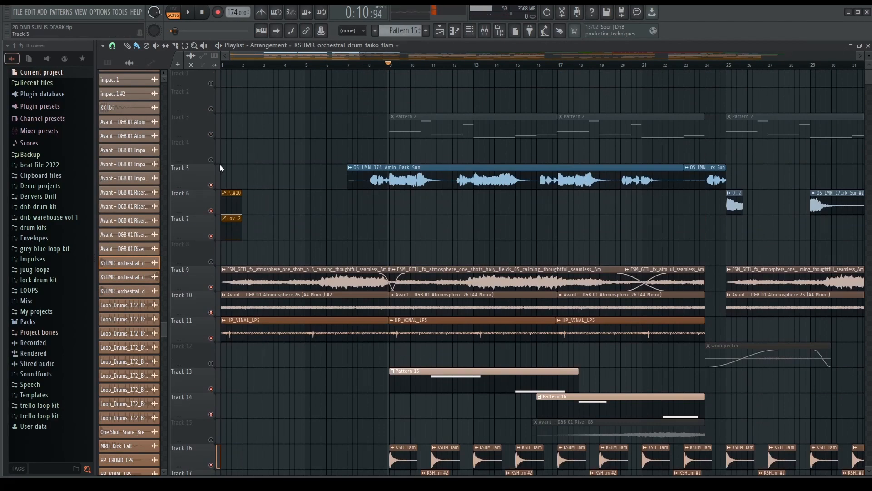
click(211, 134)
scroll(432, 145, up, 2)
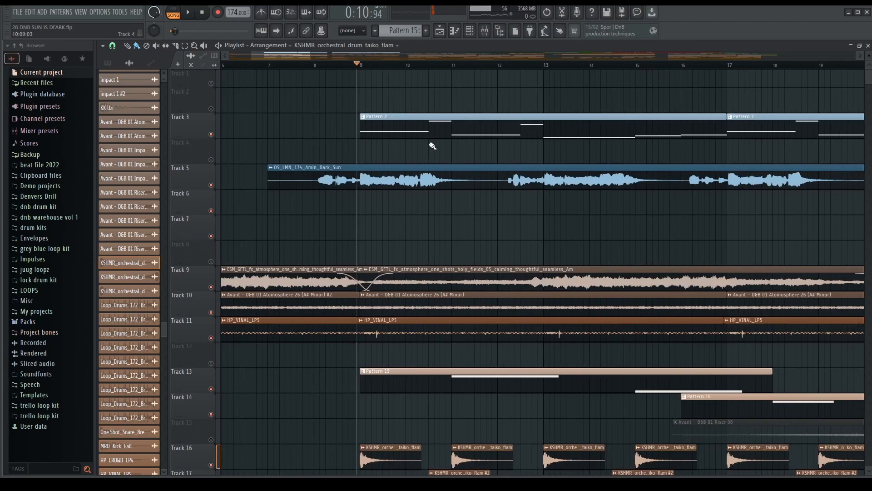
double_click(429, 119)
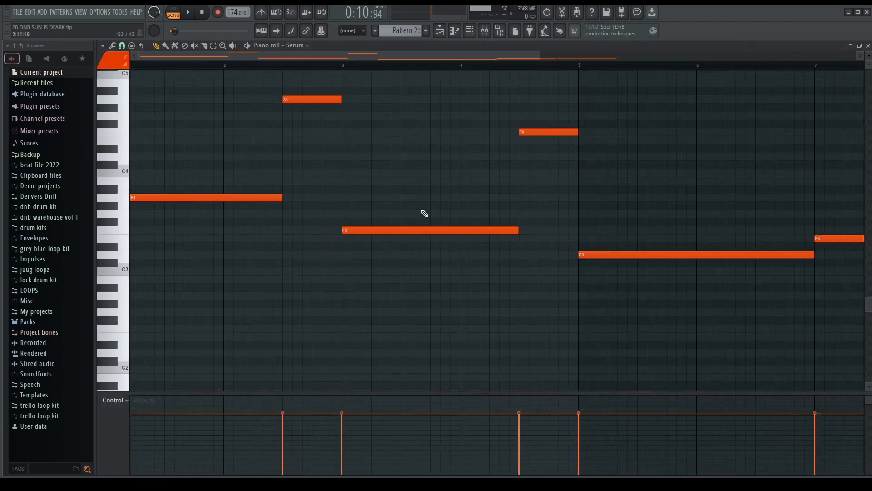
Step: Inspect the two-oscillator Serum patch that plays Pattern 2 from the channel rack
click(470, 30)
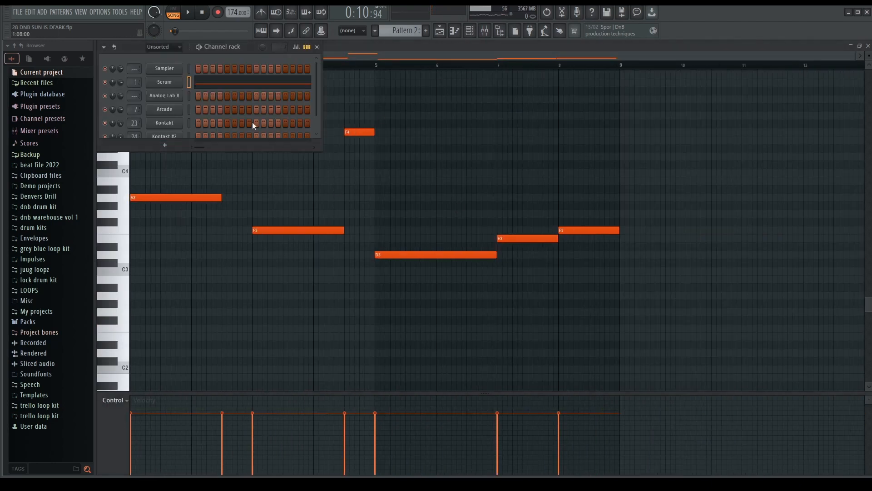
click(172, 86)
drag(351, 161, 432, 116)
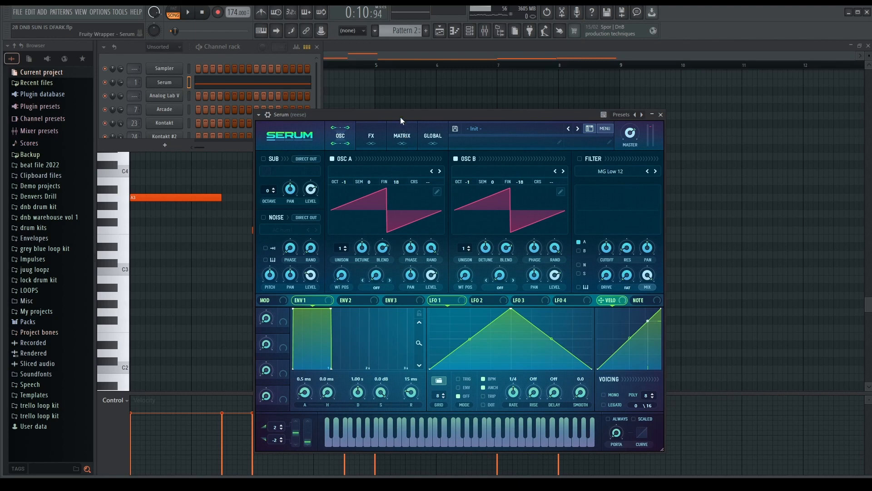
drag(399, 116, 411, 111)
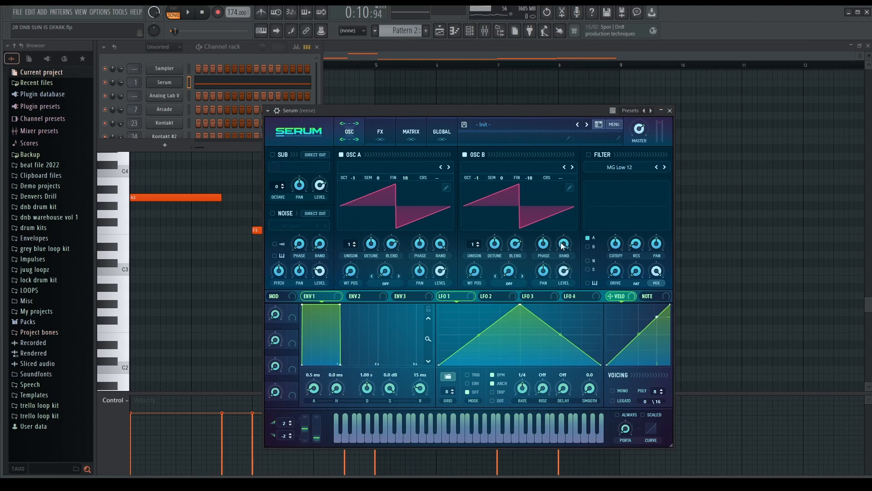
click(670, 110)
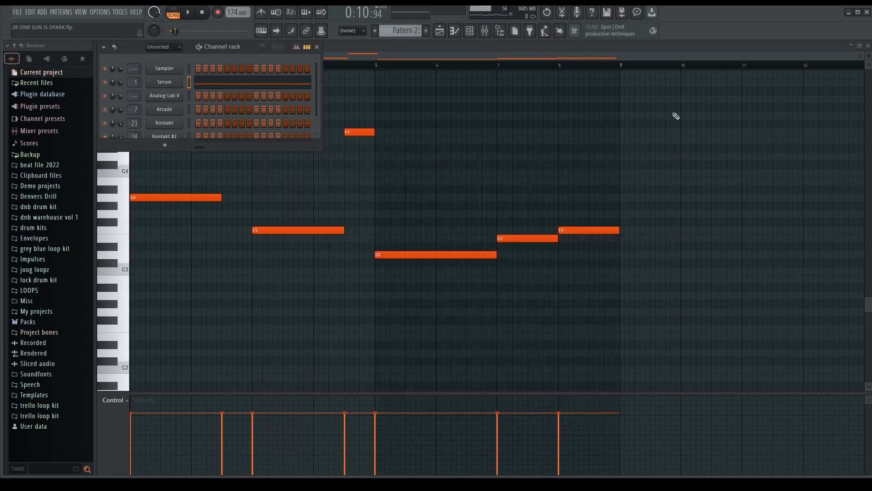
Step: Inspect the Fruity Limiter and Ozone 8 Imager settings on the reese mixer track
click(485, 30)
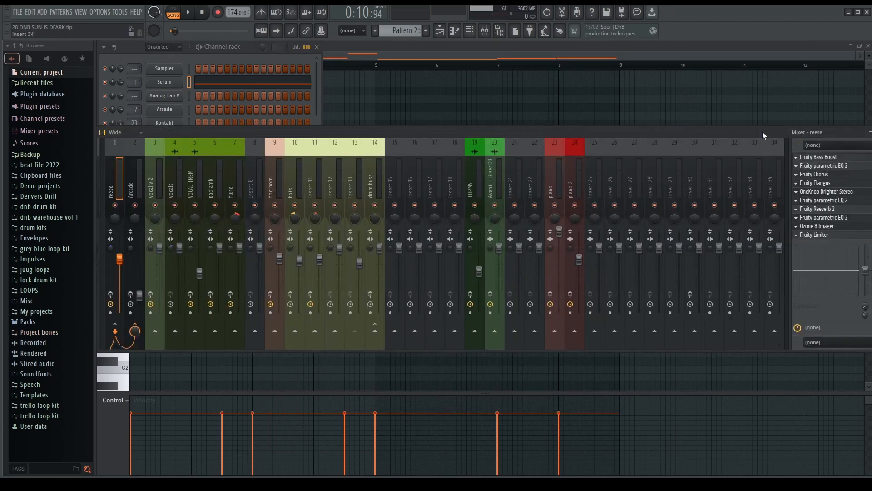
drag(763, 133, 614, 126)
click(683, 228)
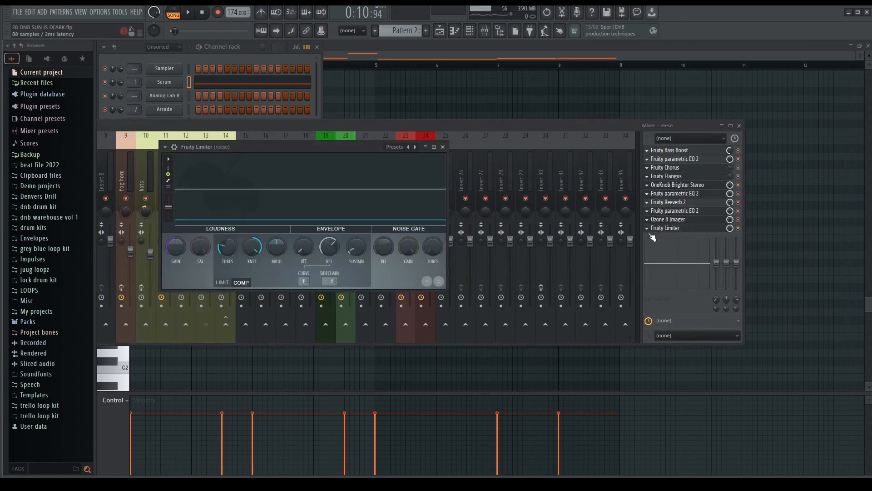
click(443, 147)
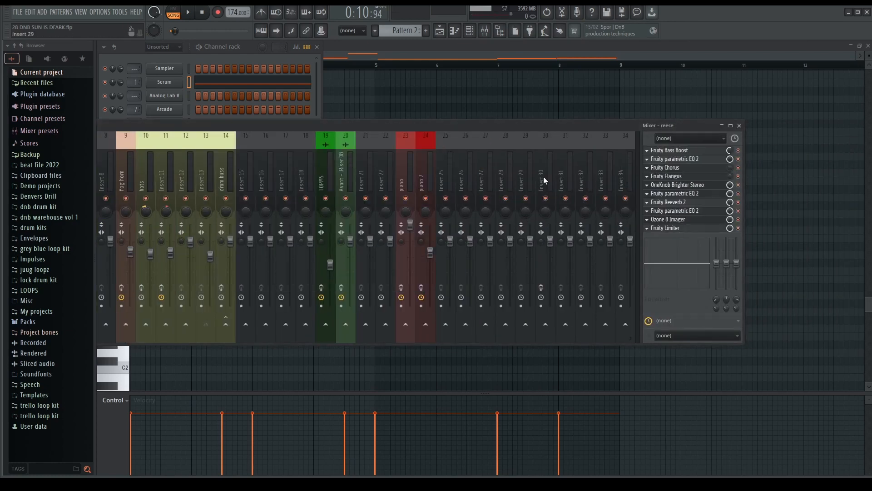
click(662, 220)
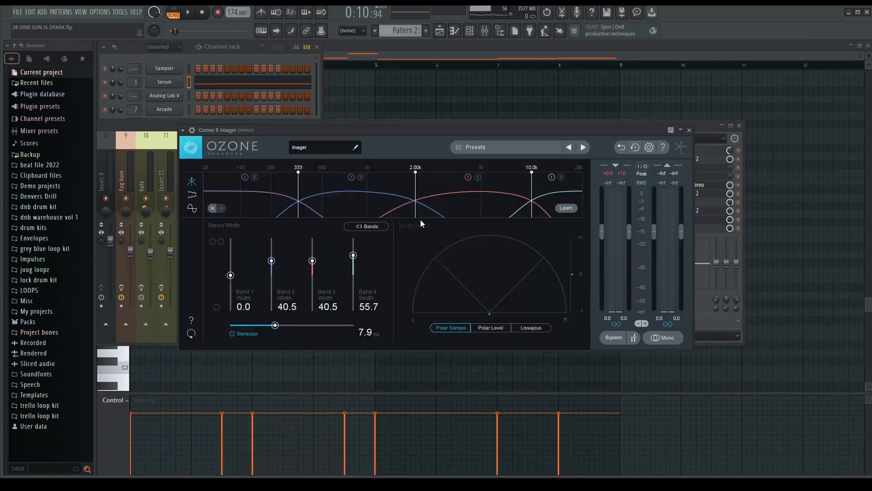
click(689, 130)
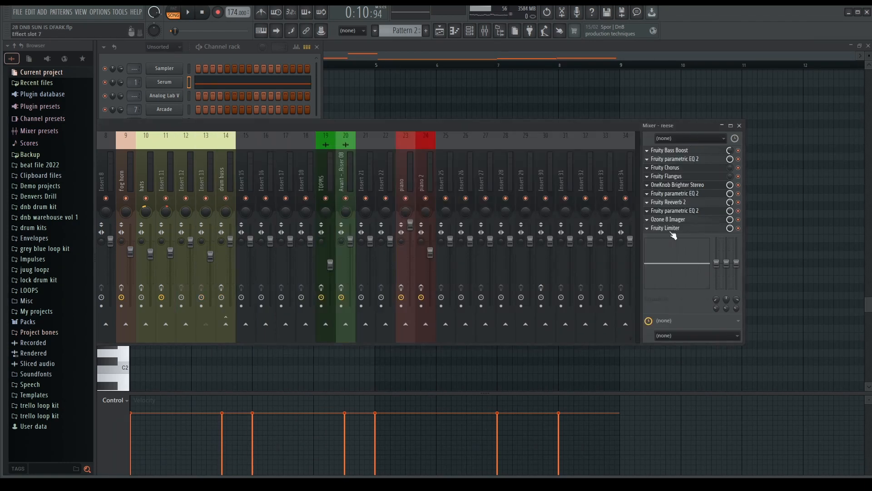
Step: Inspect the low-pass curve of the reese track's sixth-slot Fruity parametric EQ 2 and close the channel rack
click(690, 194)
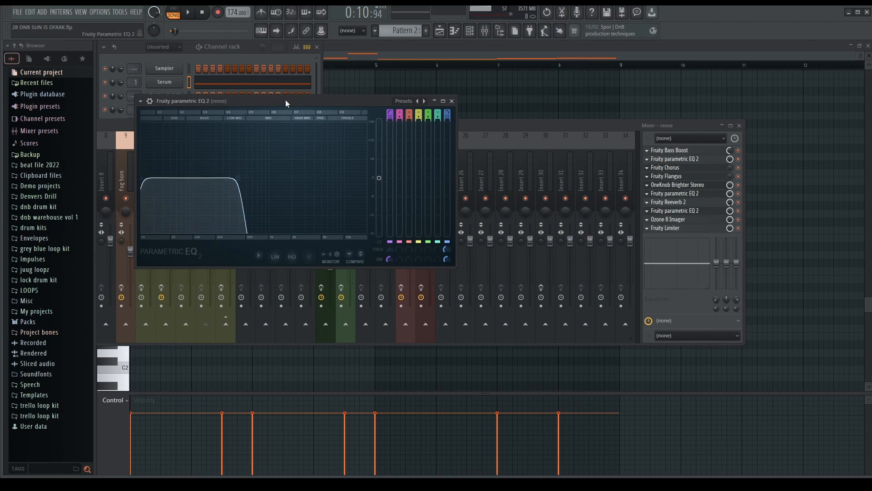
drag(285, 103, 389, 128)
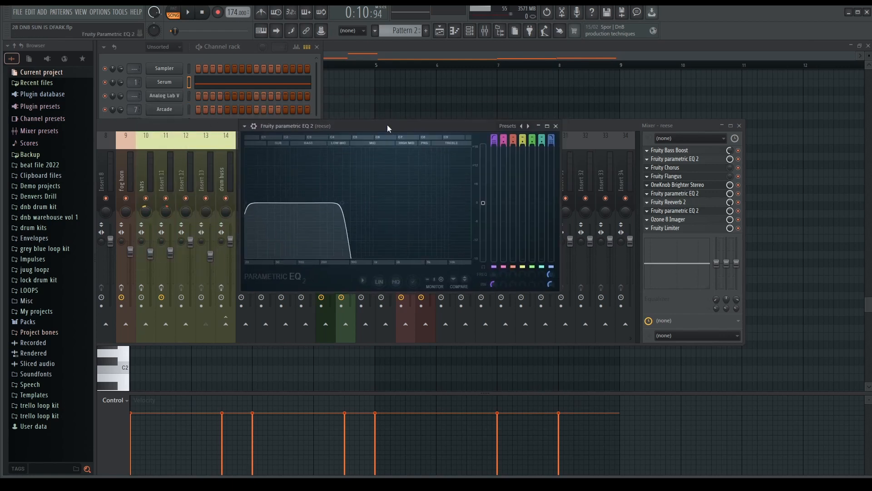
click(556, 126)
click(494, 33)
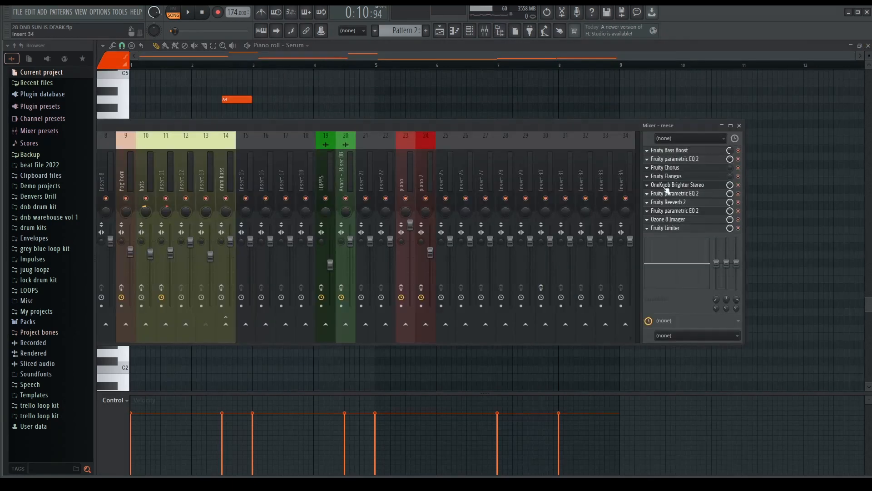
Step: Play the arrangement twice from bar 9 to hear the reese with the other layers, and return to the playlist
key(space)
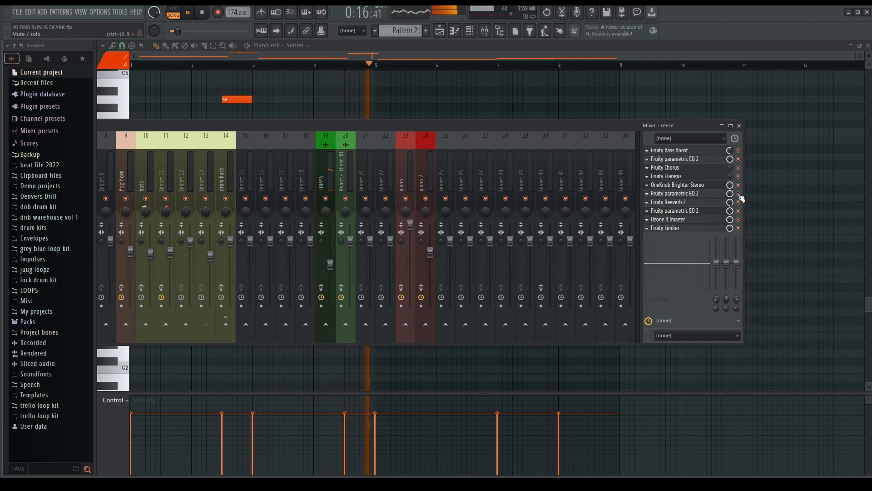
key(space)
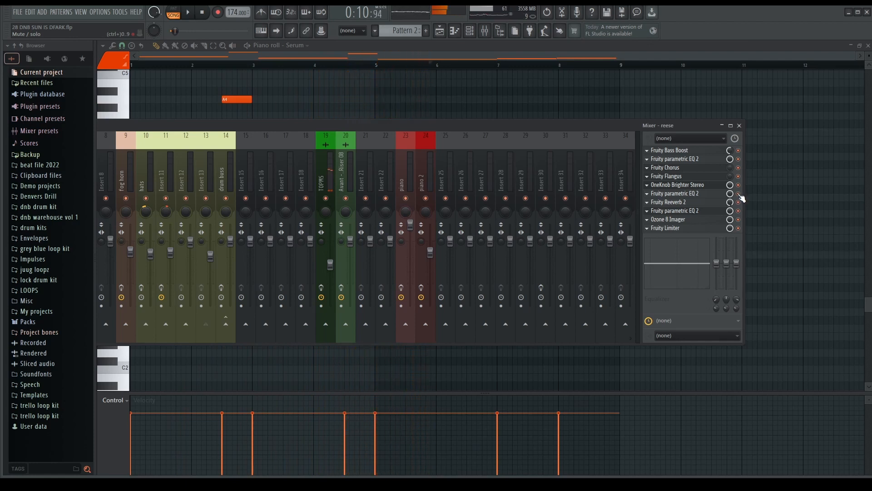
key(space)
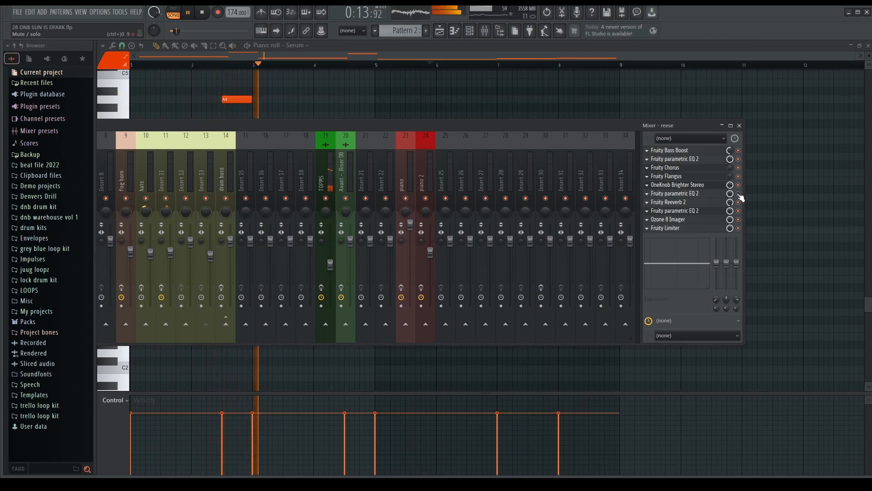
click(739, 125)
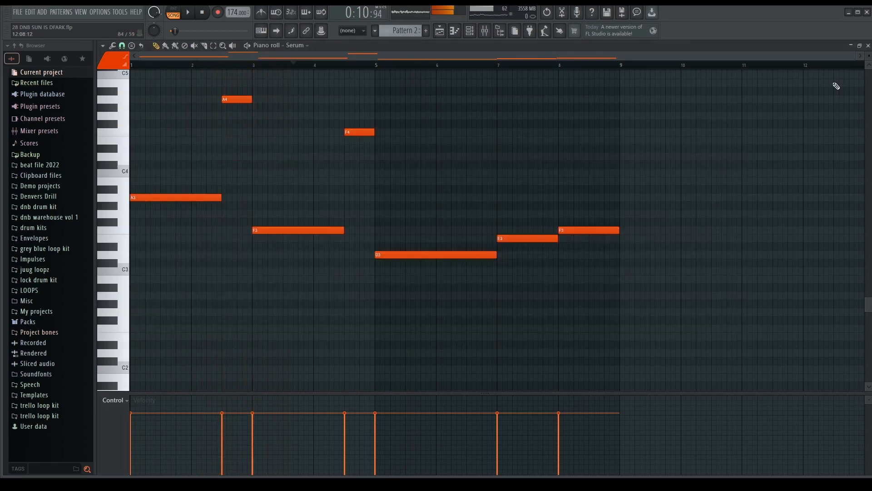
click(869, 46)
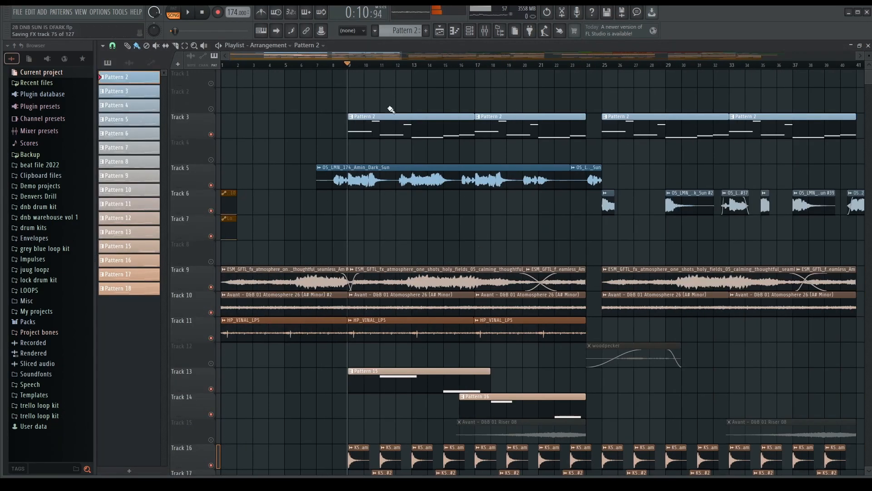
Step: Unmute the riser on Track 15 and the impact clips on Tracks 22 and 24
scroll(426, 288, down, 4)
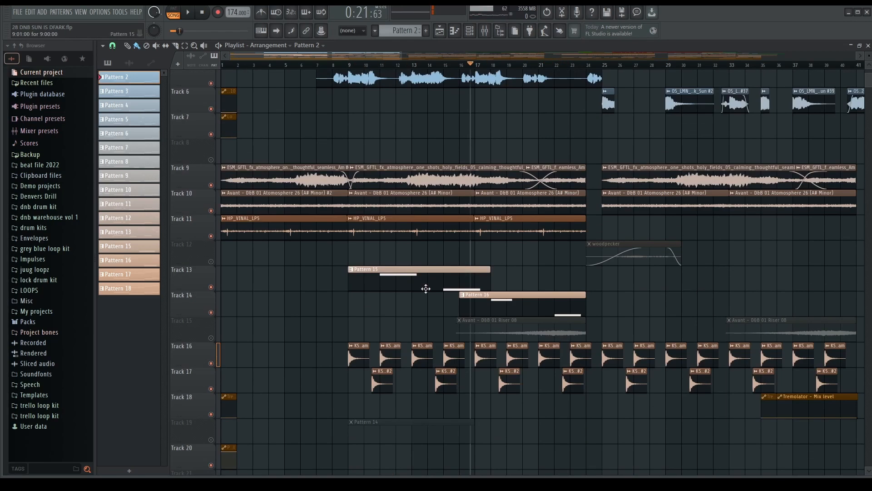
click(210, 338)
scroll(212, 364, down, 6)
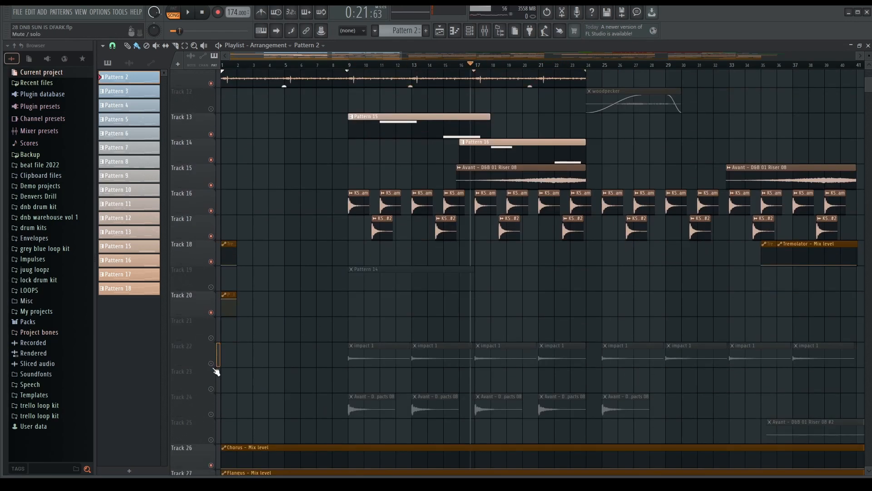
click(211, 363)
click(211, 414)
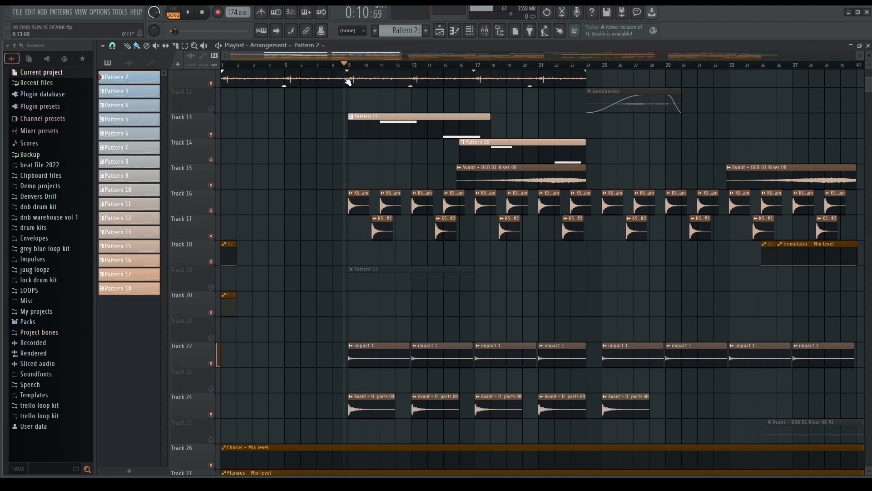
Step: Unmute all the remaining playlist tracks at once through the solo toggle of Track 31
scroll(312, 381, down, 9)
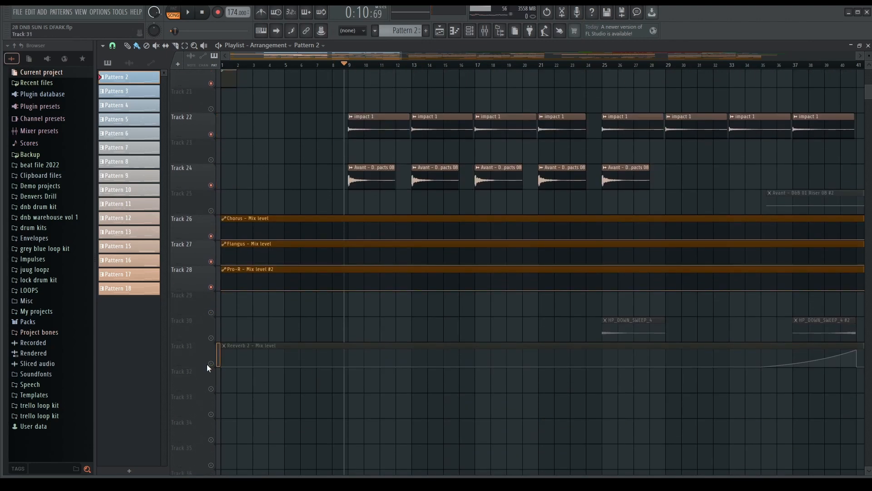
right_click(211, 363)
right_click(211, 364)
Step: Play the intro from just before bar 9 with every track on to hear the impacts among the layers
key(space)
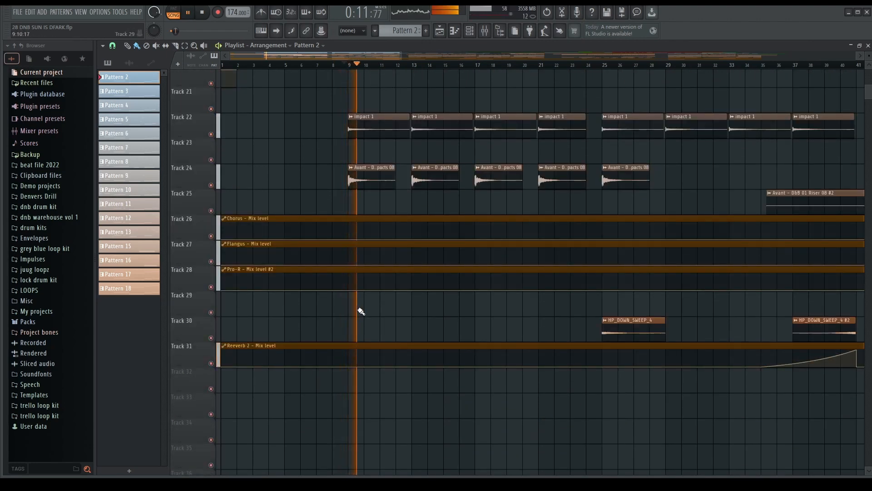
scroll(361, 311, up, 9)
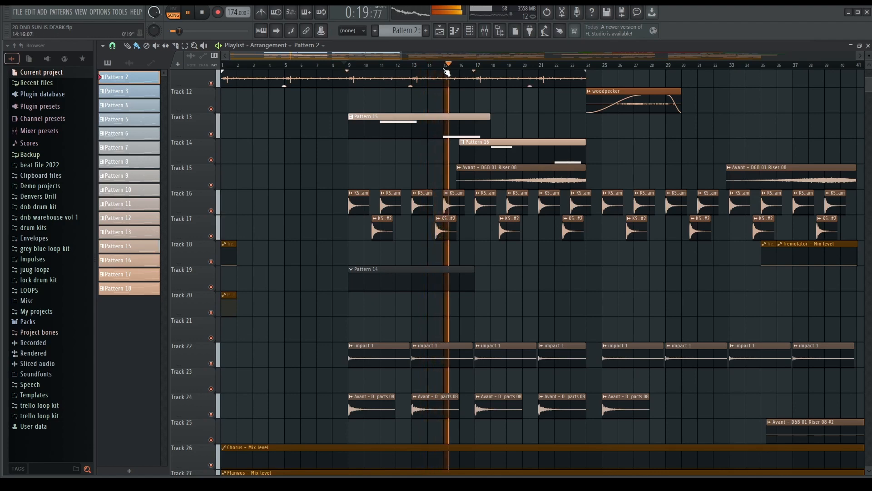
key(space)
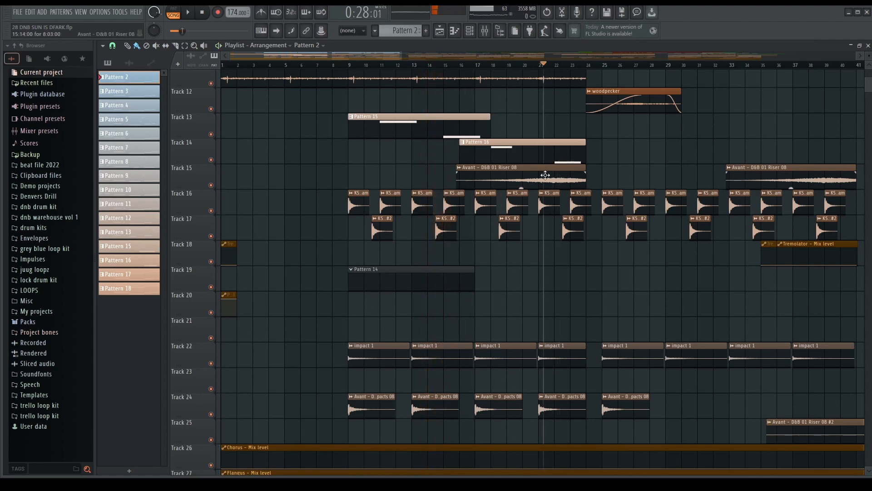
Step: Play the arrangement from bar 21 through the riser and woodpecker transition into the section at bar 25
scroll(599, 229, up, 4)
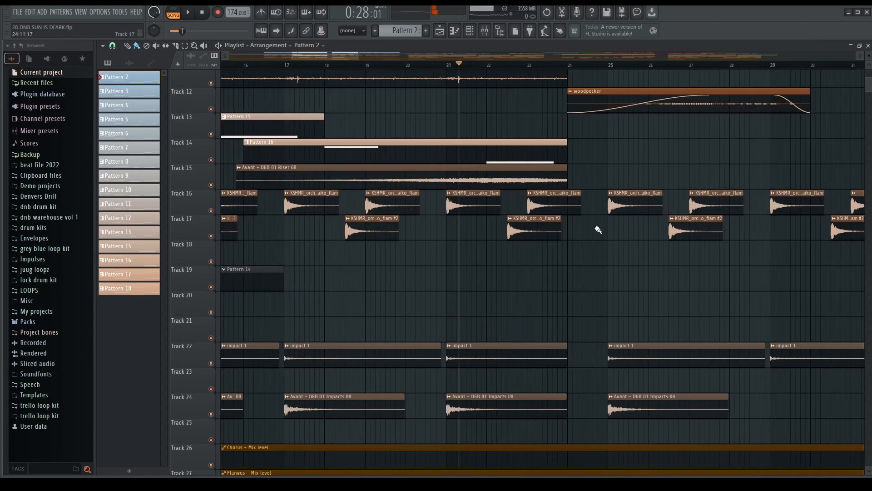
key(space)
scroll(560, 232, up, 10)
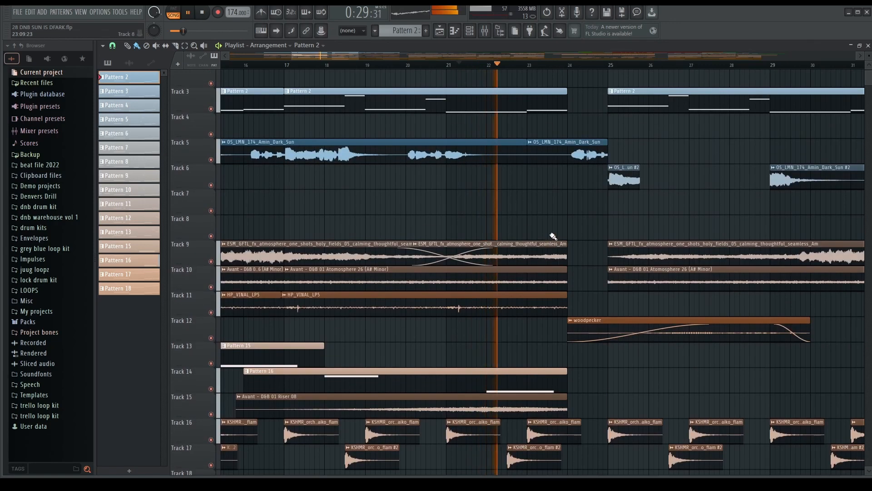
scroll(560, 236, down, 3)
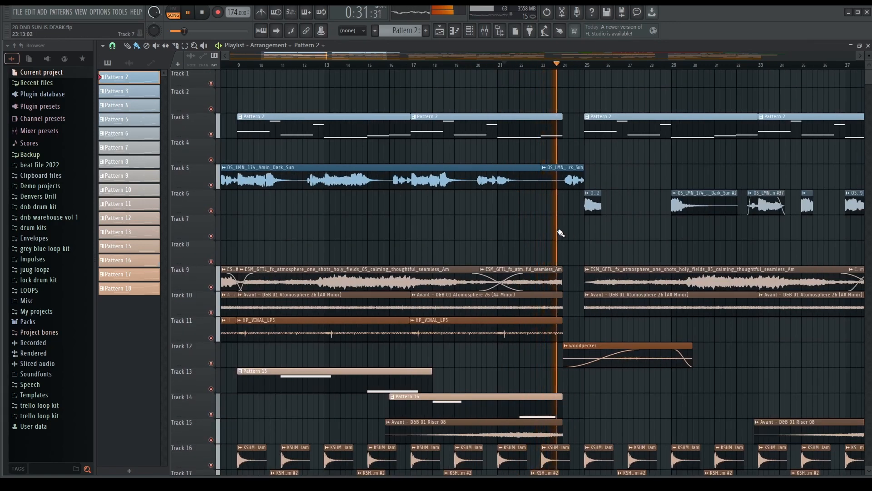
scroll(573, 234, down, 2)
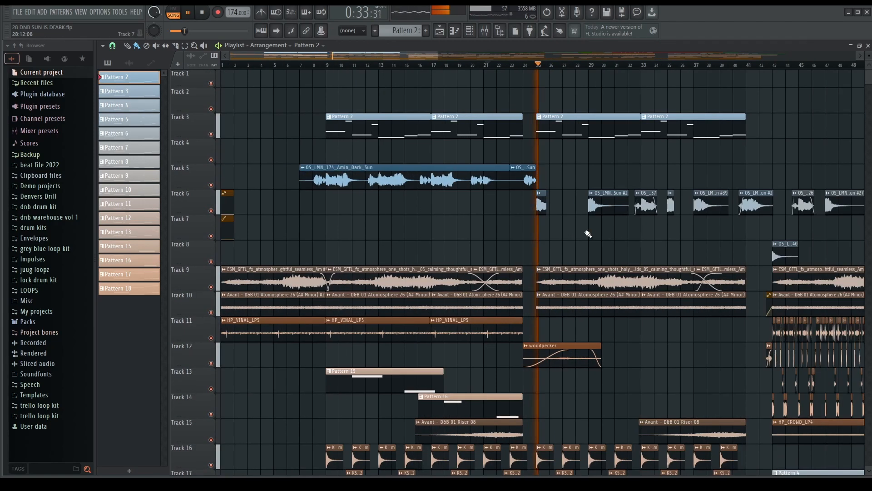
scroll(580, 236, up, 2)
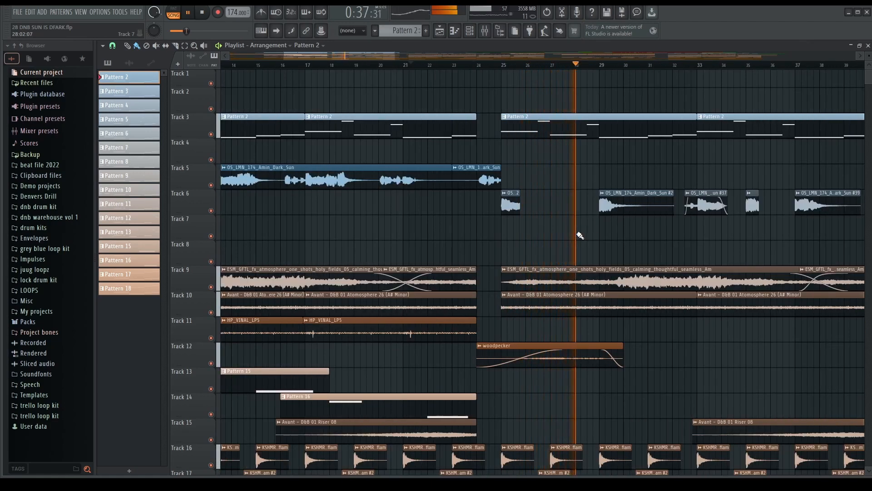
Step: Look over the impact, sweep and automation clips on the lower tracks during playback, and stop back at the upper tracks
scroll(580, 236, down, 4)
scroll(580, 236, down, 6)
scroll(580, 236, down, 3)
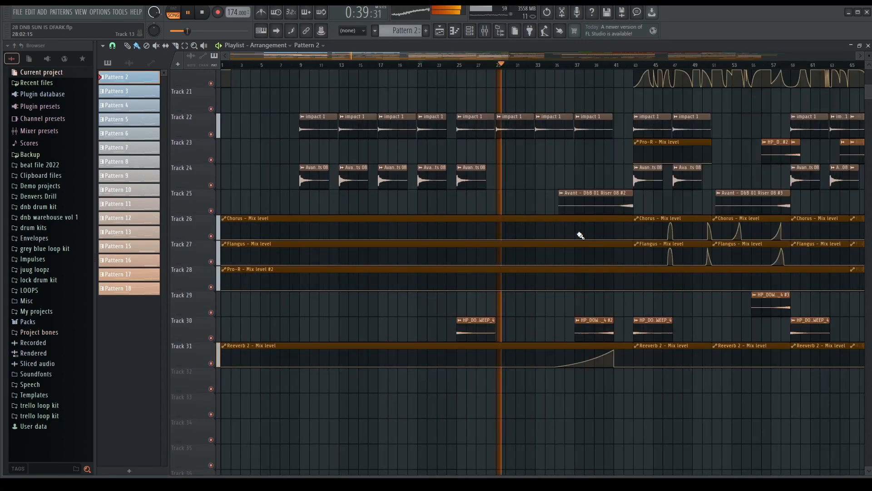
scroll(578, 237, up, 7)
scroll(477, 241, up, 3)
scroll(473, 239, up, 2)
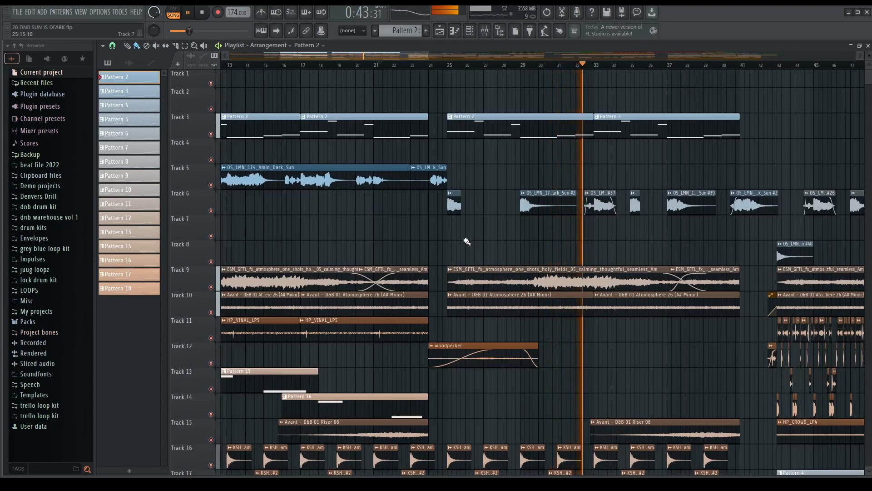
scroll(465, 241, up, 4)
key(space)
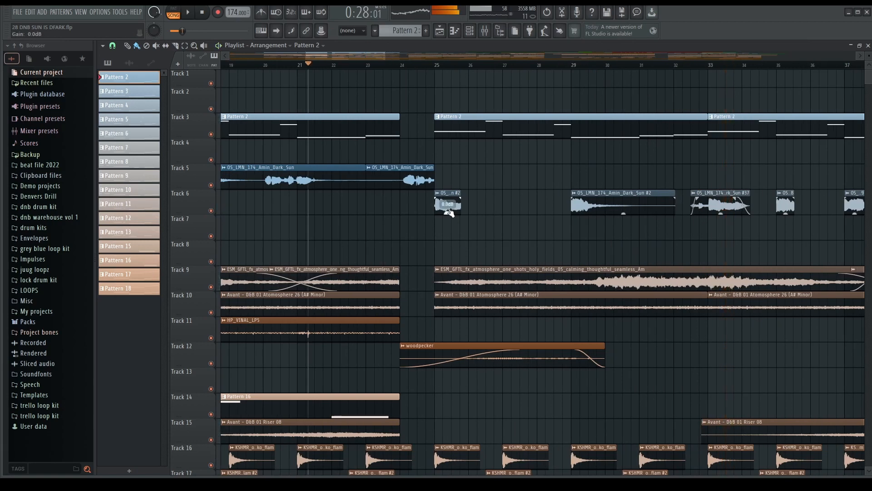
Step: Open the chopped vocal clip at bar 25 on Track 6 and bring up the VOCAL TREM effects rack in the mixer
double_click(449, 210)
click(434, 65)
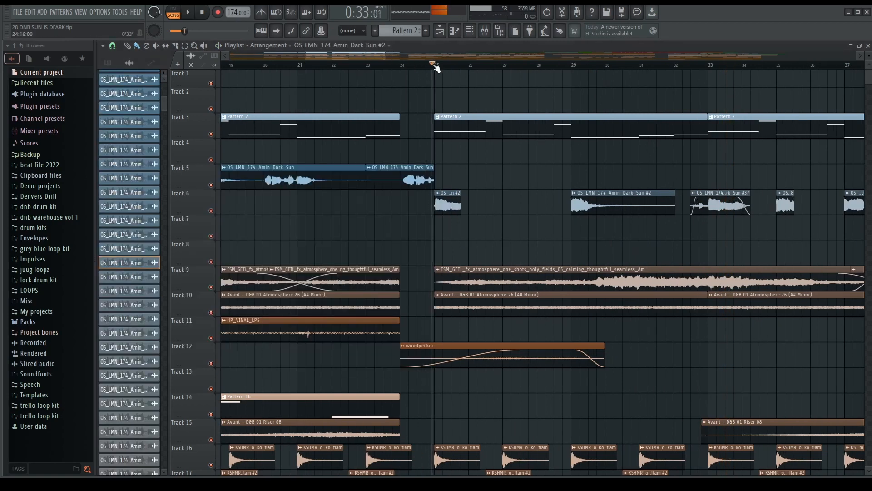
double_click(442, 205)
click(485, 32)
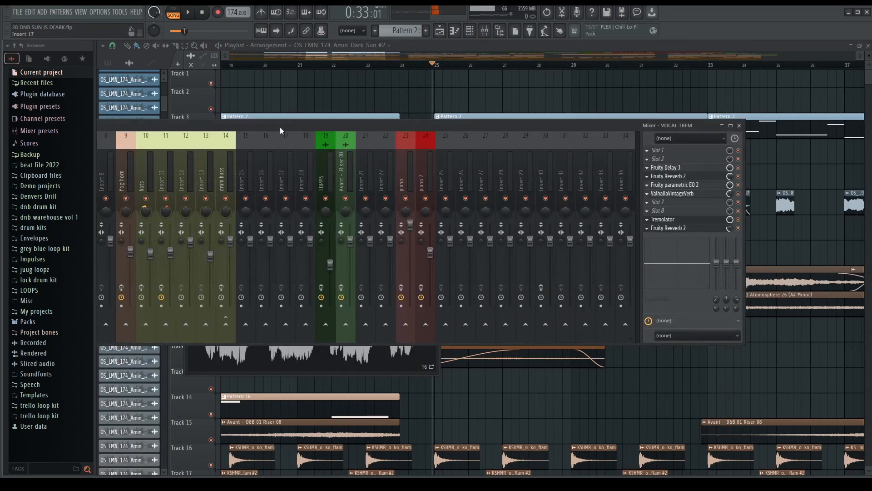
drag(281, 131, 432, 139)
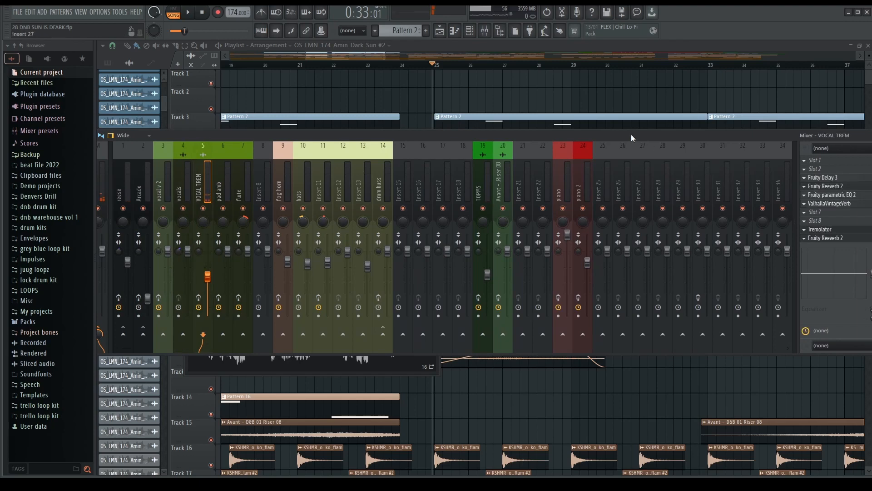
drag(631, 134, 540, 138)
Step: Inspect the ValhallaVintageVerb, Fruity parametric EQ 2, Fruity Reeverb 2 and Fruity Delay 3 settings on VOCAL TREM
click(744, 209)
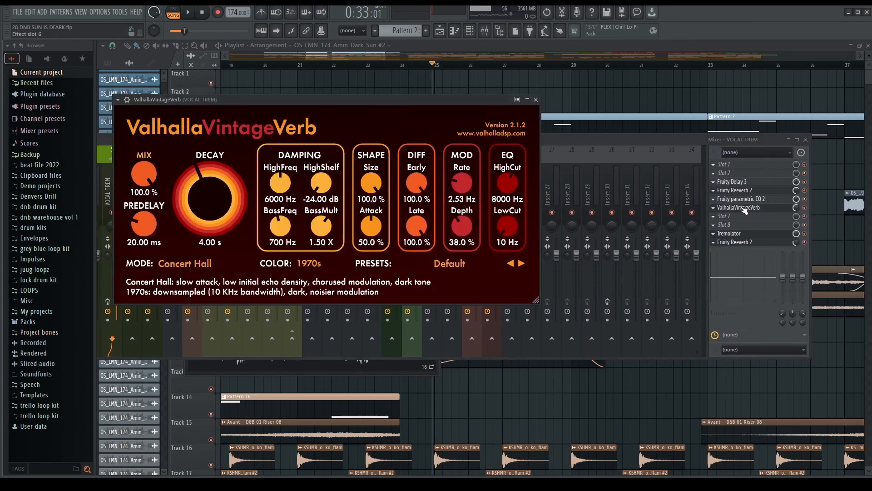
click(744, 209)
click(743, 203)
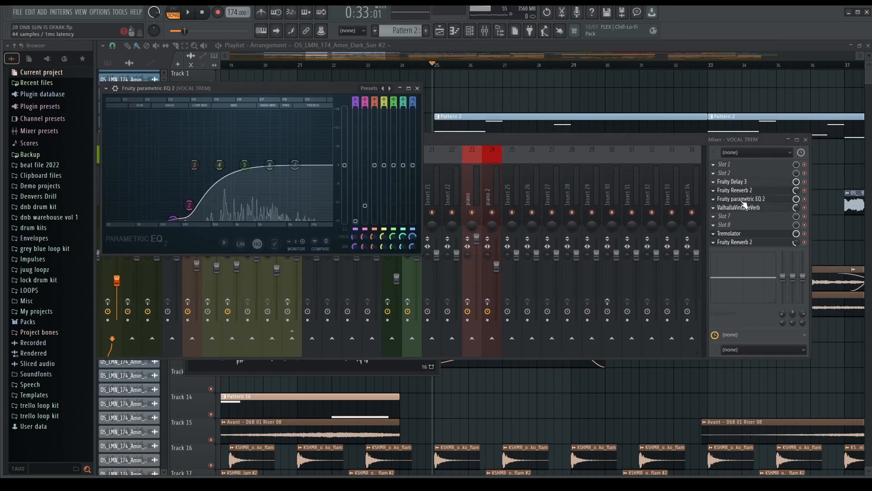
click(744, 202)
click(745, 191)
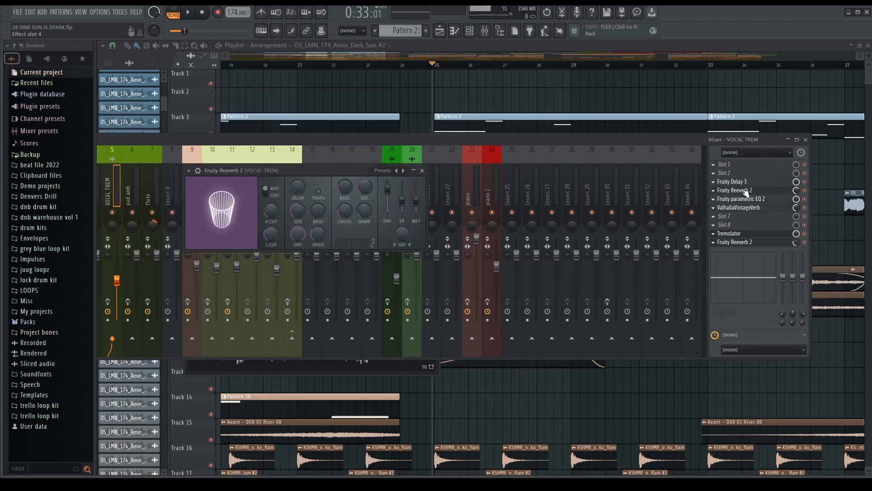
click(746, 191)
click(746, 183)
click(745, 182)
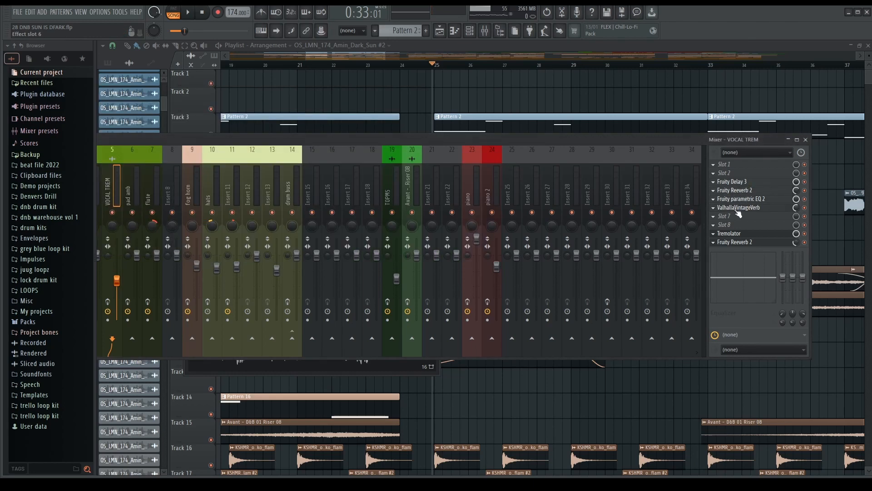
Step: Inspect the Tremolator on VOCAL TREM while playing the chopped vocal from bar 25, and close the plugin windows
click(737, 235)
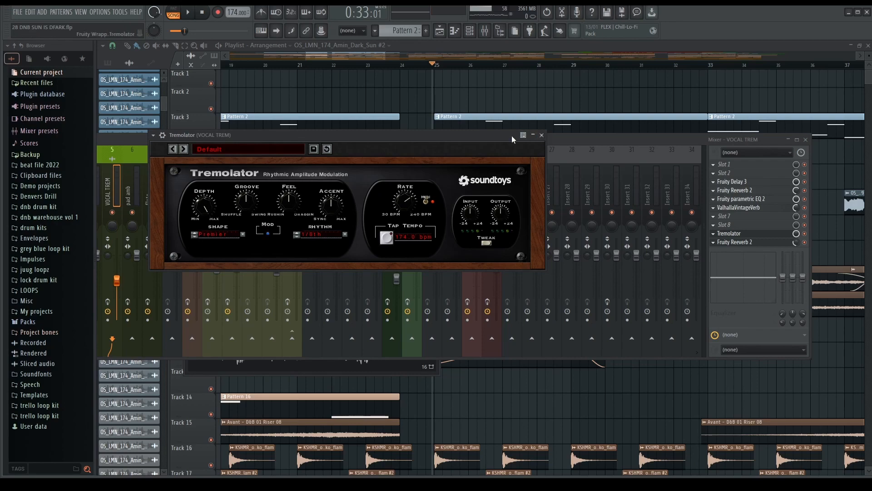
drag(513, 140, 630, 310)
drag(516, 150, 545, 196)
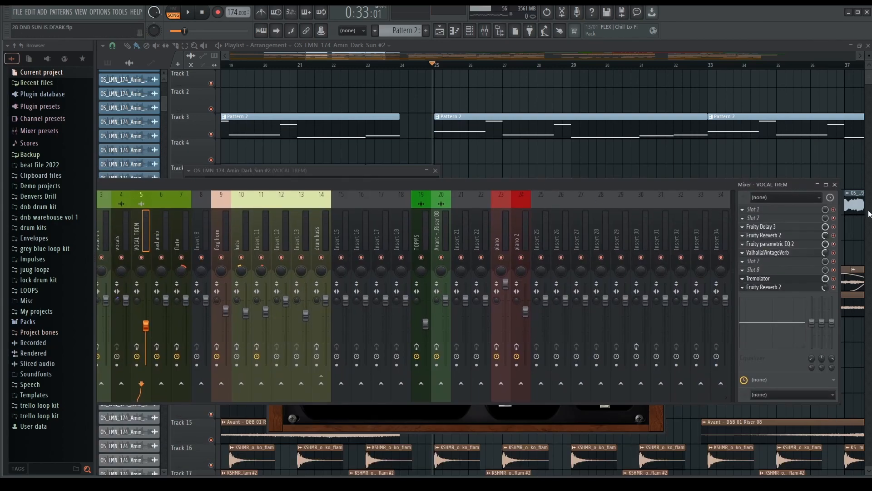
click(836, 185)
drag(482, 299, 528, 199)
key(space)
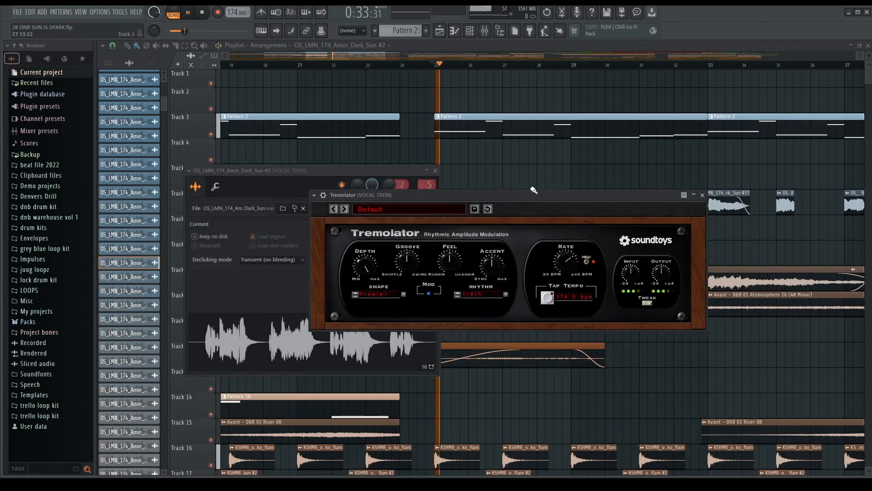
right_click(520, 180)
key(space)
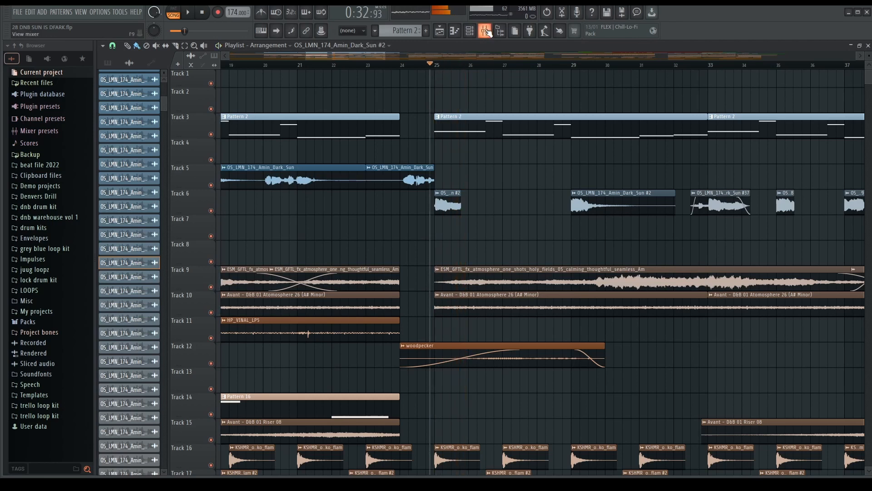
Step: Inspect the last-slot Fruity Reeverb 2 on the VOCAL TREM mixer track and return to the playlist
click(487, 30)
click(778, 288)
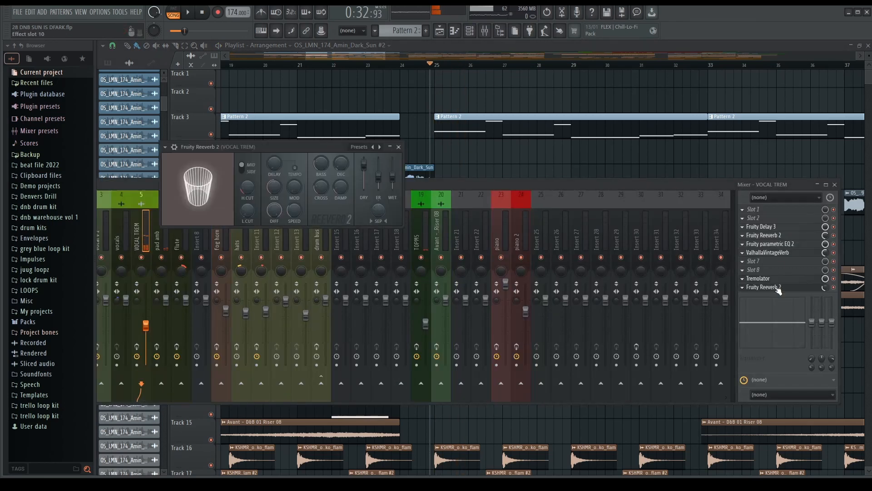
right_click(628, 174)
Step: Play the arrangement from just before bar 25 to hear the processed vocal, and glance at the mixer
drag(439, 65, 434, 64)
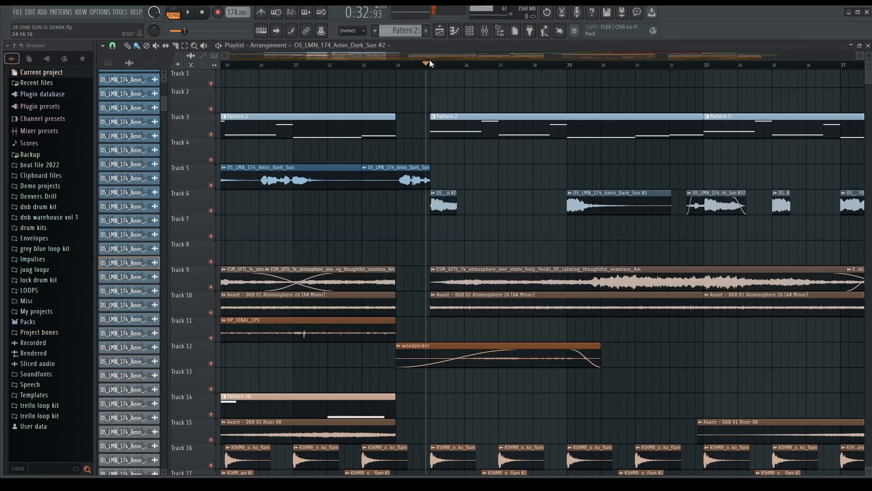
key(space)
scroll(410, 212, down, 1)
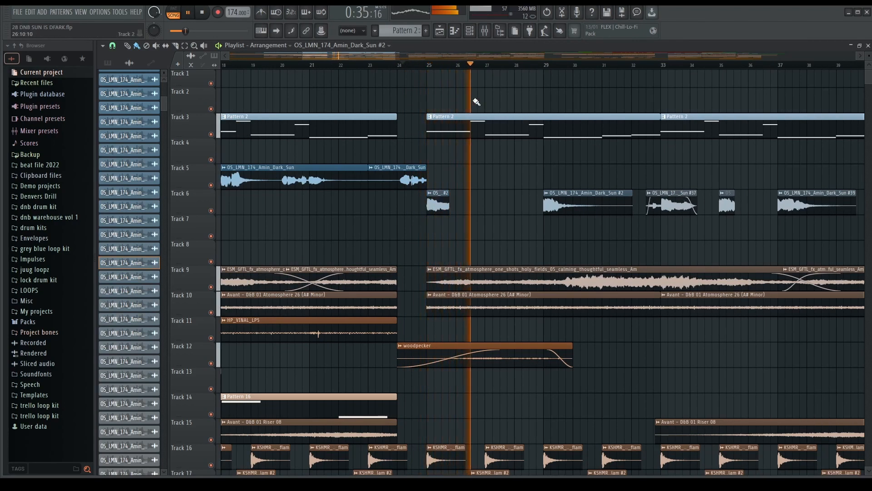
key(space)
click(488, 32)
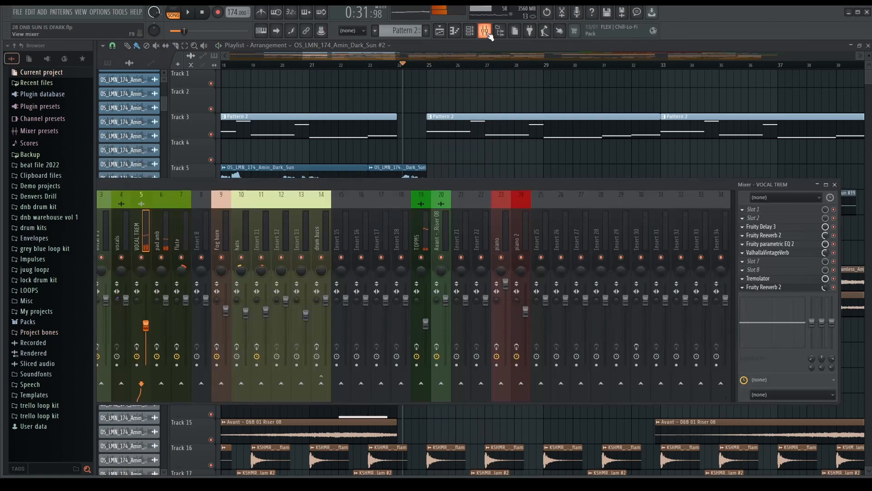
click(488, 33)
Step: Open the channel settings of the woodpecker audio clip on Track 12
scroll(518, 200, down, 2)
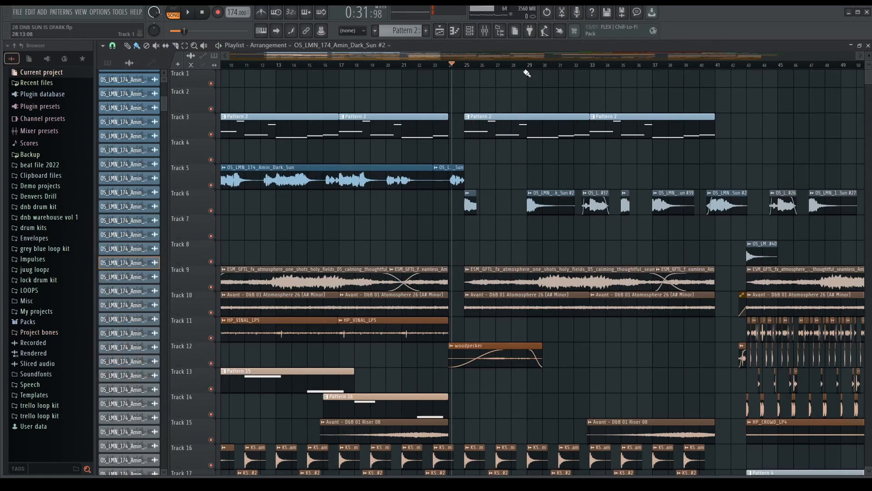
scroll(522, 195, down, 4)
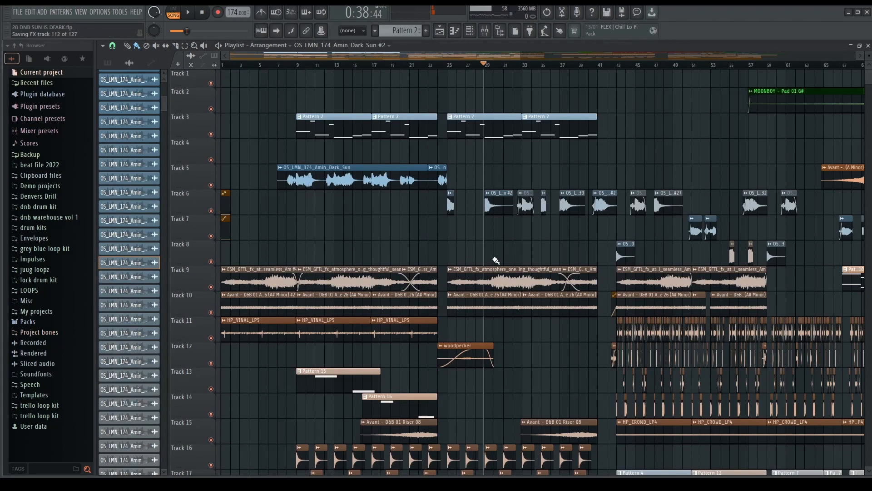
scroll(495, 260, up, 3)
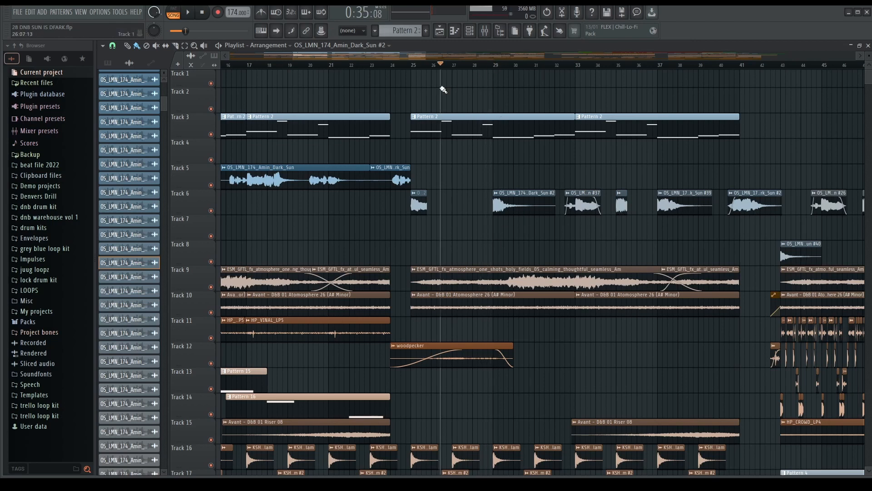
scroll(441, 88, down, 4)
scroll(341, 195, up, 3)
double_click(562, 255)
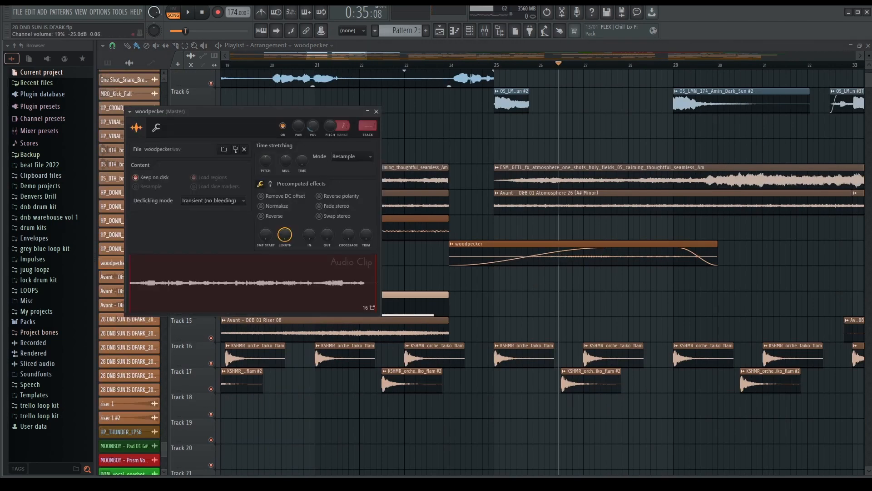
Step: Set the woodpecker clip's channel volume to 16% while listening to the arrangement, and close its channel settings
key(space)
drag(313, 126, 313, 120)
key(space)
key(space)
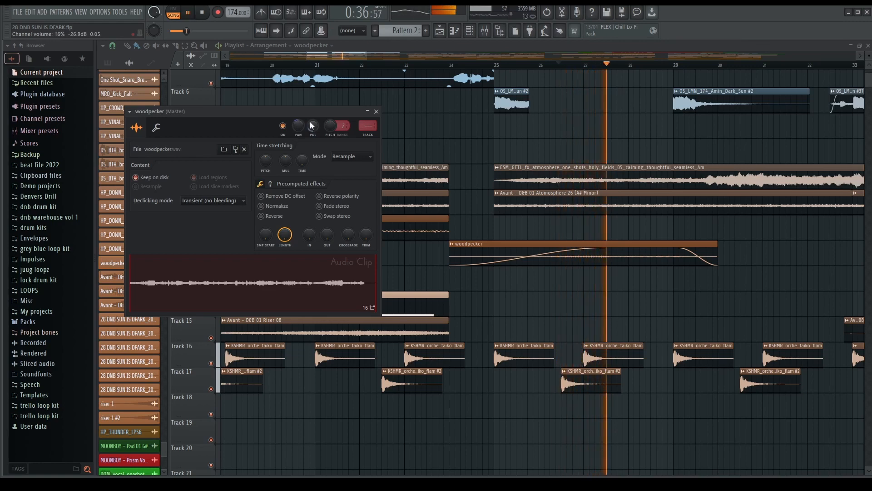
key(Escape)
scroll(434, 147, down, 3)
key(space)
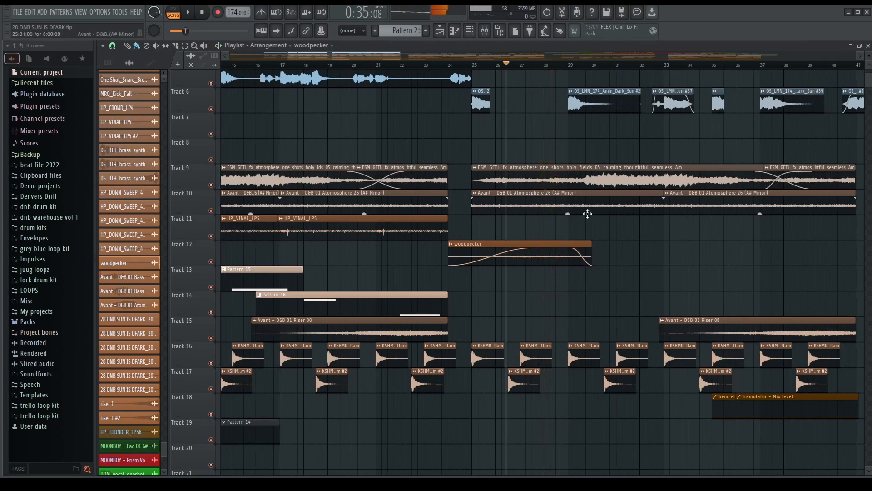
Step: Play the arrangement from around bar 32 and examine the riser, taiko and vocal layers
scroll(569, 251, down, 2)
scroll(569, 251, down, 3)
scroll(675, 312, up, 2)
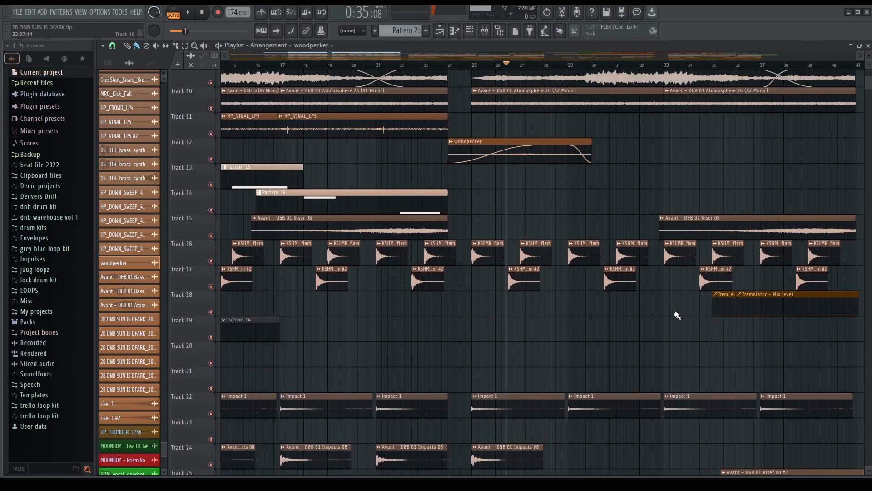
click(637, 67)
key(space)
scroll(623, 194, down, 4)
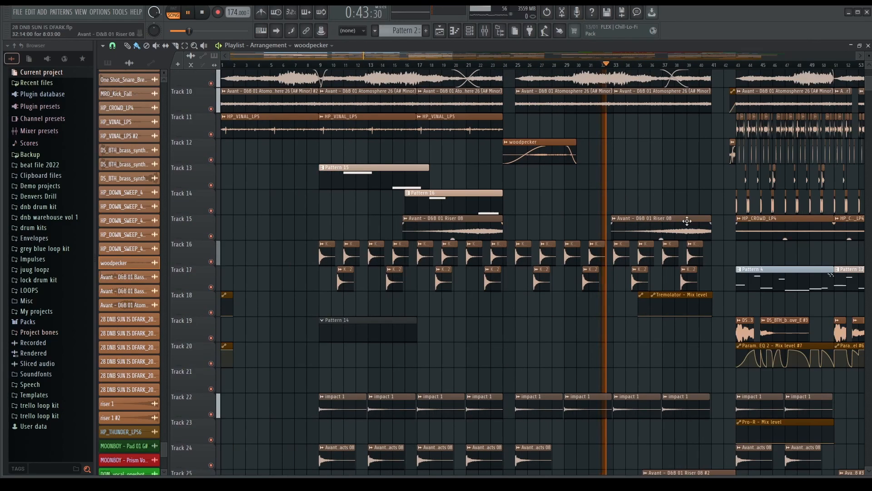
scroll(656, 224, up, 4)
scroll(659, 191, up, 3)
scroll(590, 127, up, 2)
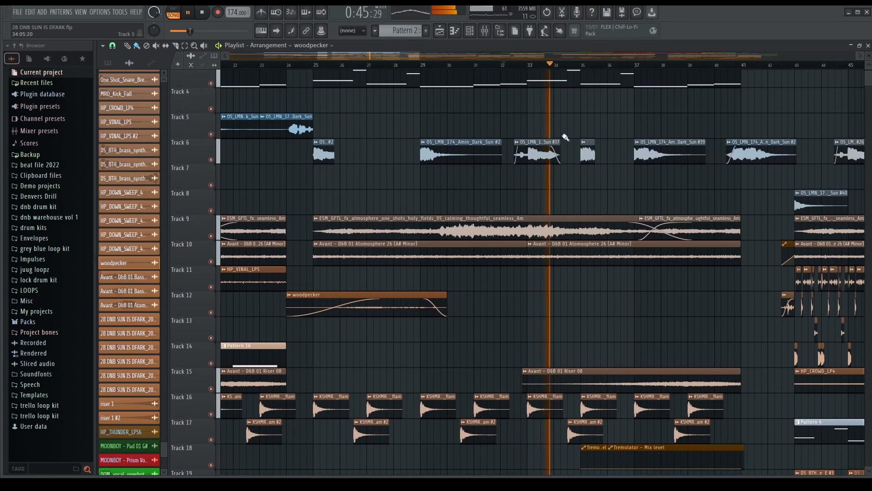
scroll(586, 163, up, 3)
Step: Play from around bar 37, and briefly inspect the Avant - D&B 01 Riser 08 clip on Track 15
click(621, 67)
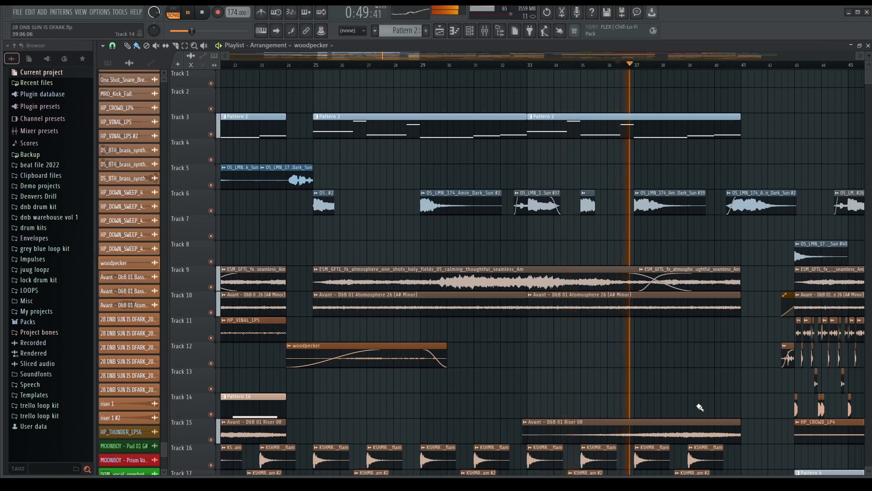
scroll(694, 402, down, 9)
scroll(667, 354, up, 3)
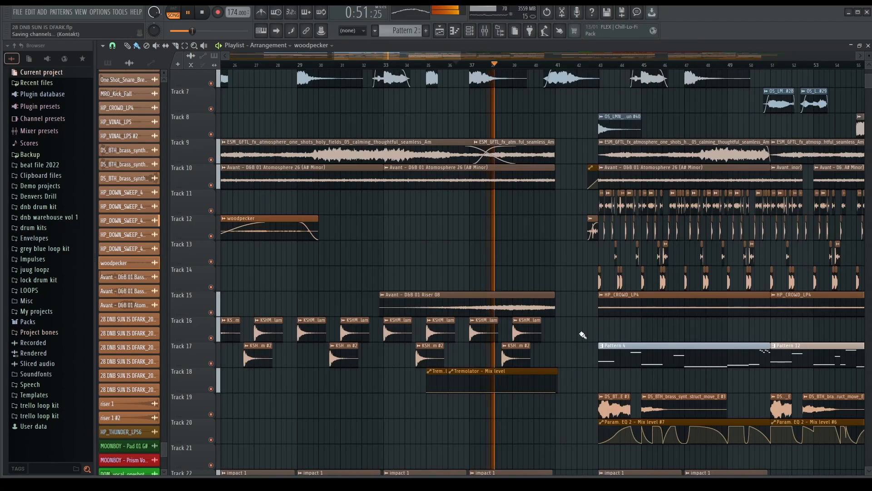
double_click(545, 306)
key(space)
key(Escape)
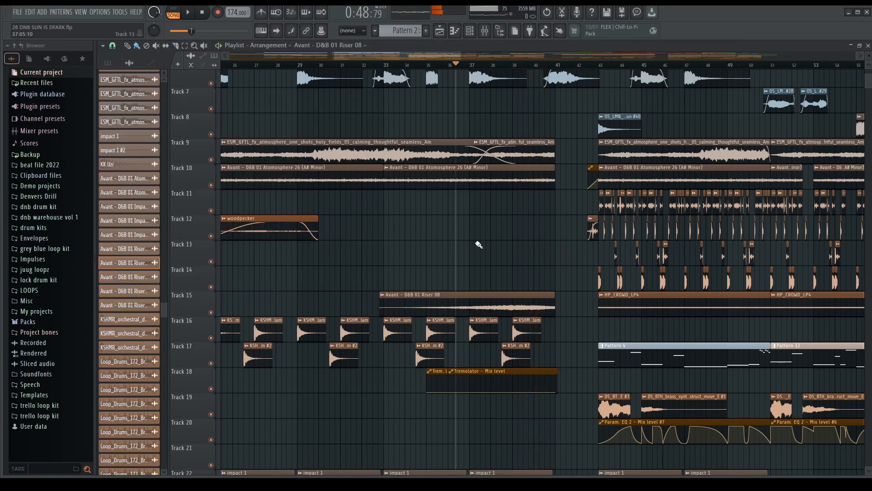
Step: Play the last vocal phrase on Track 6 through the gap leading up to bar 43
scroll(542, 88, up, 4)
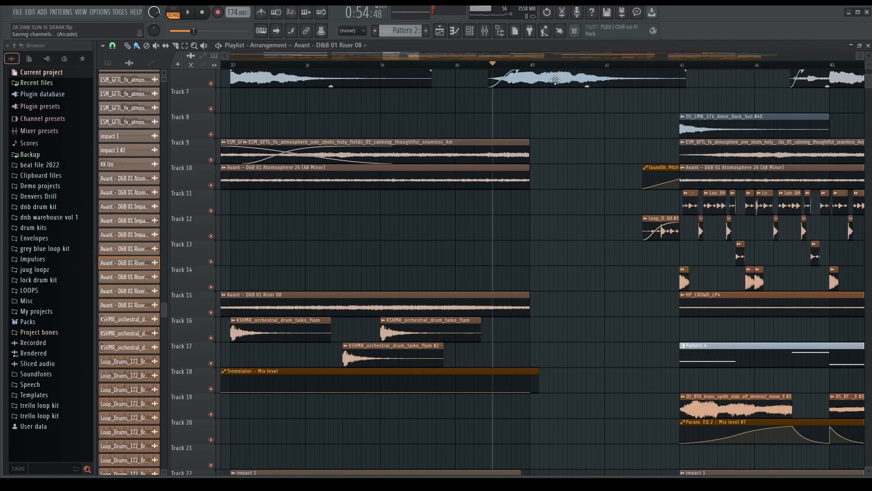
scroll(554, 182, up, 3)
key(space)
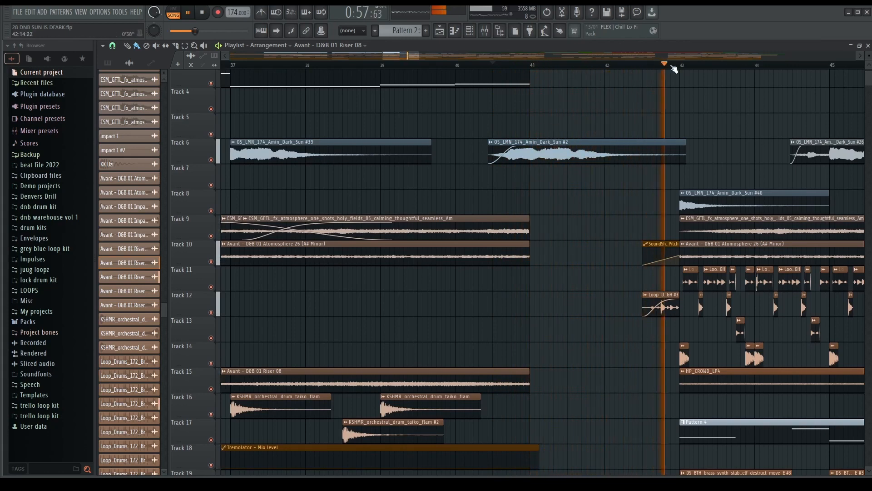
key(space)
Step: Play the drop from just before bar 42 through its first half, viewing all its layers
scroll(585, 212, down, 2)
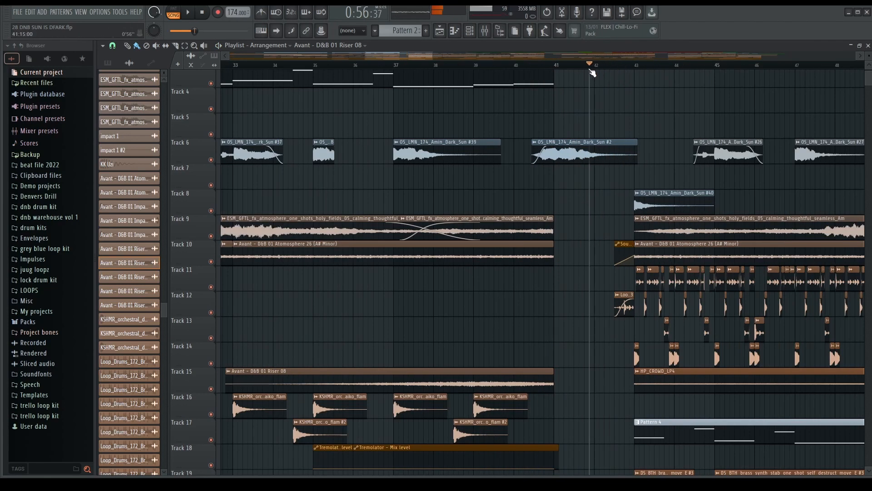
scroll(561, 208, down, 5)
key(space)
scroll(585, 199, down, 6)
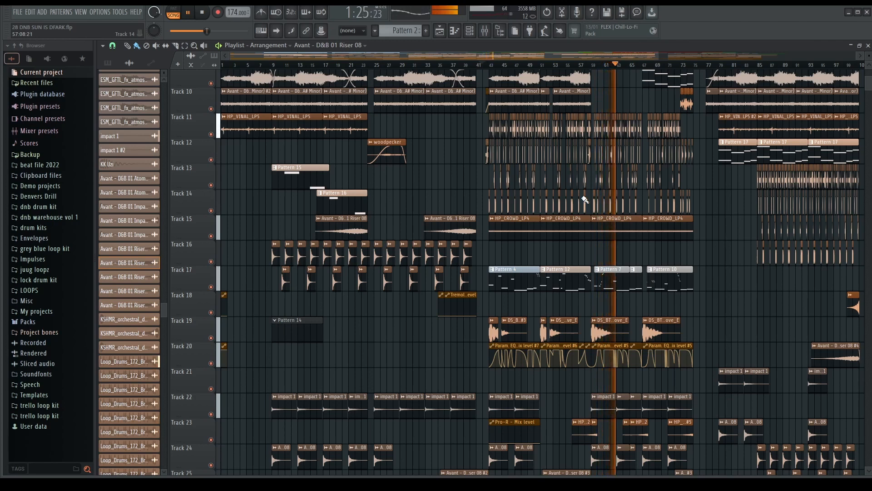
key(space)
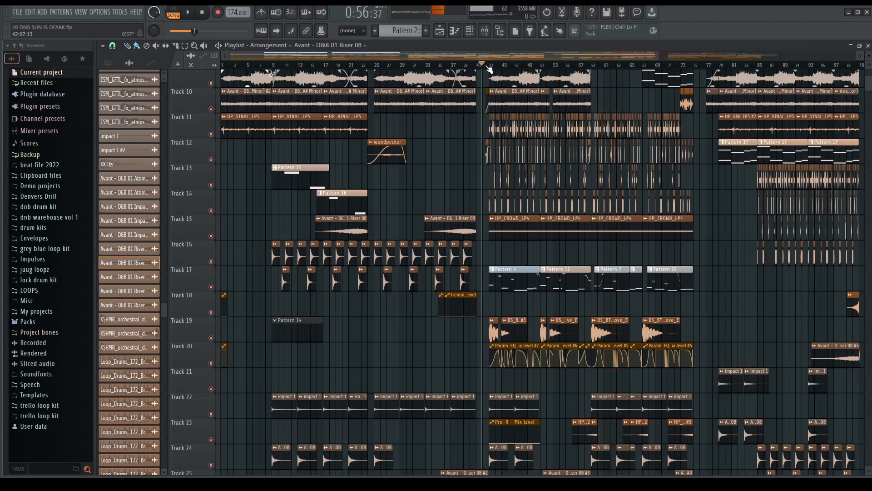
Step: Examine the tracks around the drop and play the Loop_Drums_172_Break Me_GH #3 fill on Track 12 before bar 43
scroll(490, 149, up, 3)
scroll(507, 298, down, 2)
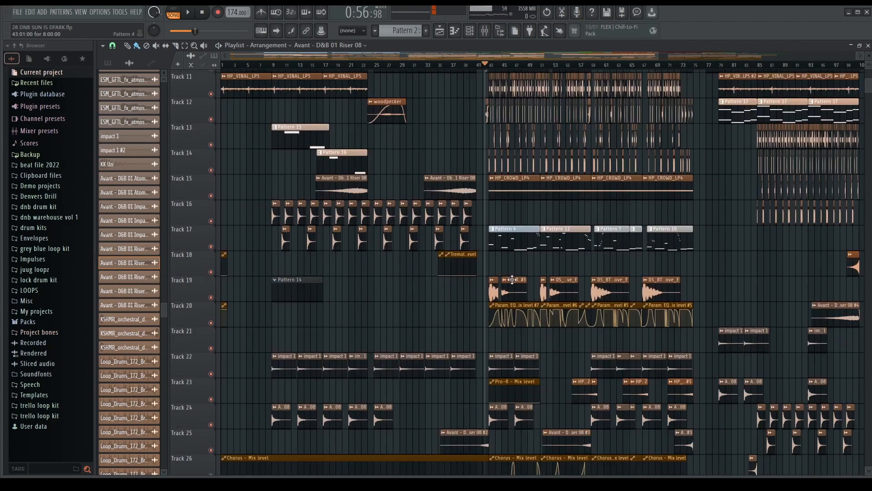
scroll(507, 298, up, 1)
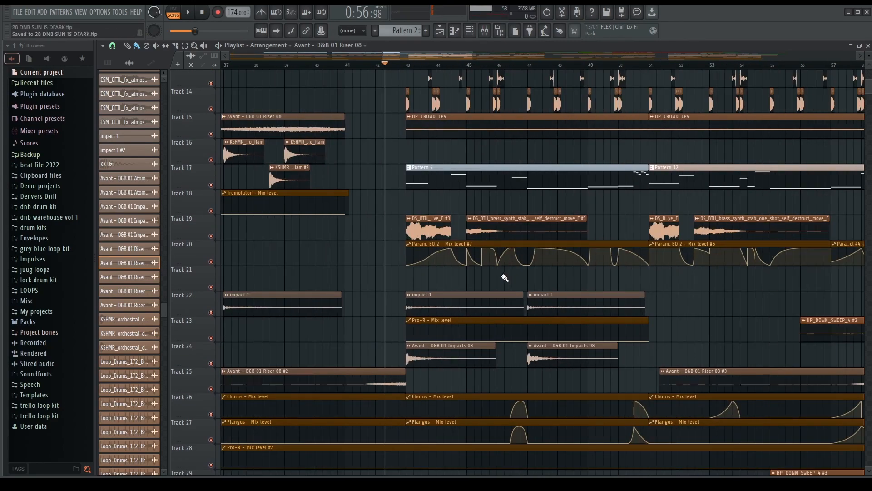
scroll(505, 277, up, 4)
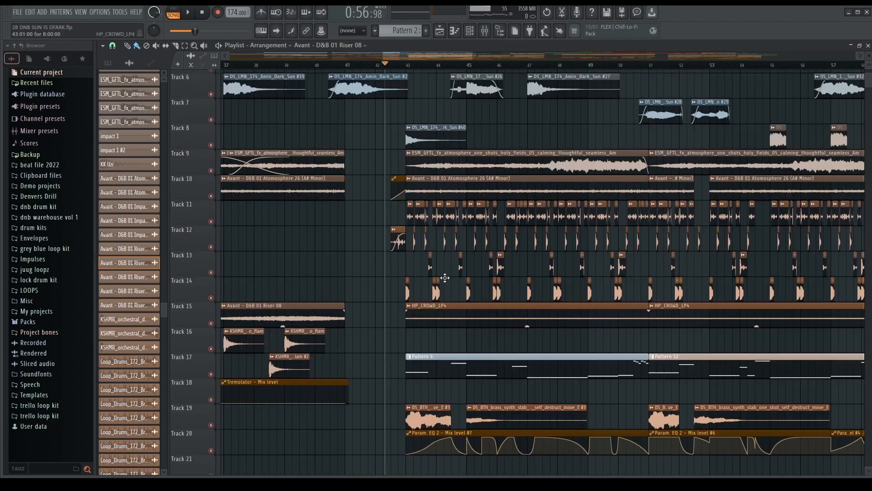
scroll(404, 289, up, 5)
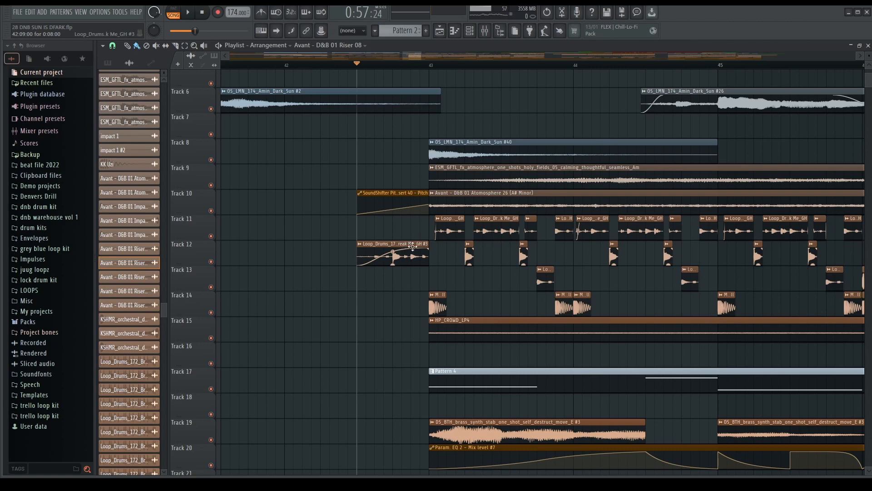
scroll(380, 208, up, 3)
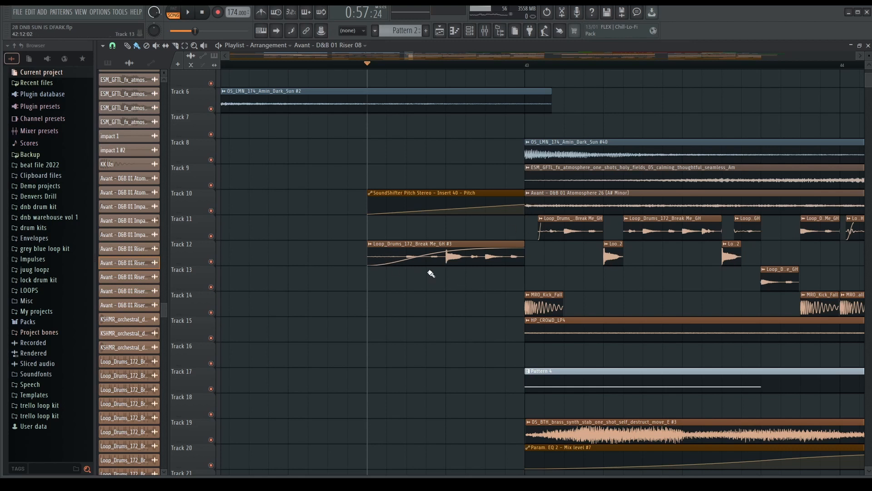
key(space)
key(space)
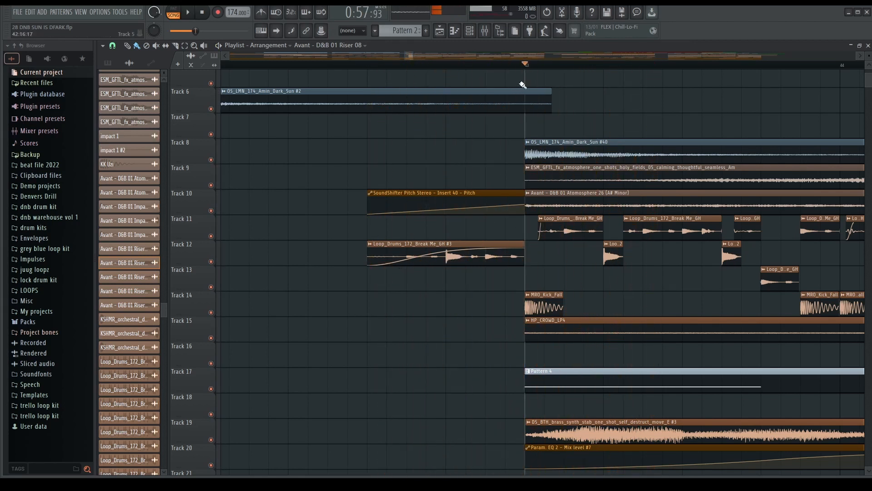
Step: Isolate the drum tracks 11 to 14 by muting the other instrument layers, and play them from bar 43
scroll(469, 254, down, 4)
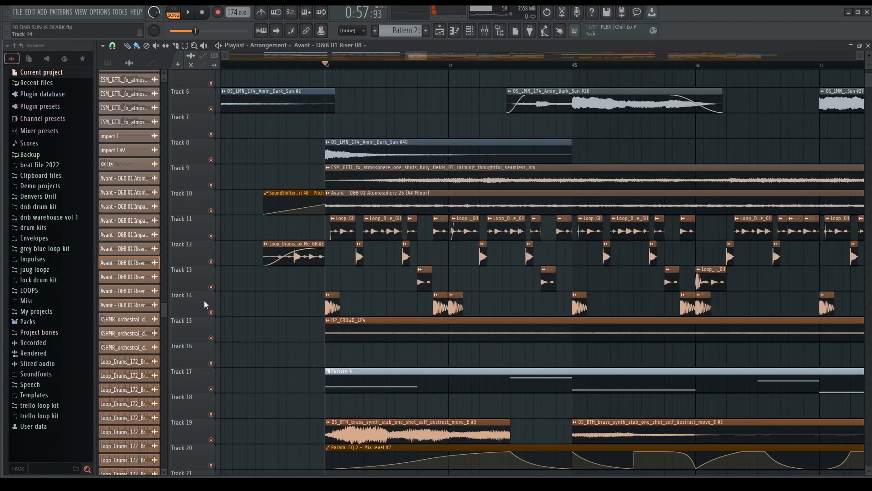
right_click(211, 312)
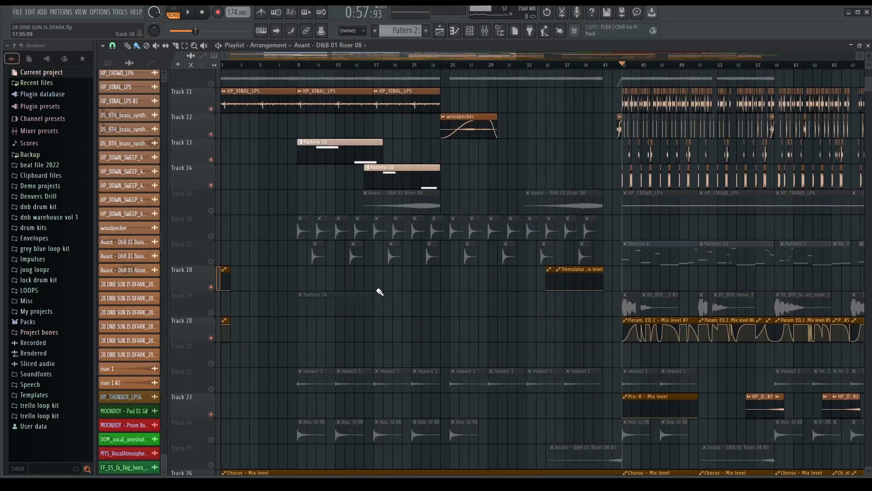
key(space)
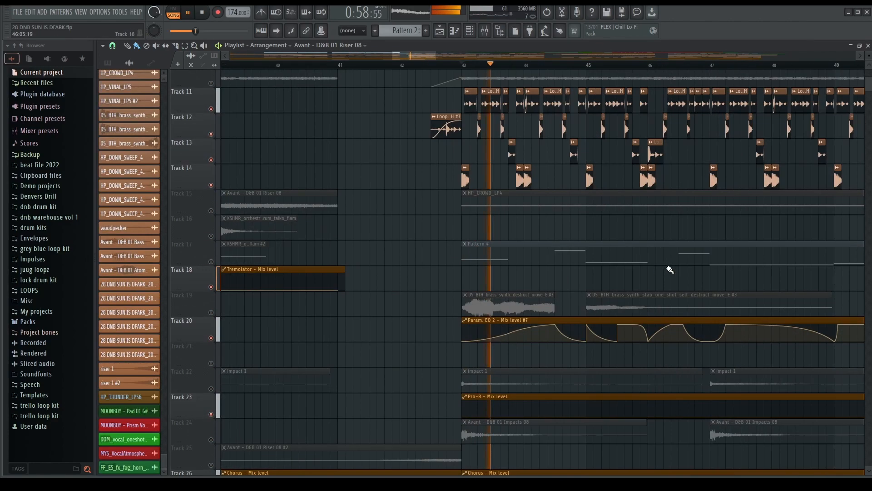
scroll(337, 244, up, 4)
scroll(298, 265, up, 2)
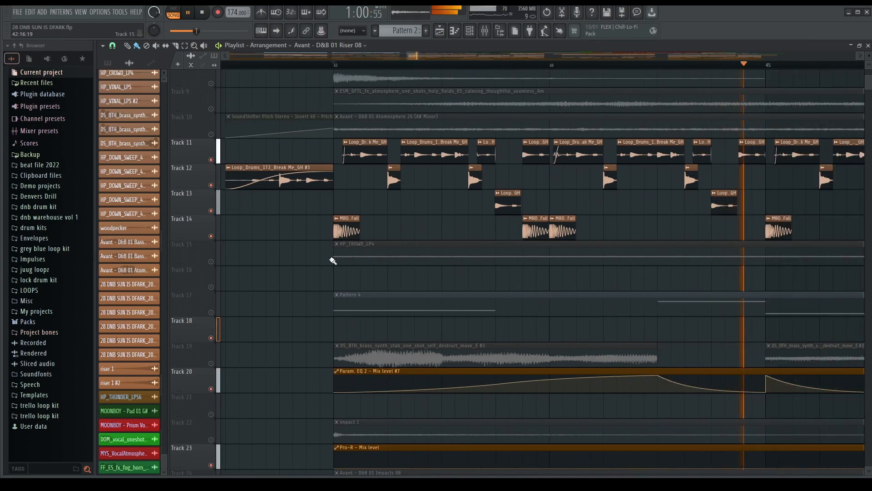
scroll(332, 264, down, 5)
scroll(327, 271, up, 7)
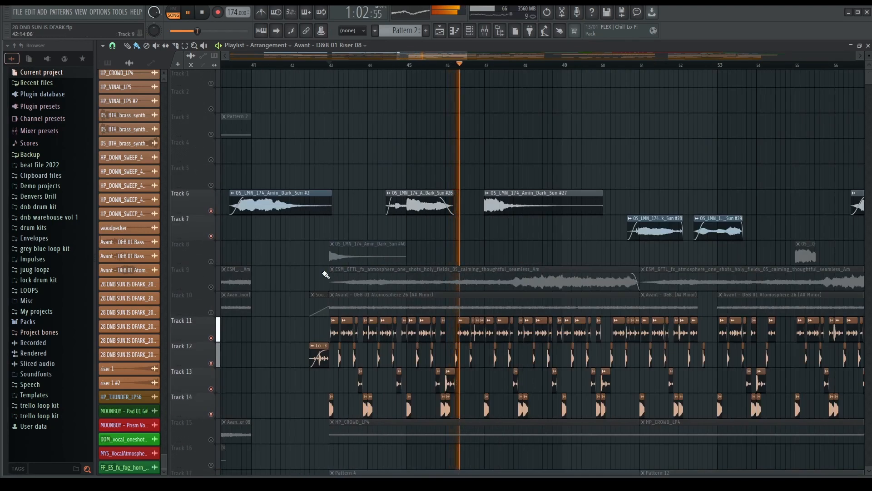
Step: Move the three vocal clips between bars 40 and 50 from Track 6 to the muted Track 4, and check playback
drag(306, 181, 563, 228)
key(space)
key(shift+Up)
key(shift+Up)
key(space)
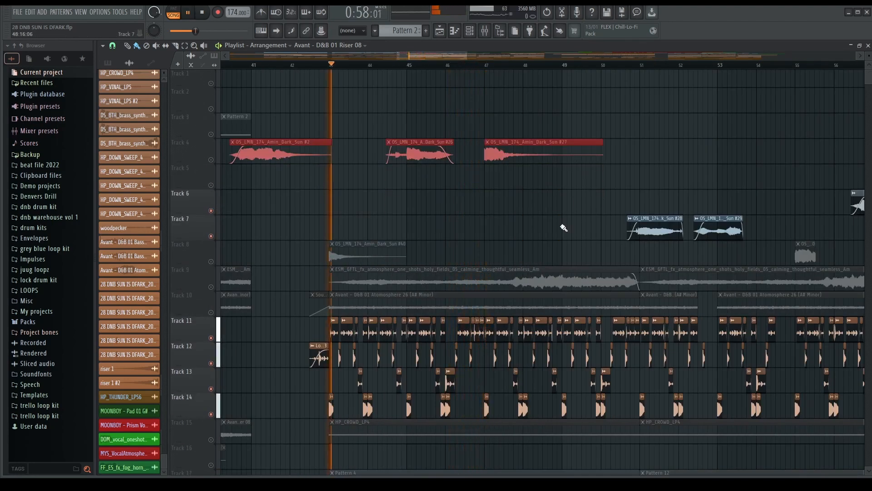
ctrl+click(446, 195)
scroll(439, 193, down, 3)
key(space)
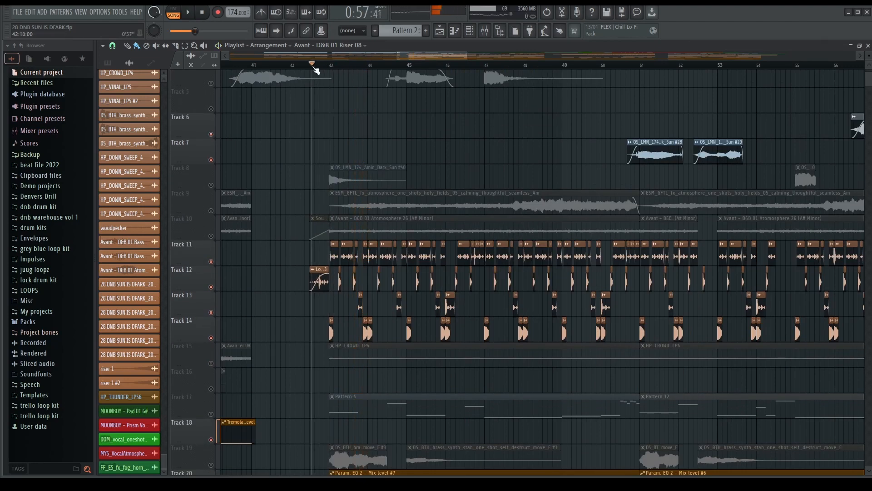
Step: Play the isolated drums from the fill in bar 42 through bar 47
scroll(314, 164, up, 3)
key(space)
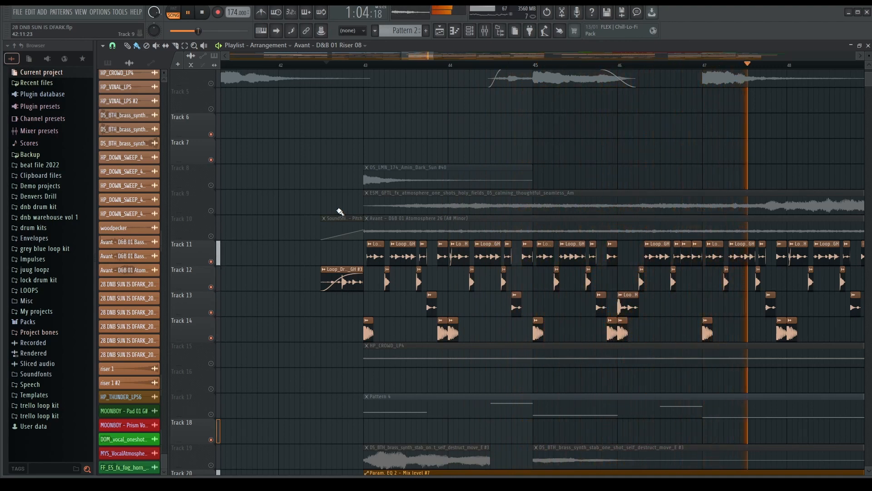
key(space)
Step: Inspect the channel settings of the first Loop_Drums_172_Break Me_GH clip on Track 11 and close them
scroll(378, 301, up, 3)
click(371, 245)
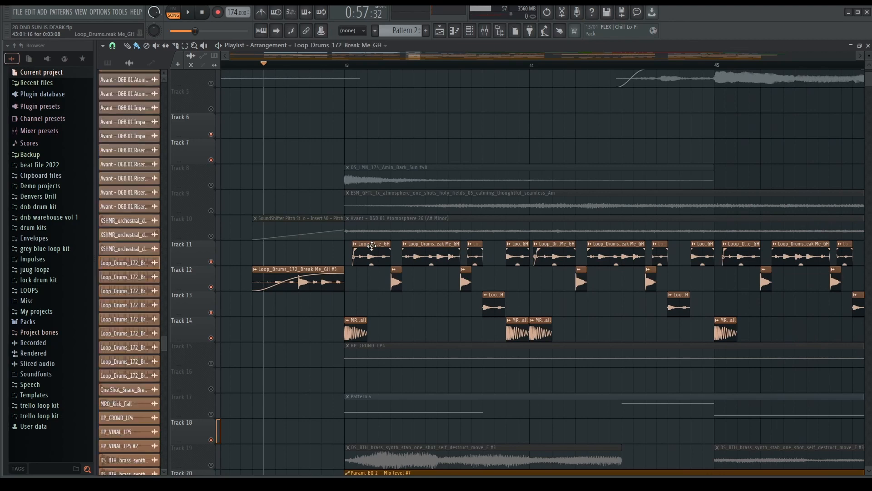
scroll(353, 259, up, 3)
double_click(389, 255)
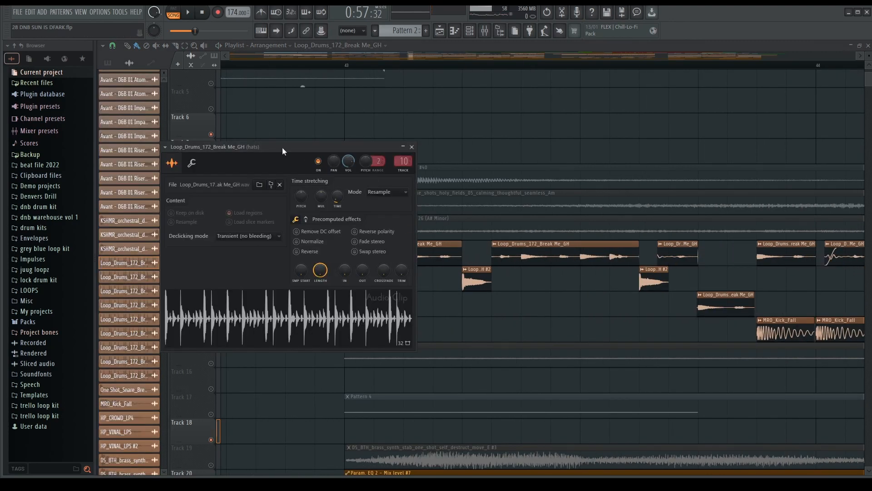
key(Escape)
Step: Play the opening kick and drum slices from bar 43 and examine how they are chopped
click(350, 65)
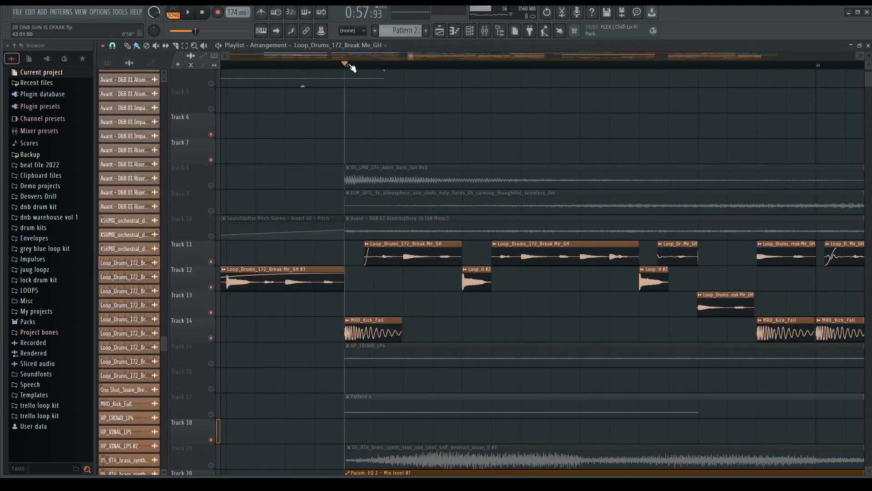
key(space)
key(space)
scroll(469, 274, up, 2)
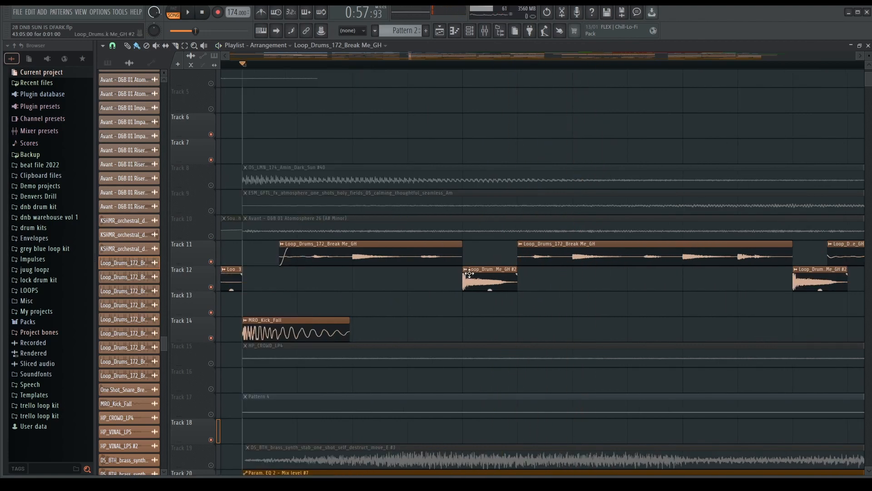
Step: Place a copy of the Loop_Drums_172_Break Me_GH clip on Track 6, aligned with the first slice on Track 11
scroll(469, 274, down, 3)
scroll(424, 218, up, 1)
click(403, 131)
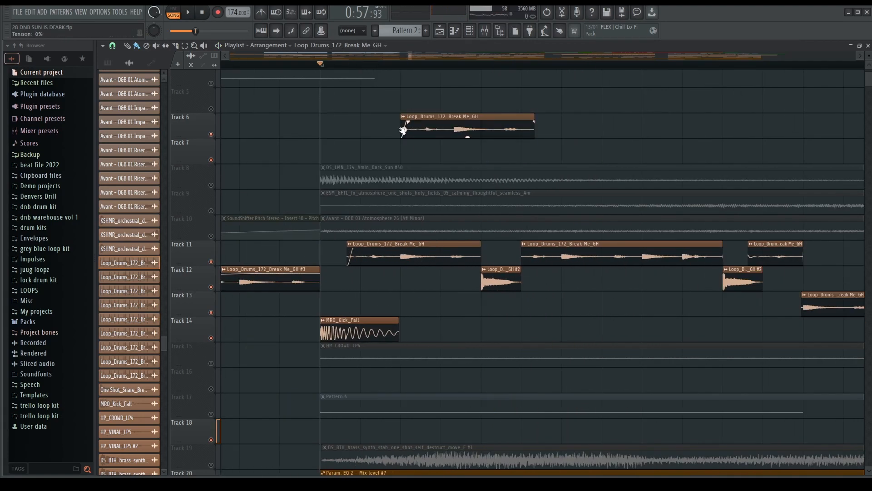
drag(468, 132, 414, 139)
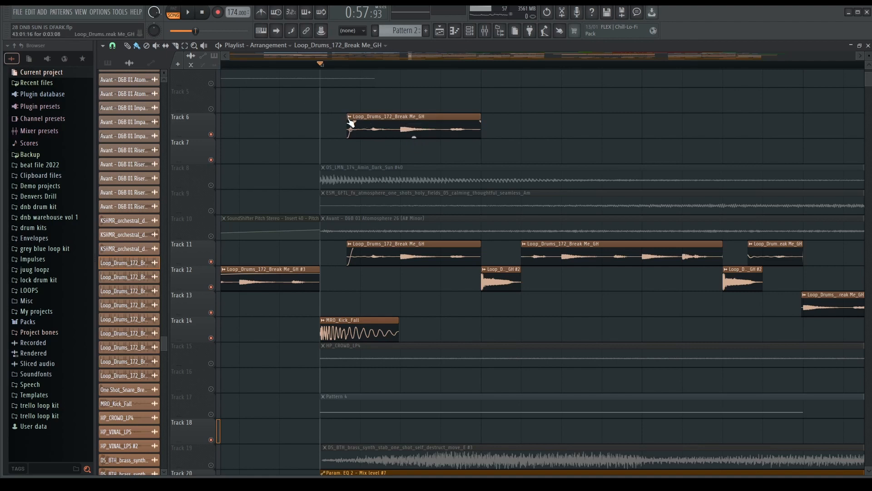
Step: Extend the Track 6 drum loop clip's start back to bar 43 and its end to just past bar 44
drag(350, 121, 312, 116)
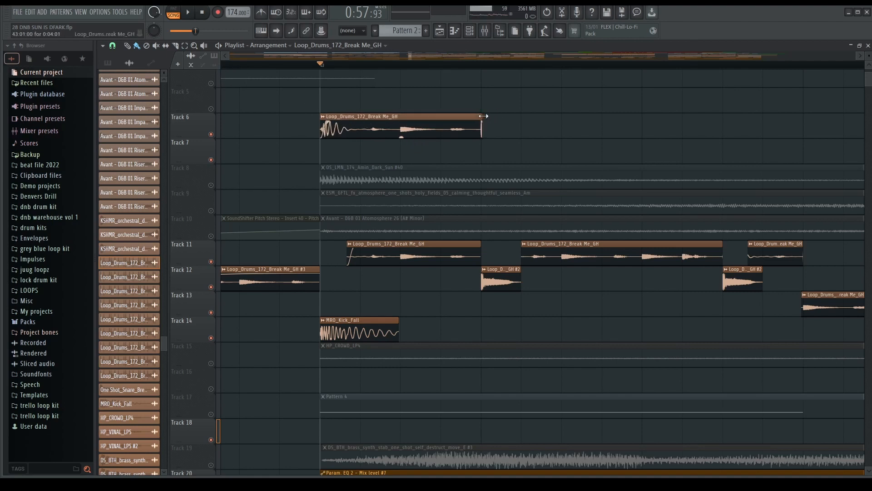
drag(482, 125, 865, 152)
scroll(450, 156, down, 3)
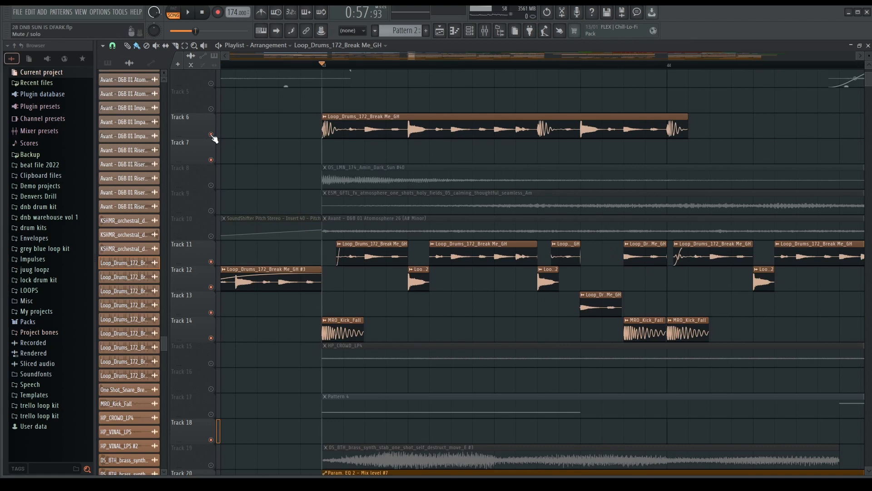
Step: Mute Tracks 11, 12 and 14 and play the uncut drum loop on Track 6 from bar 43
click(211, 261)
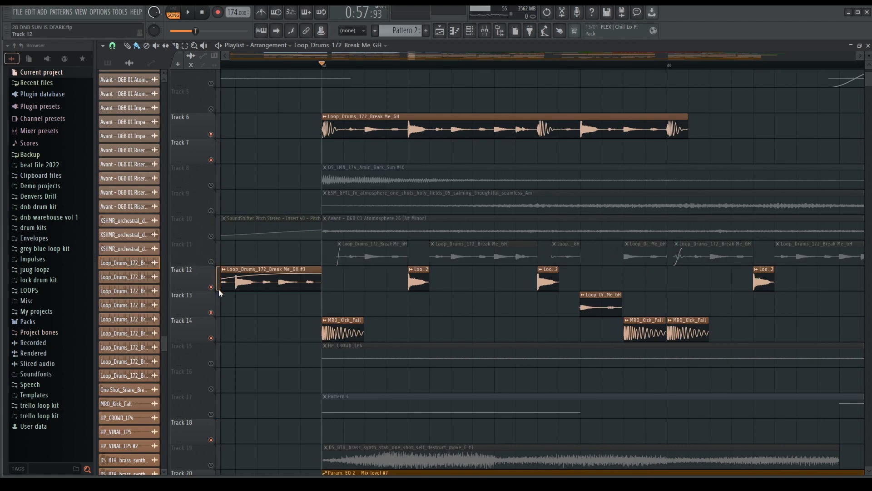
click(210, 286)
click(210, 338)
key(space)
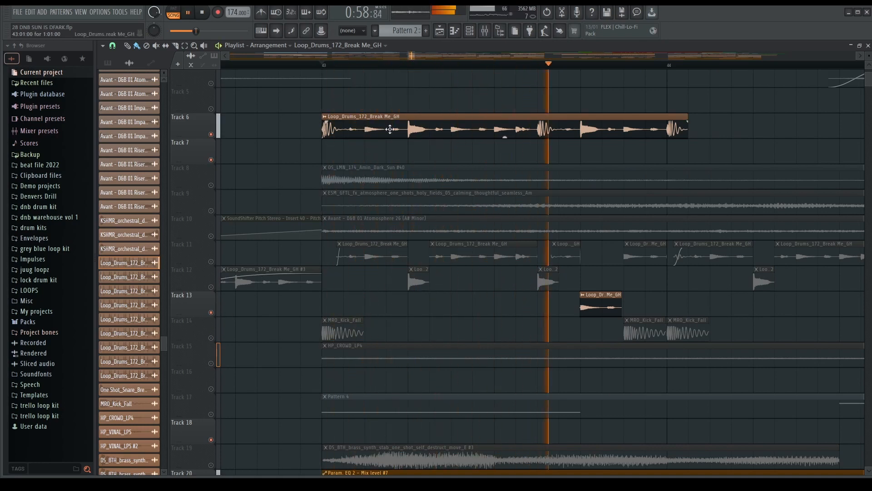
key(space)
Step: Inspect the Track 6 loop's channel settings and its hats mixer insert, closing both again
double_click(493, 133)
click(487, 32)
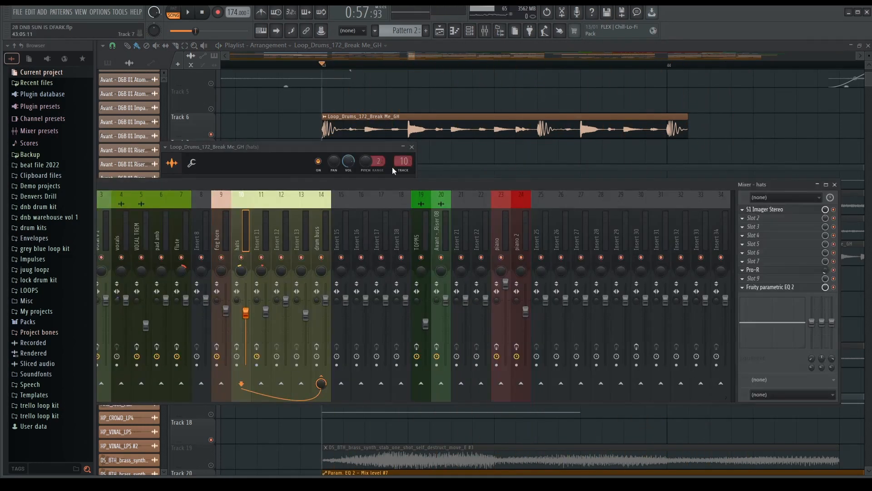
key(Escape)
key(Escape)
Step: Delete the drum loop copy from Track 6 and unmute Tracks 11, 12 and 14
right_click(419, 130)
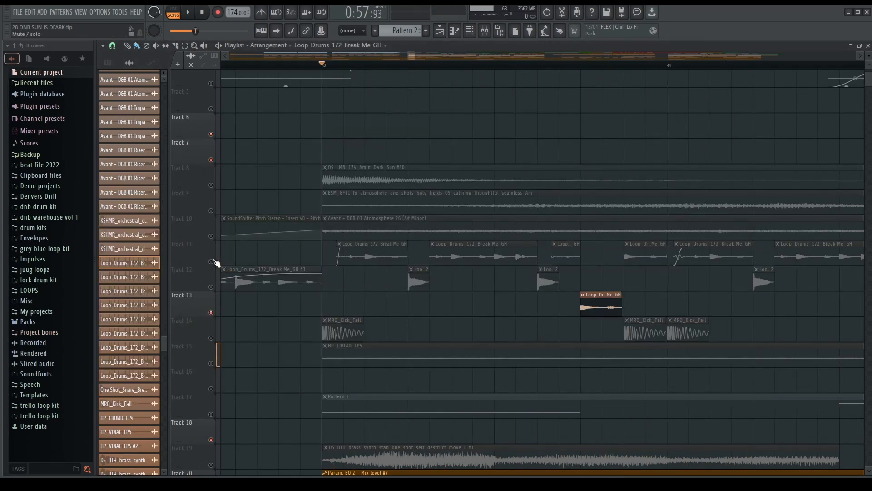
click(212, 262)
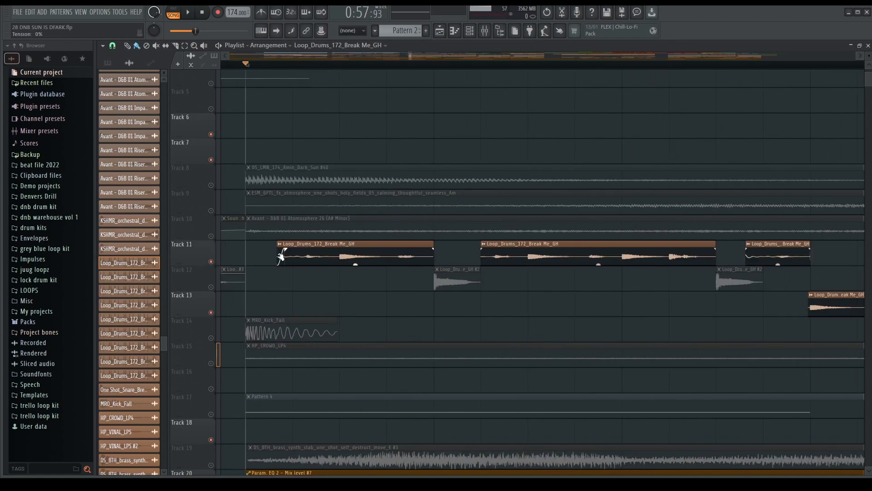
scroll(491, 271, down, 4)
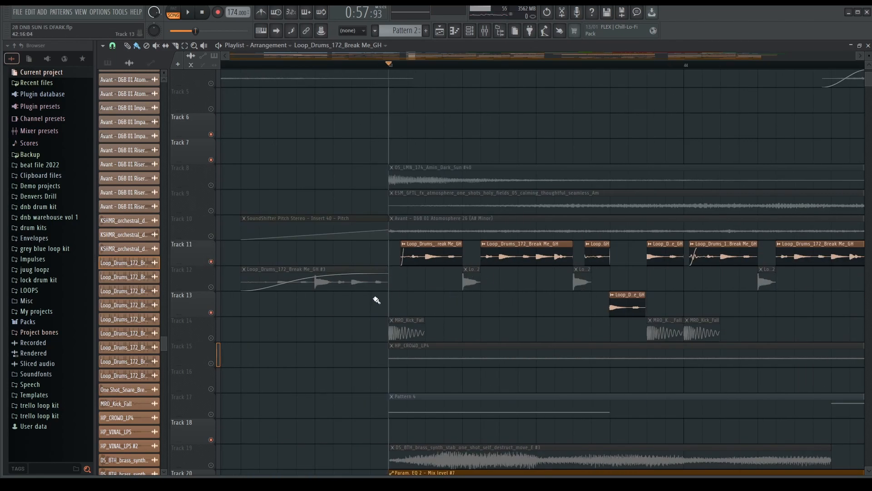
click(211, 287)
click(211, 337)
Step: Play the chopped break with its kick layer from bar 43 to past bar 44 and stop
scroll(216, 339, down, 3)
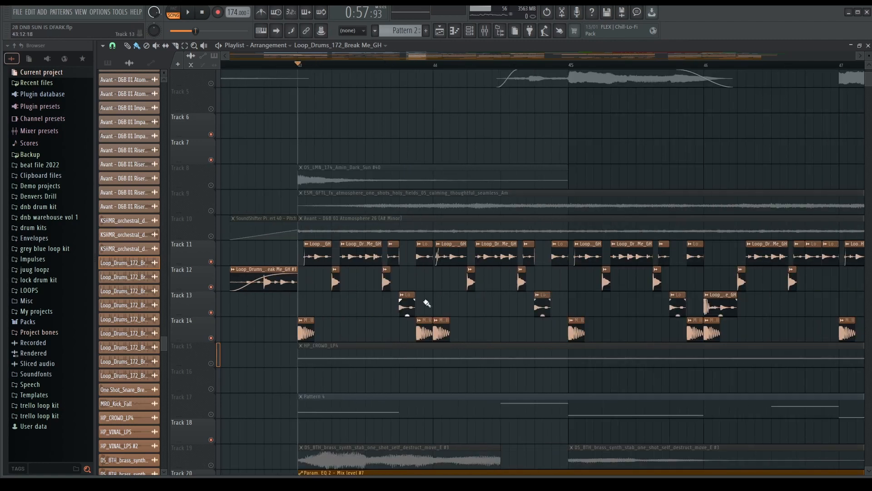
scroll(360, 282, up, 5)
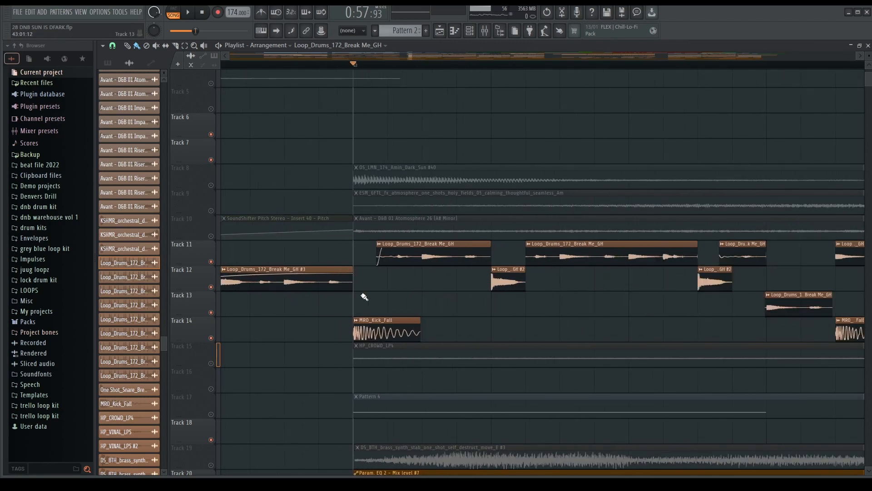
key(space)
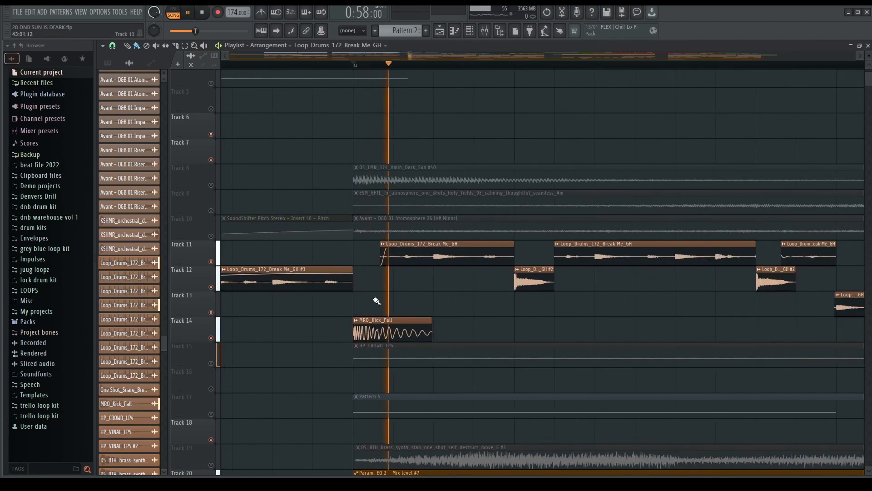
scroll(384, 302, down, 3)
scroll(637, 304, down, 5)
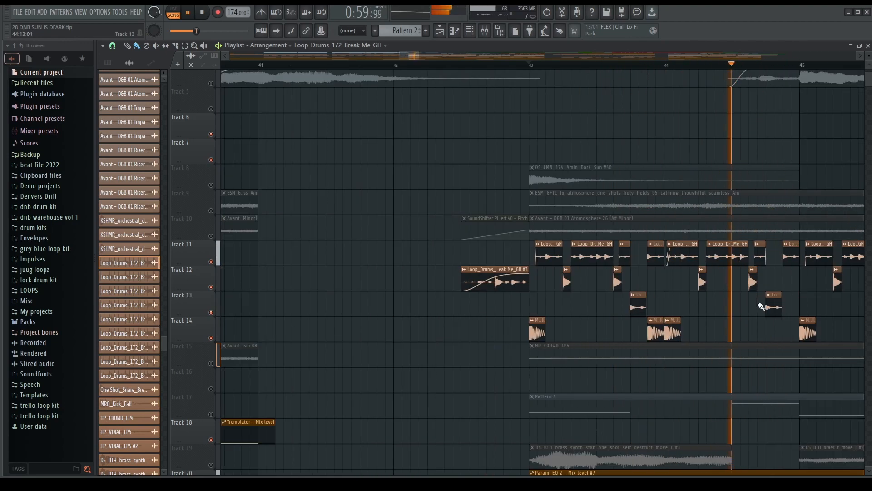
key(space)
Step: Examine the slice layout from bar 43, and open and close the channel settings of the first snare slice on Track 12
scroll(703, 266, down, 3)
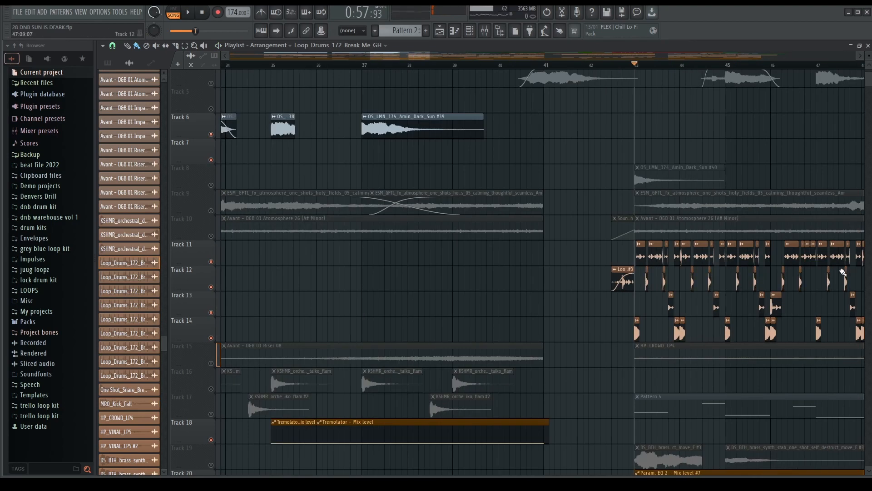
scroll(767, 283, up, 5)
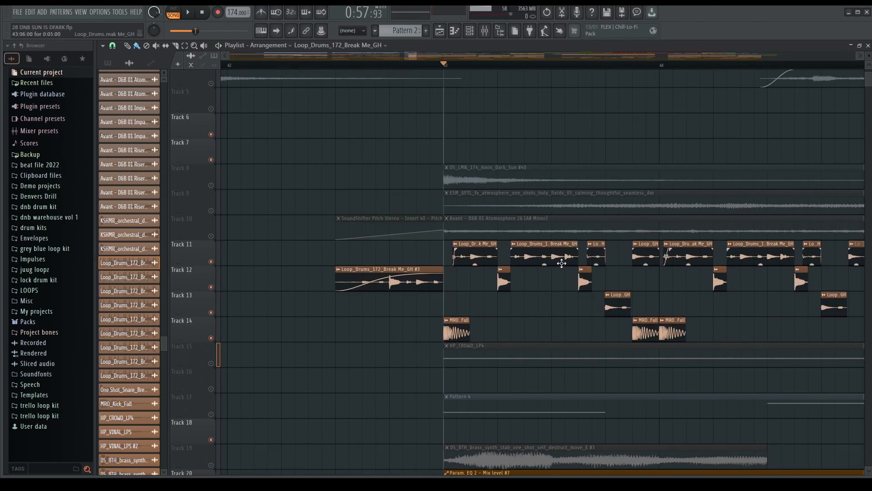
scroll(563, 264, down, 2)
scroll(620, 291, down, 3)
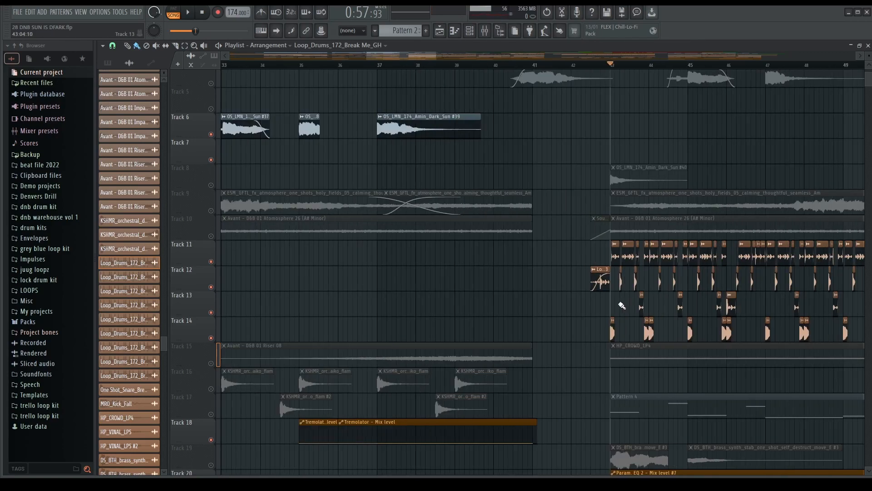
scroll(622, 306, up, 4)
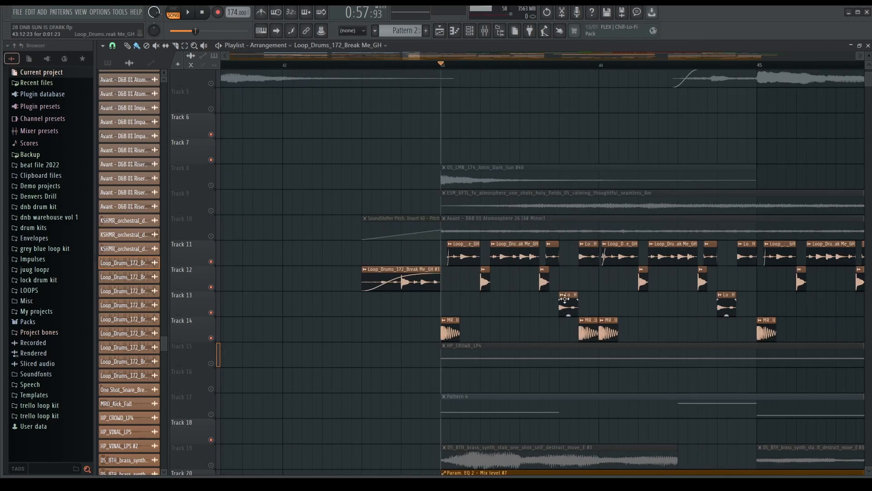
scroll(608, 278, up, 3)
scroll(587, 326, down, 2)
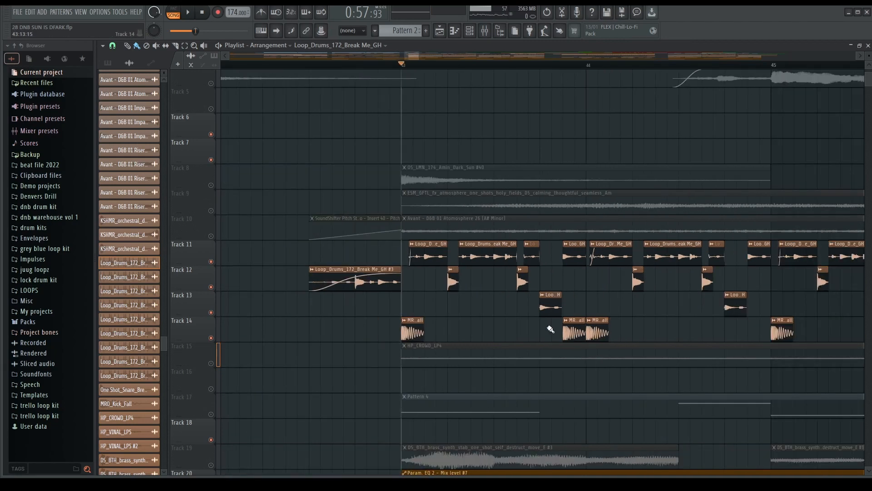
double_click(453, 284)
key(Escape)
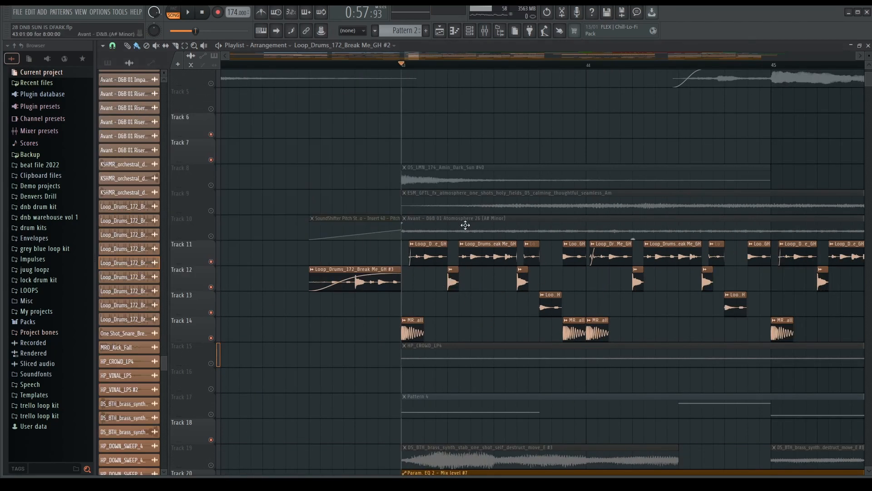
Step: Inspect the S1 Imager Stereo, Pro-R and Fruity parametric EQ 2 effects on the hats mixer insert, closing everything again
click(485, 31)
drag(297, 188, 277, 164)
click(437, 203)
click(494, 204)
click(455, 208)
click(437, 202)
click(764, 188)
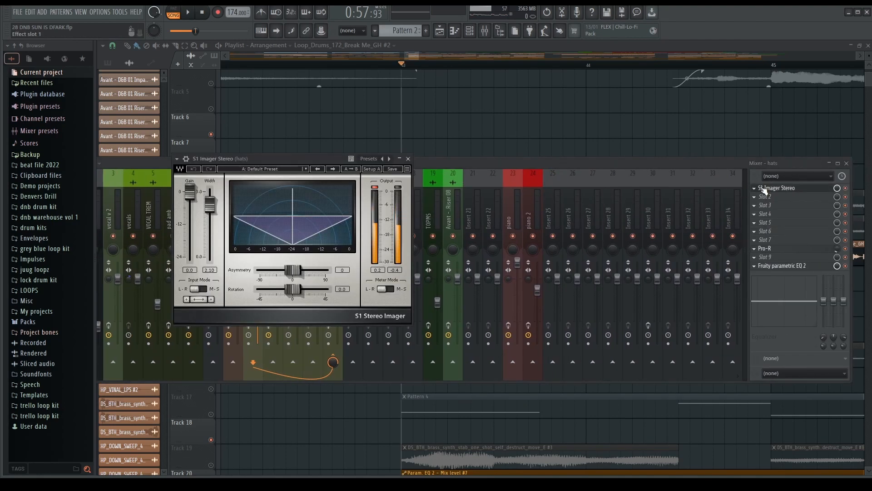
click(767, 190)
click(778, 250)
click(778, 251)
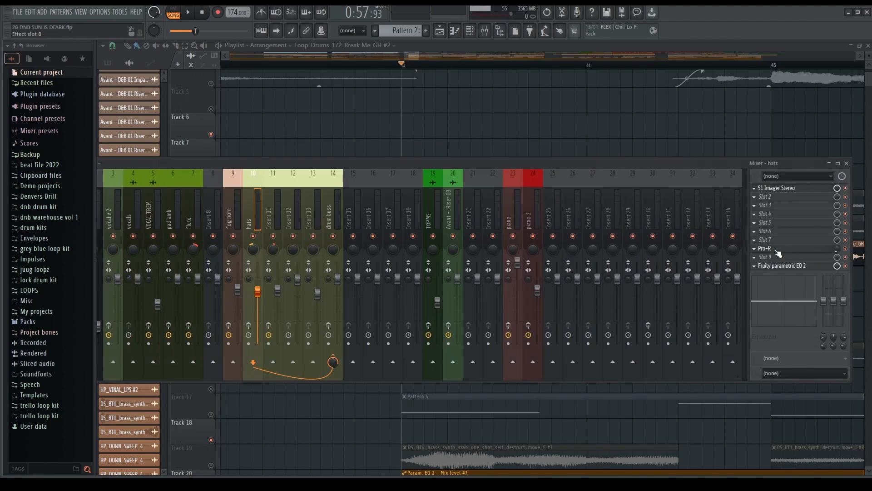
click(788, 270)
click(788, 270)
key(F9)
Step: Inspect the MRO_Kick_Fall clip's channel settings and its effect slots on mixer Insert 13
scroll(426, 271, up, 3)
double_click(399, 328)
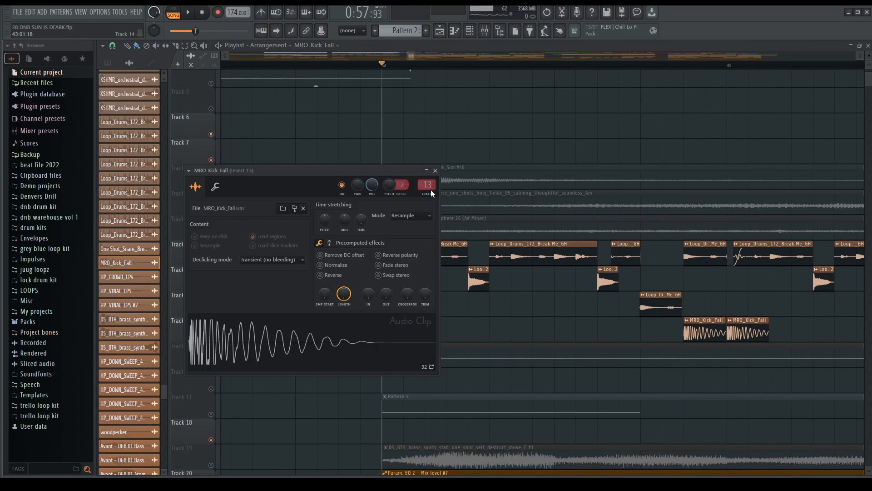
key(F9)
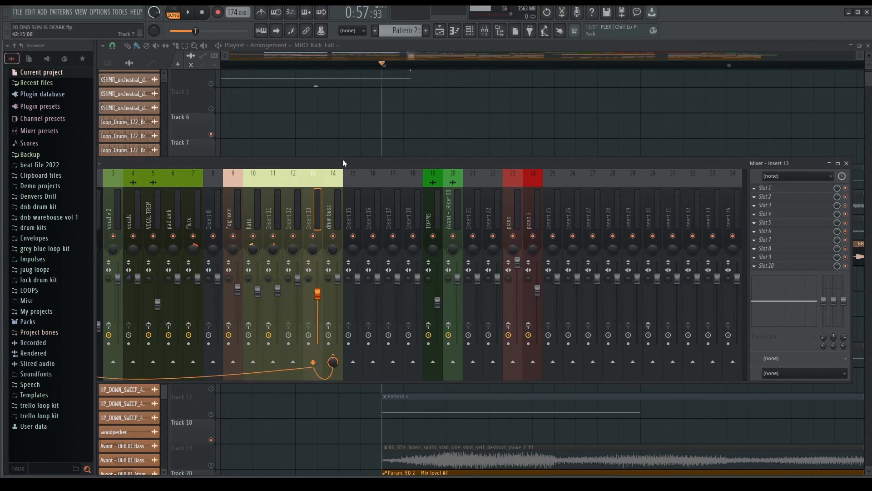
Step: Select mixer Insert 11 and reposition the mixer so the insert's effect slots are in view
drag(343, 163, 541, 104)
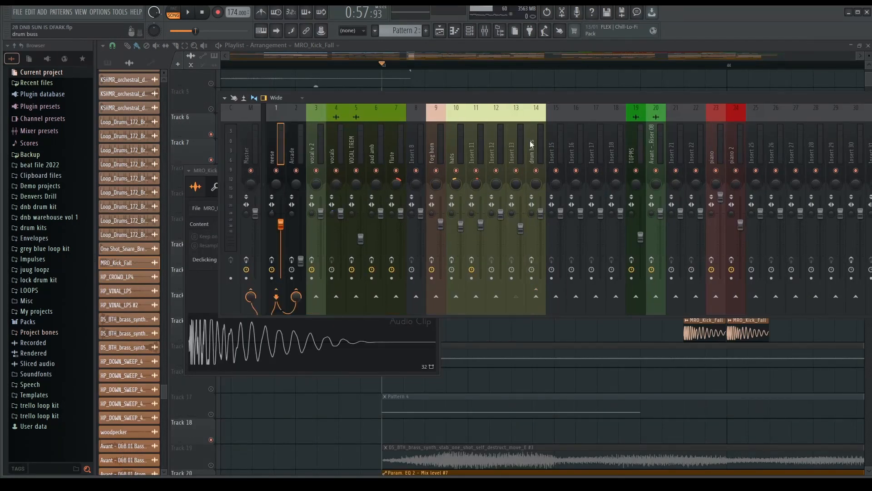
click(276, 153)
click(475, 114)
drag(477, 98, 336, 179)
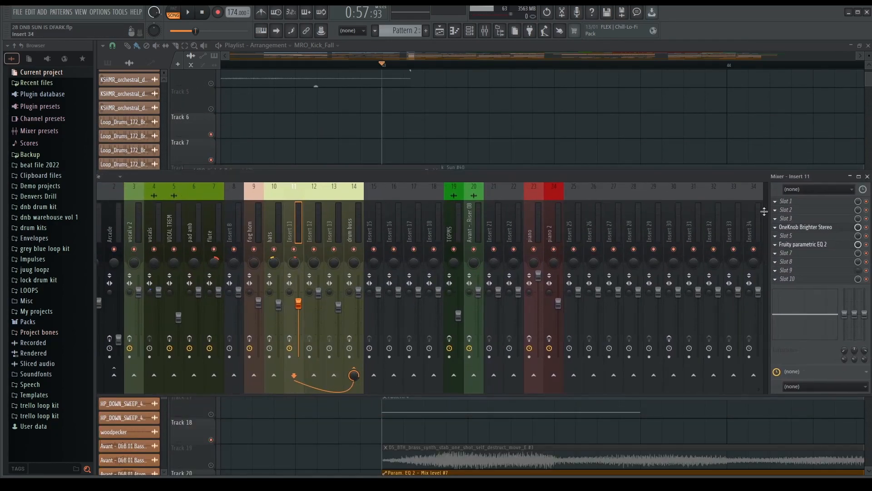
Step: Inspect the OneKnob Brighter Stereo effect on Insert 11 and close it
click(806, 227)
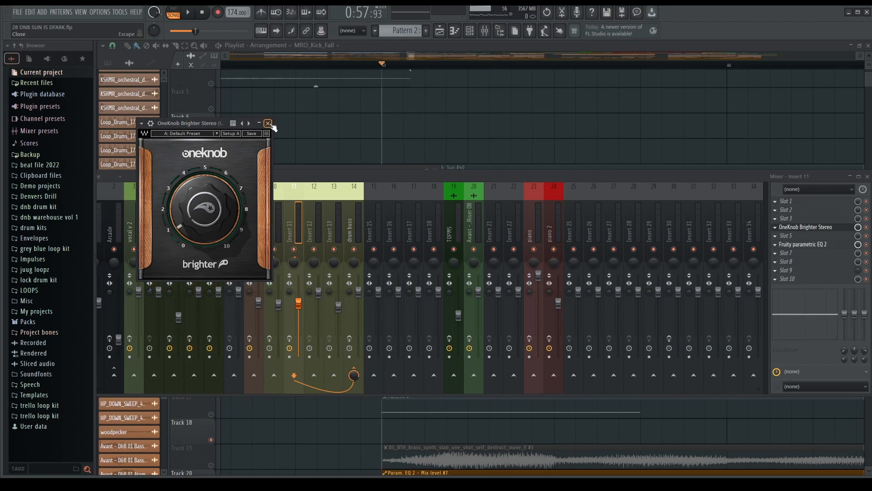
drag(203, 126, 406, 167)
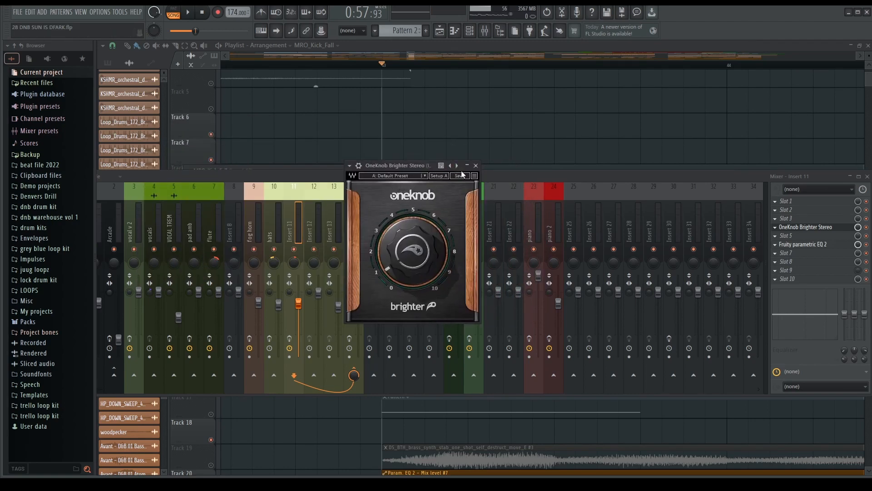
click(476, 166)
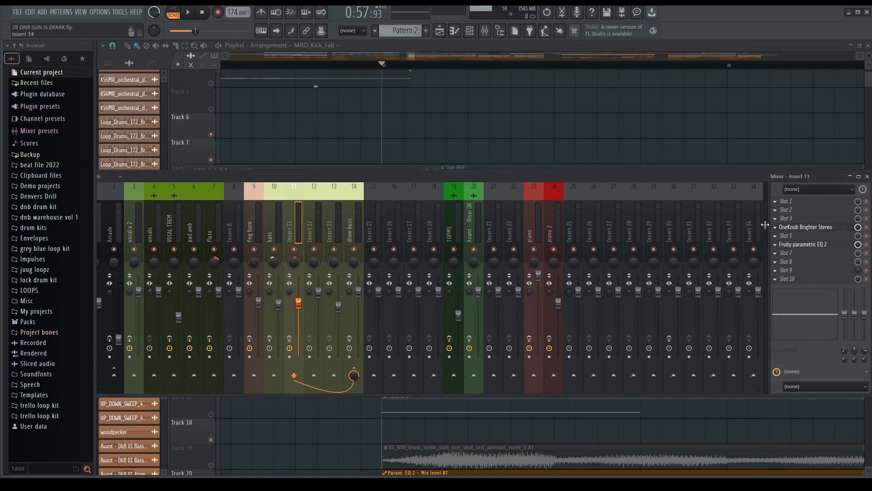
click(783, 227)
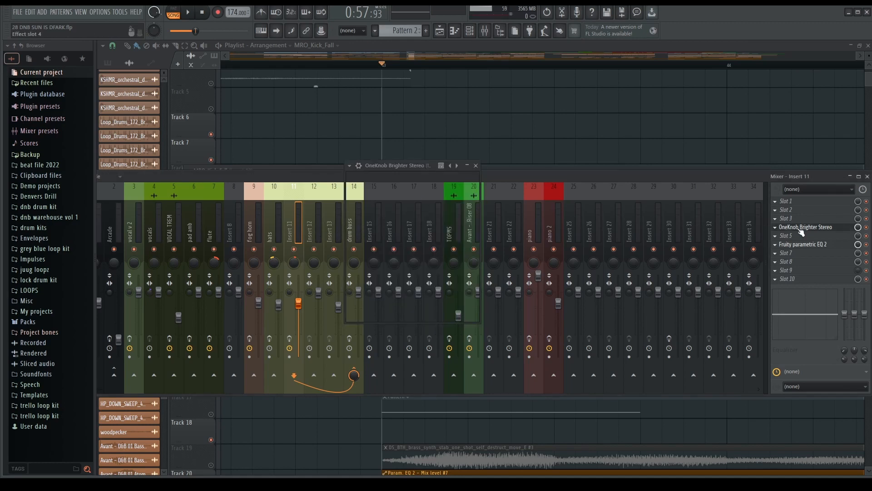
click(476, 166)
drag(389, 176, 273, 165)
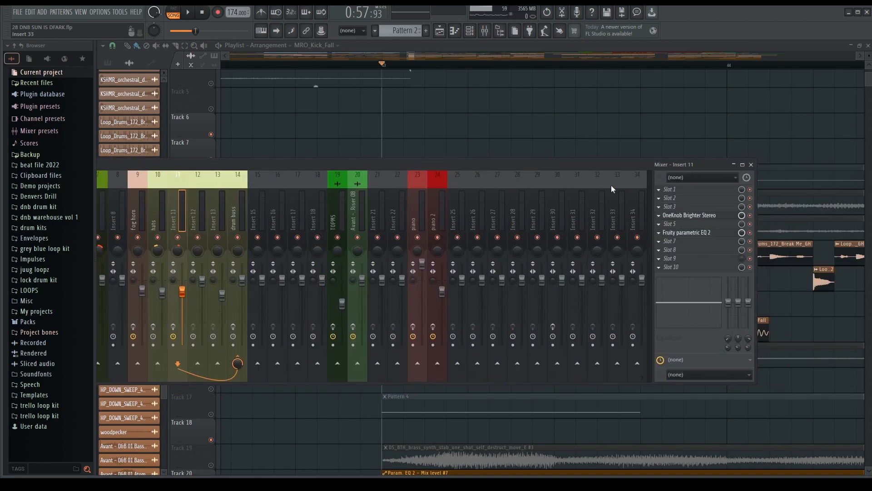
click(685, 217)
drag(511, 169, 541, 174)
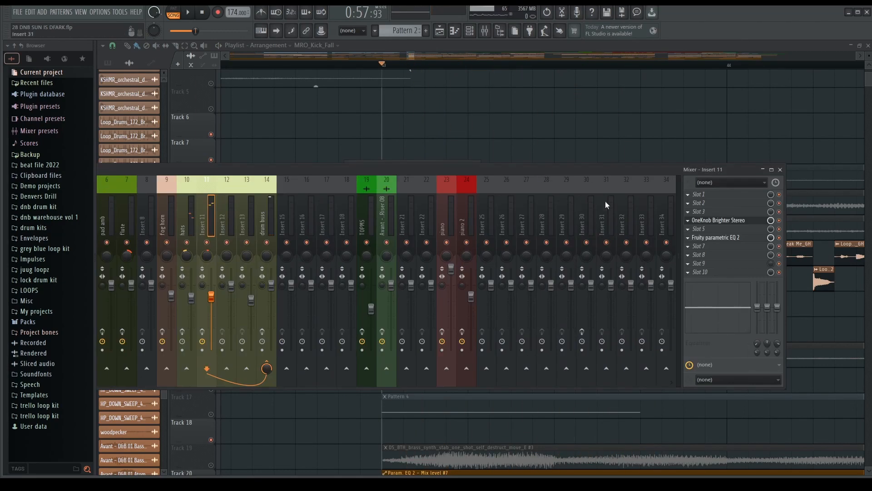
click(717, 221)
click(717, 221)
Step: Move band 3 of Insert 11's Fruity parametric EQ 2 to about 4.7 dB at 712 Hz
click(712, 237)
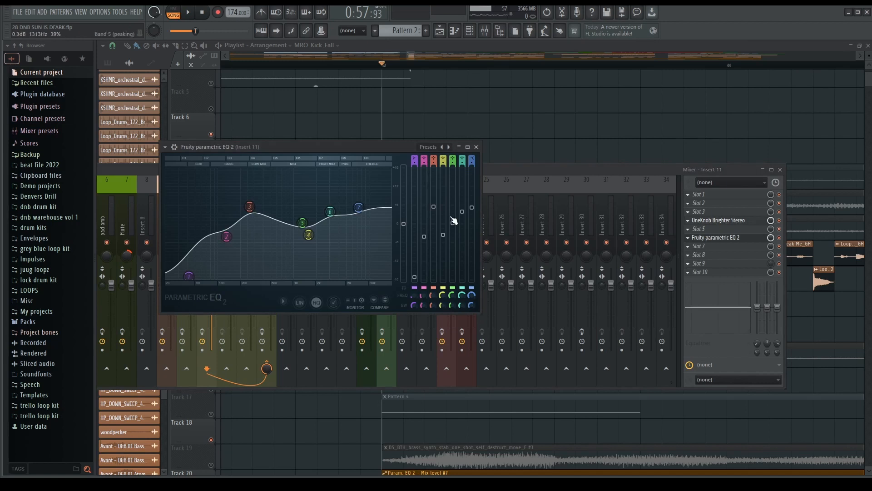
drag(249, 207, 249, 211)
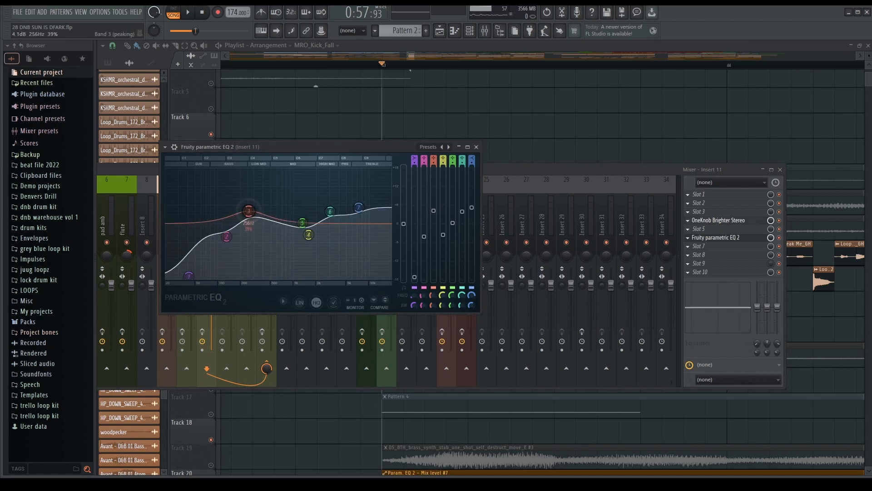
click(476, 147)
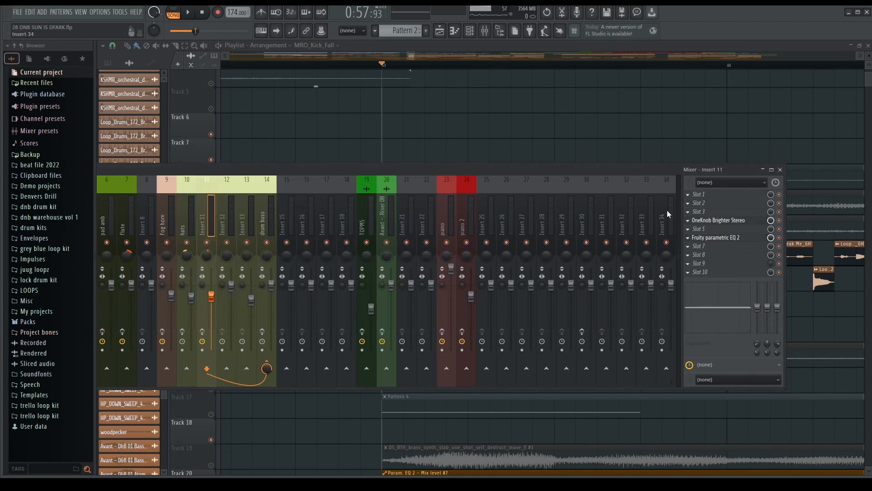
click(727, 241)
drag(249, 208, 282, 208)
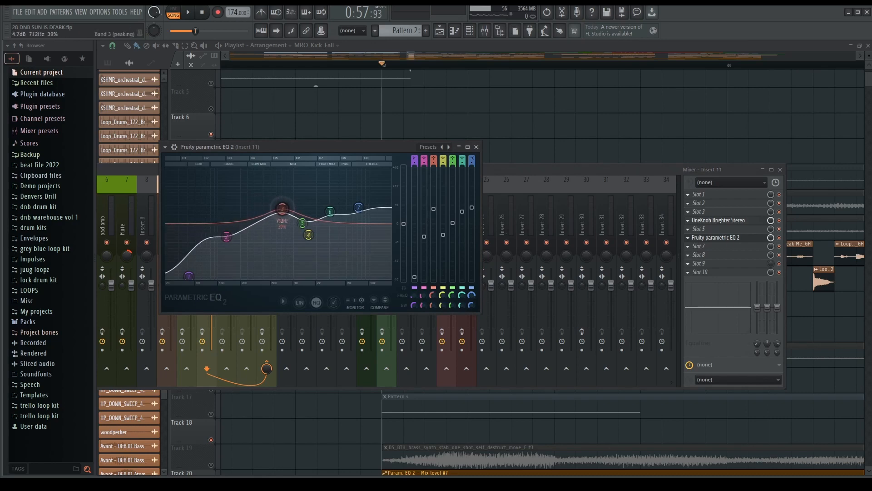
click(395, 136)
scroll(403, 254, up, 1)
scroll(404, 261, down, 2)
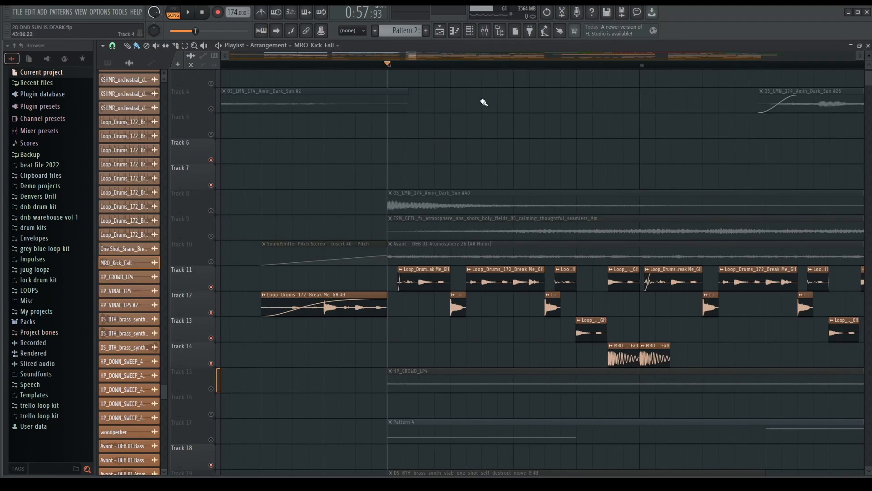
click(485, 31)
key(F9)
scroll(236, 269, down, 3)
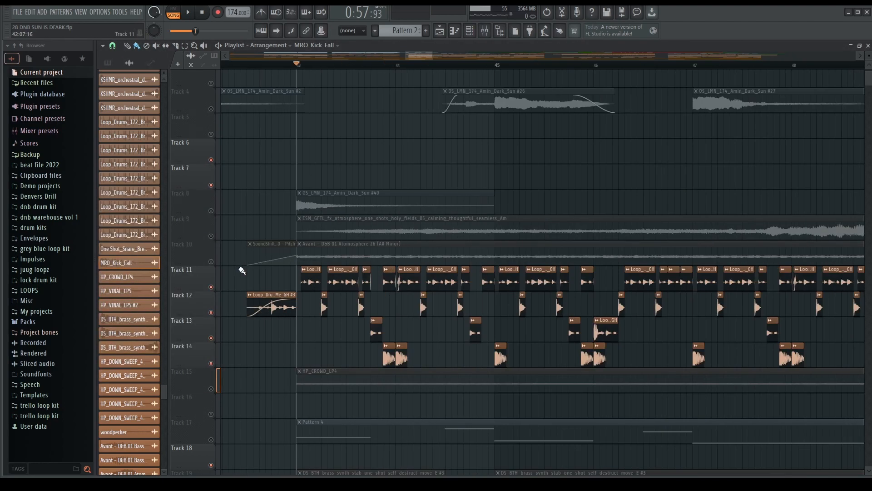
scroll(315, 309, up, 2)
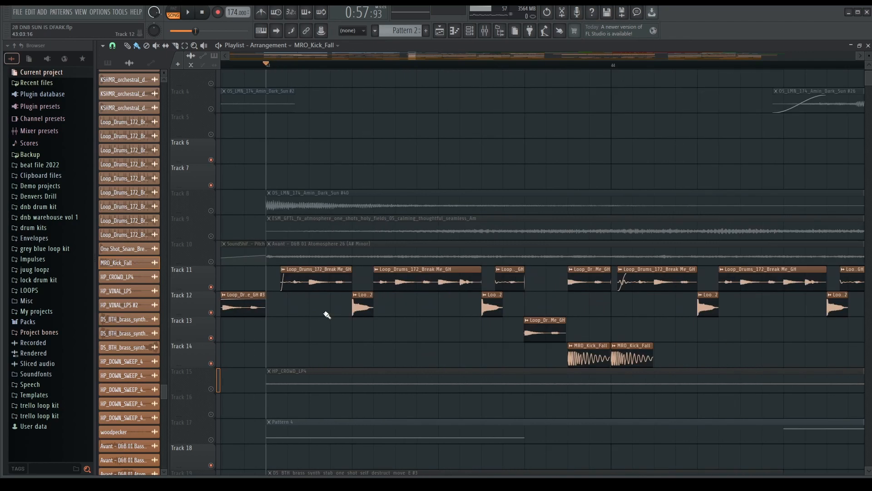
Step: Place an MRO_Kick_Fall clip at the start of bar 43 on Track 14 and play the drop
scroll(356, 341, up, 1)
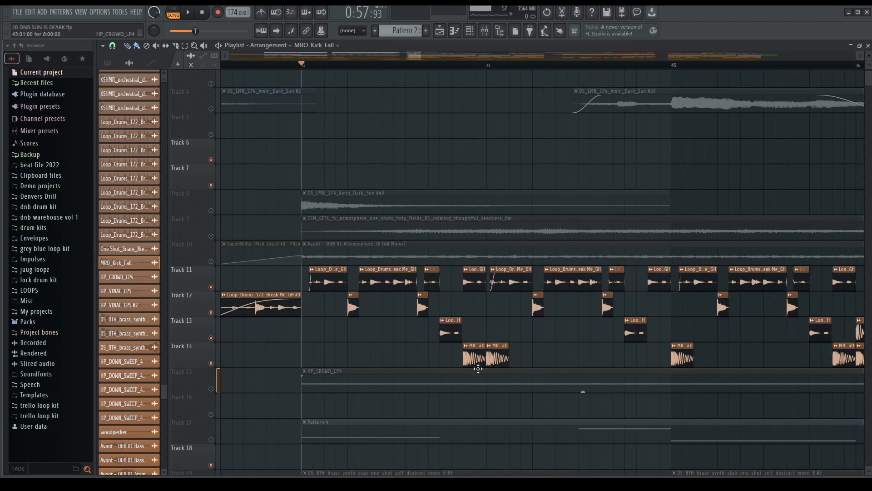
drag(474, 357, 313, 356)
key(space)
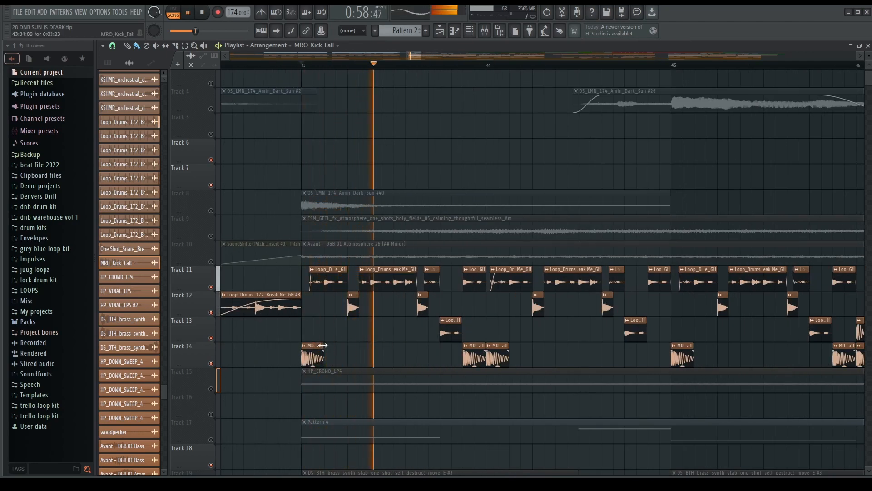
key(space)
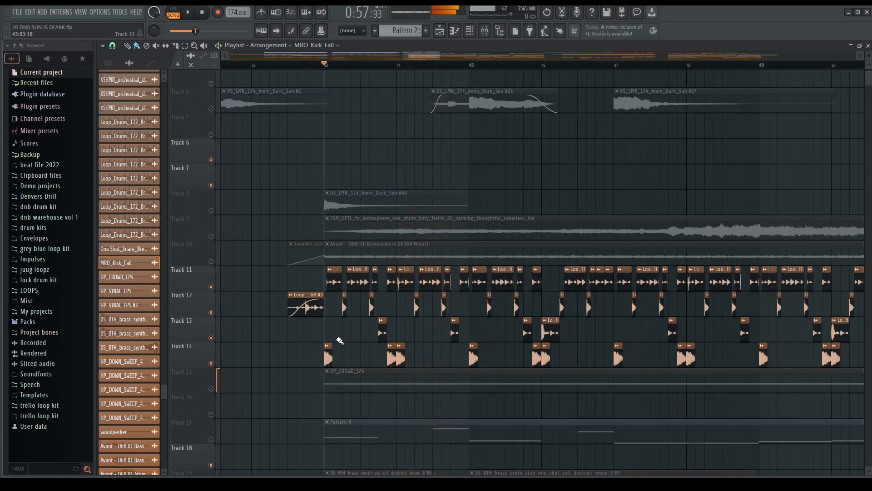
scroll(339, 279, up, 1)
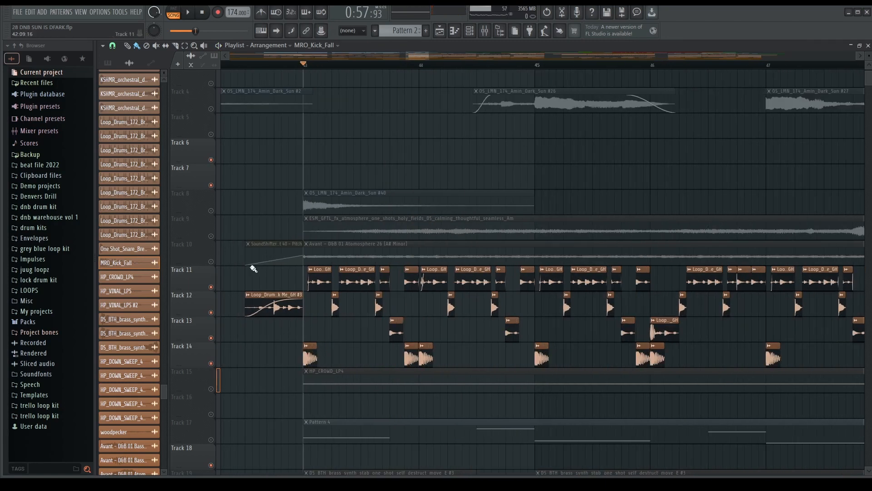
Step: Select the drum buss mixer insert and inspect its CLA-3A Stereo compressor and the Pro-R reverb in slot 9, closing each
scroll(411, 226, up, 1)
click(485, 30)
click(271, 223)
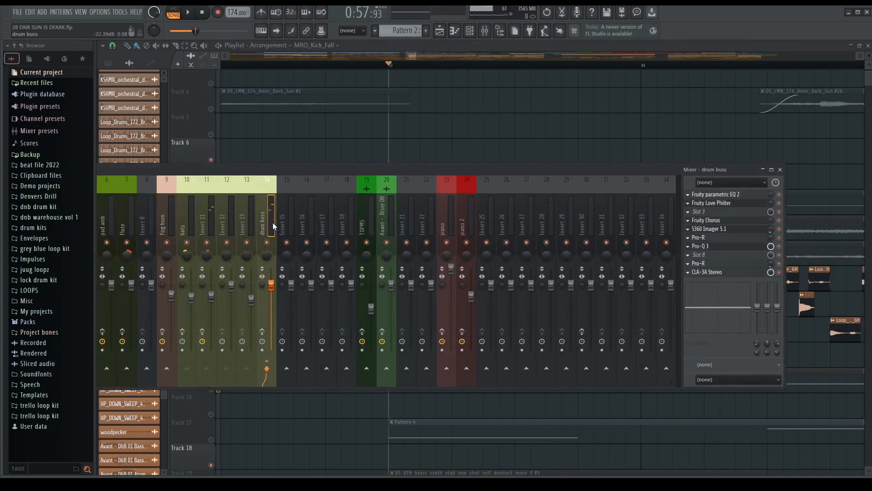
click(705, 273)
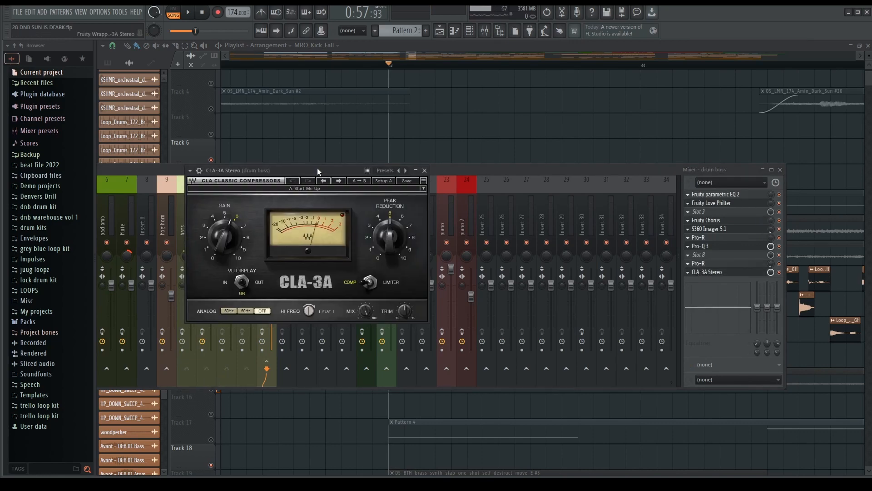
drag(319, 169, 460, 160)
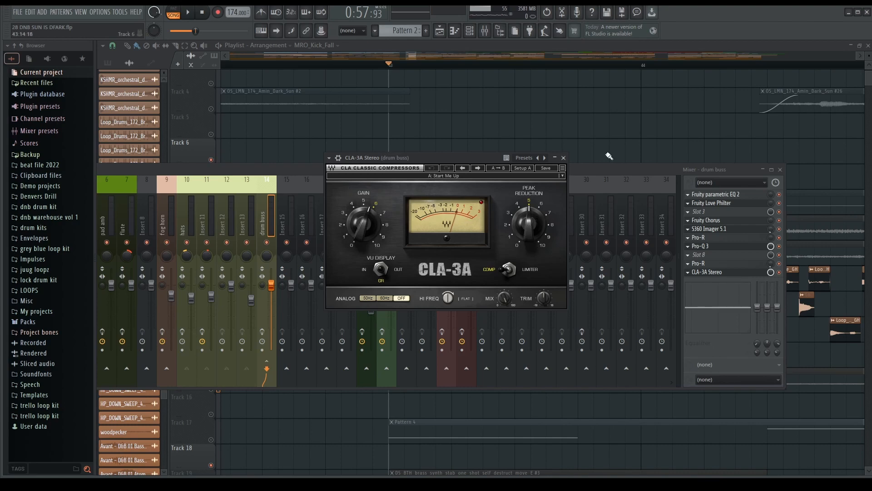
click(563, 158)
click(705, 264)
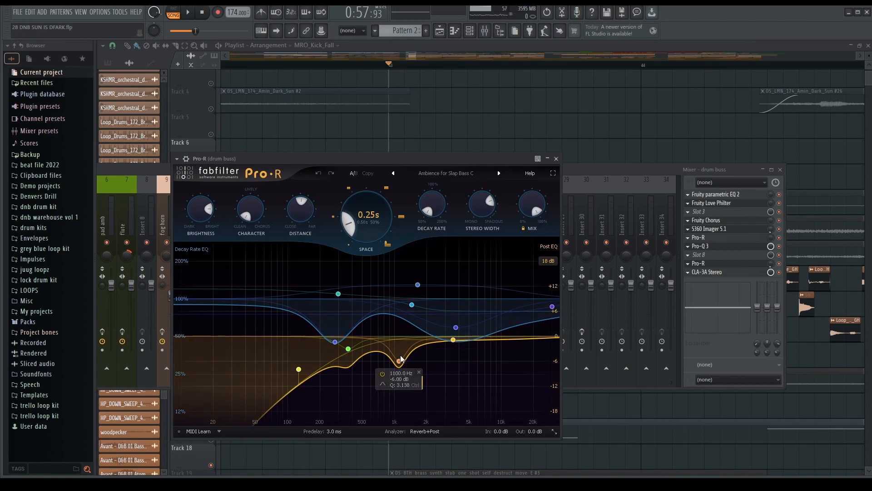
click(717, 266)
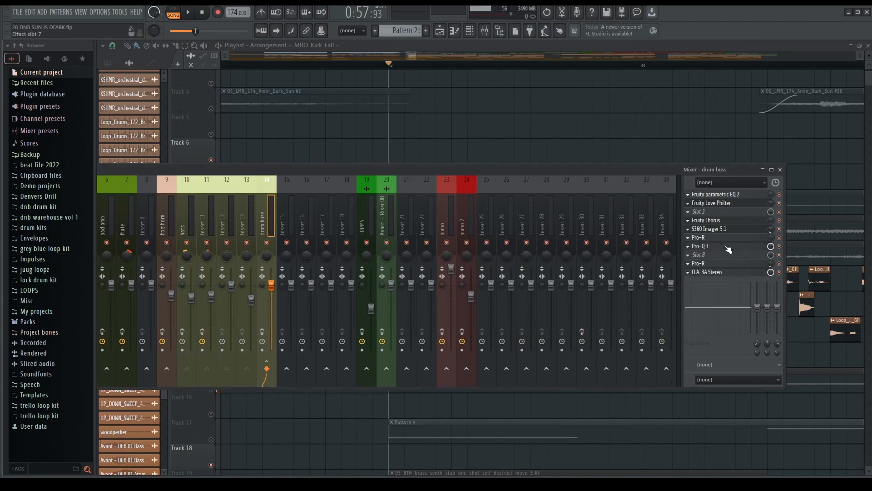
Step: Inspect the drum buss's Pro-Q 3 low cut and the Pro-R reverb in slot 6, closing each
click(729, 248)
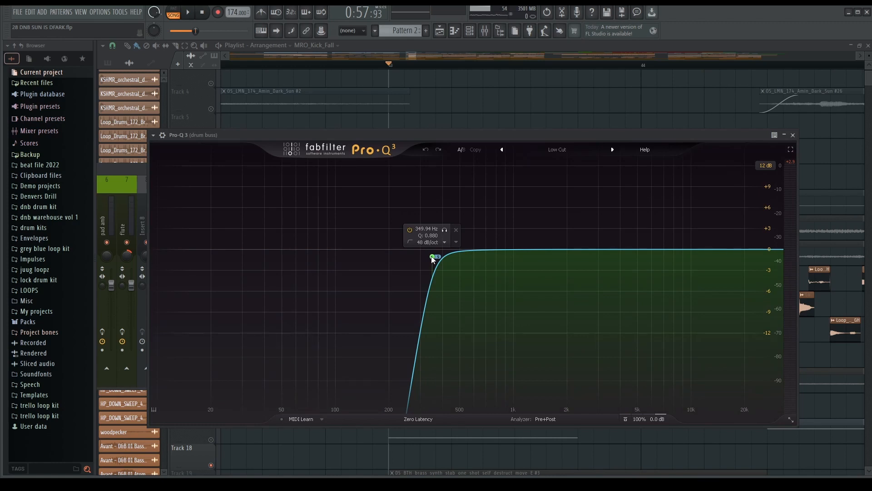
click(793, 135)
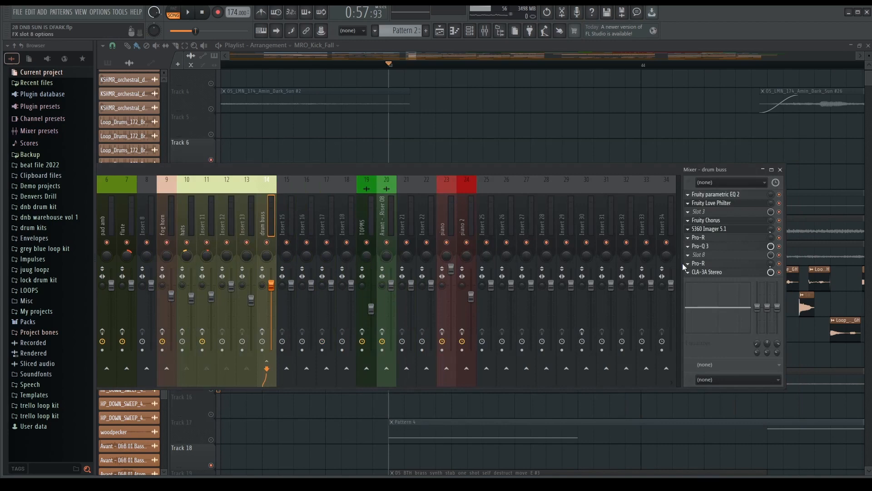
click(710, 247)
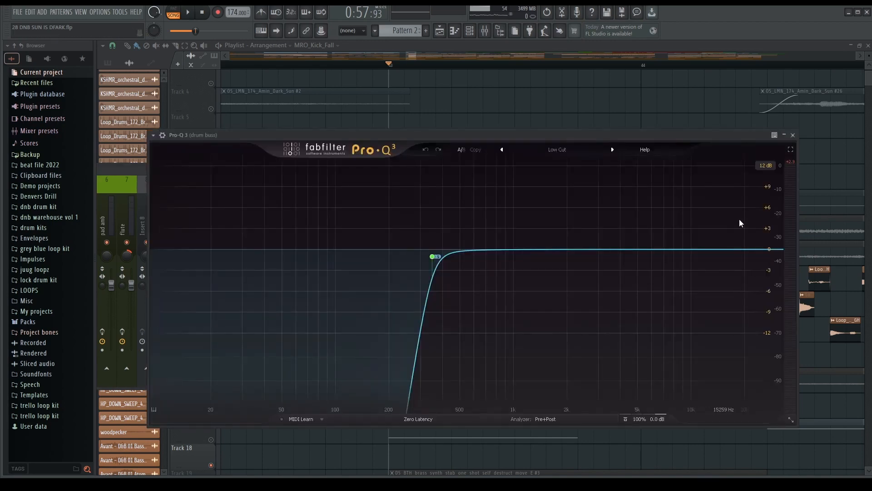
click(793, 135)
click(707, 237)
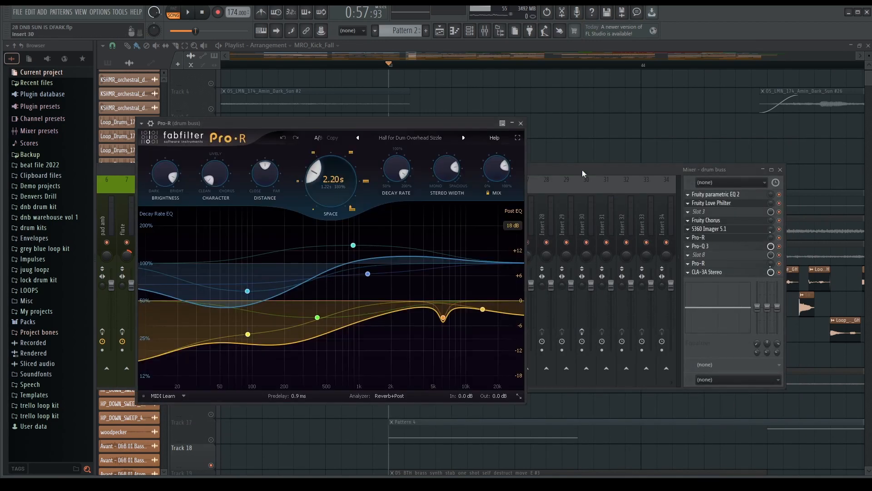
click(521, 123)
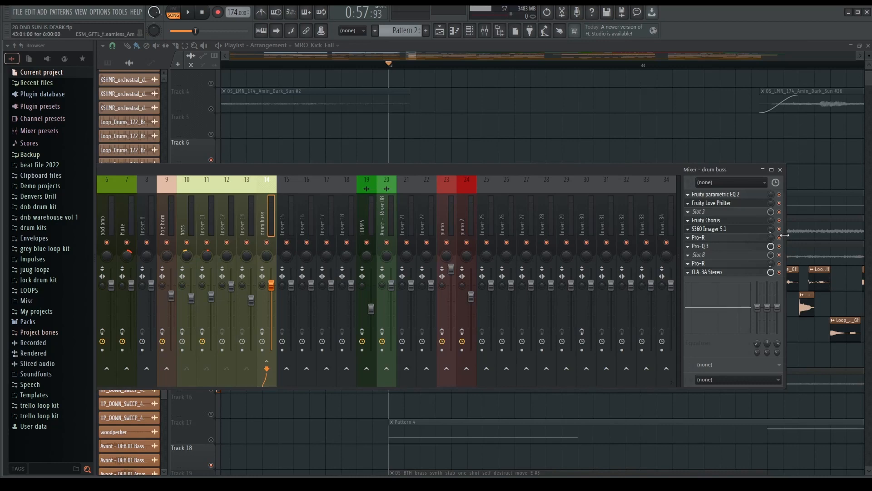
Step: Audition the drum buss with the S360 Imager 5.1 mix level raised to 97%, and lower it again
click(724, 230)
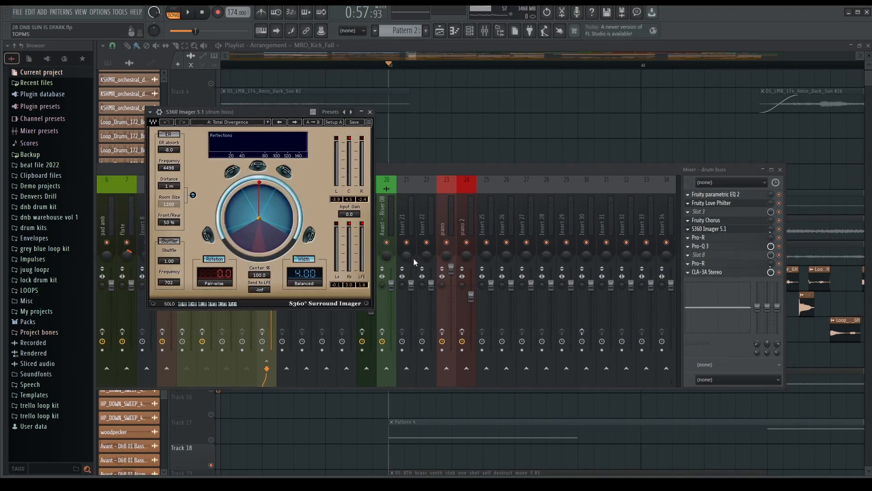
mouse_move(772, 234)
mouse_down()
mouse_move(772, 213)
mouse_move(773, 231)
mouse_up()
key(space)
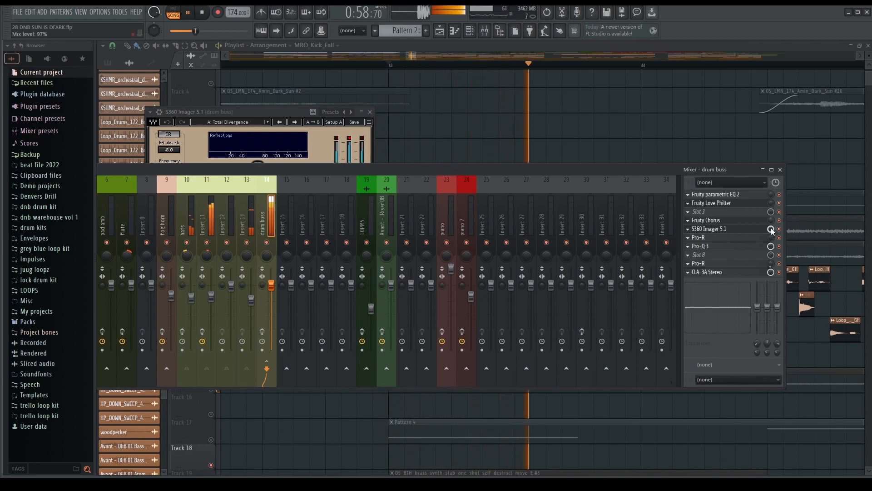
key(space)
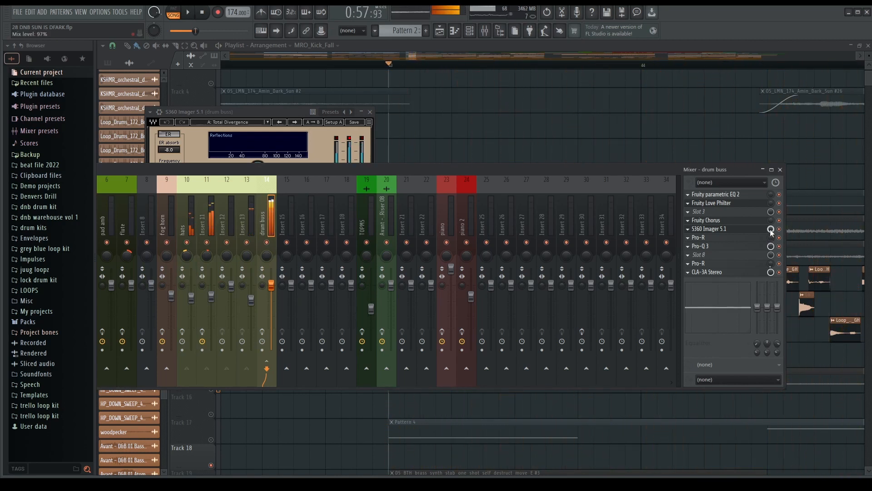
key(space)
mouse_move(771, 231)
mouse_down()
mouse_move(771, 254)
mouse_move(771, 234)
mouse_up()
key(space)
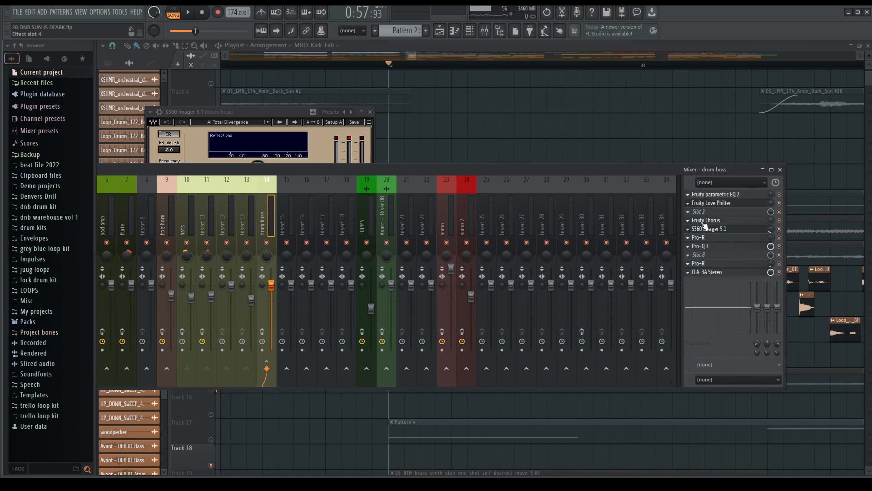
Step: Check the Fruity Chorus slot on the drum buss and return to the playlist
click(707, 221)
click(707, 221)
click(714, 138)
Step: Unmute Tracks 9 and 10 in the playlist
scroll(455, 325, down, 5)
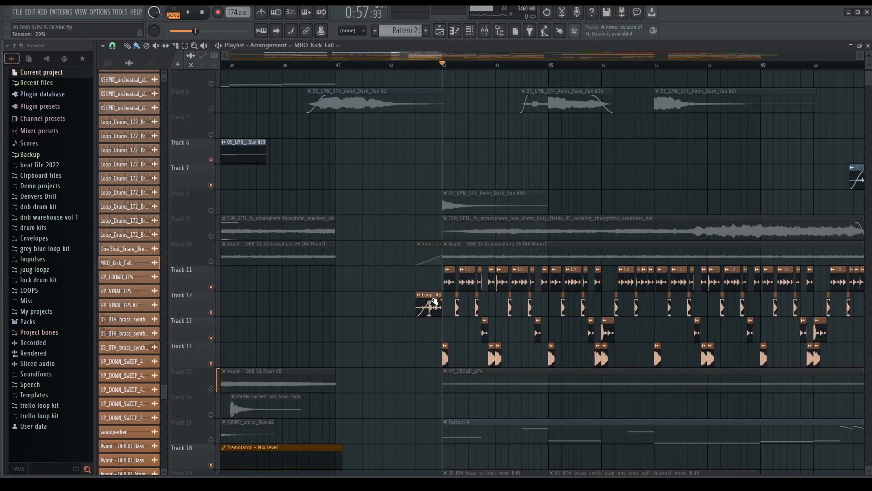
scroll(434, 301, down, 5)
scroll(504, 325, right, 4)
scroll(219, 302, up, 4)
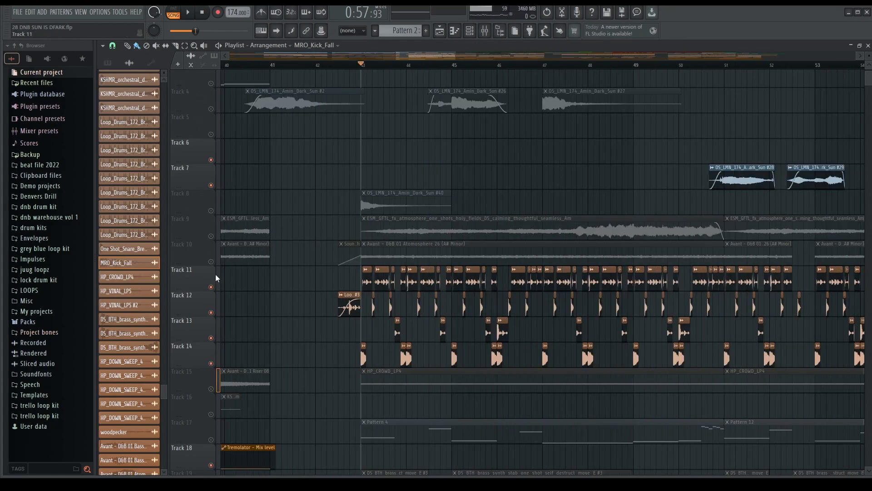
scroll(217, 265, down, 2)
click(211, 261)
click(211, 235)
Step: Unmute Track 17, which holds the Pattern 4 bass part
scroll(200, 234, down, 4)
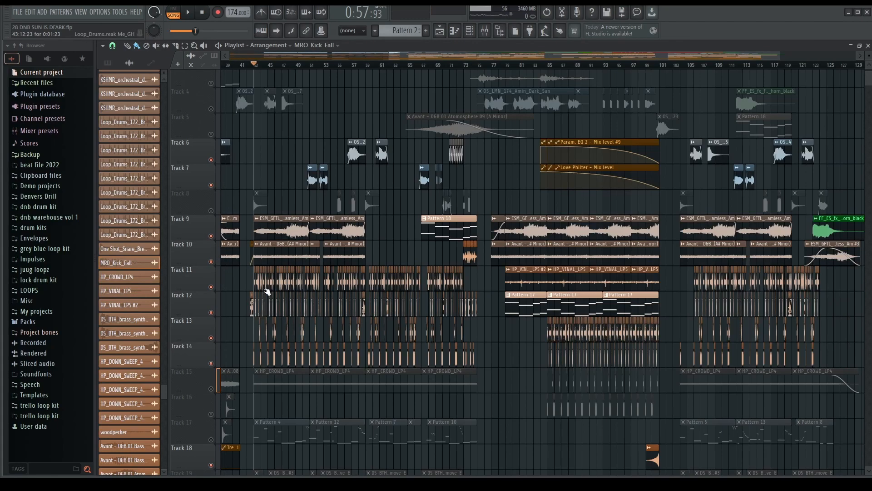
scroll(239, 304, down, 4)
scroll(239, 304, down, 4)
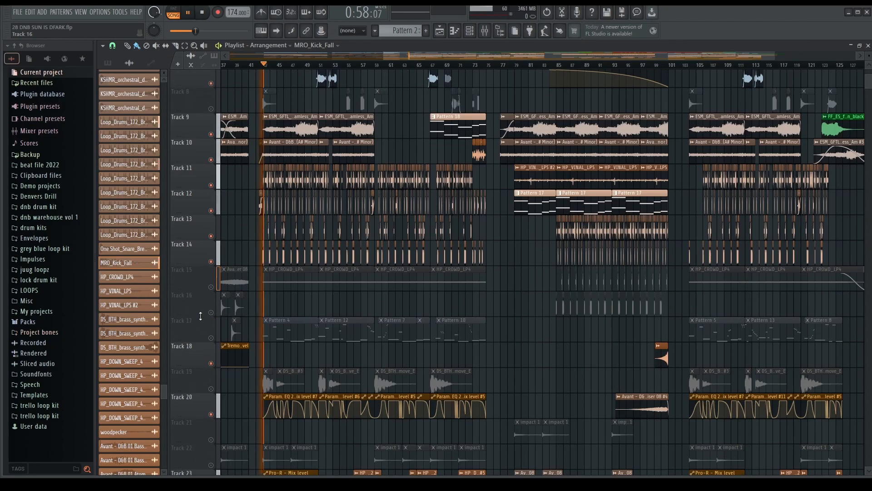
click(211, 338)
Step: Inspect the Serum notes of Pattern 4 in the piano roll and return to the playlist
scroll(228, 334, up, 5)
scroll(248, 316, down, 4)
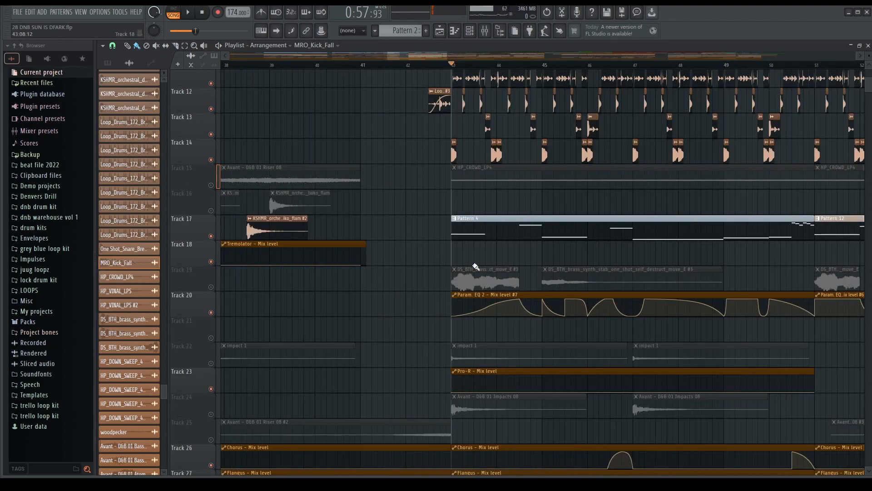
double_click(510, 219)
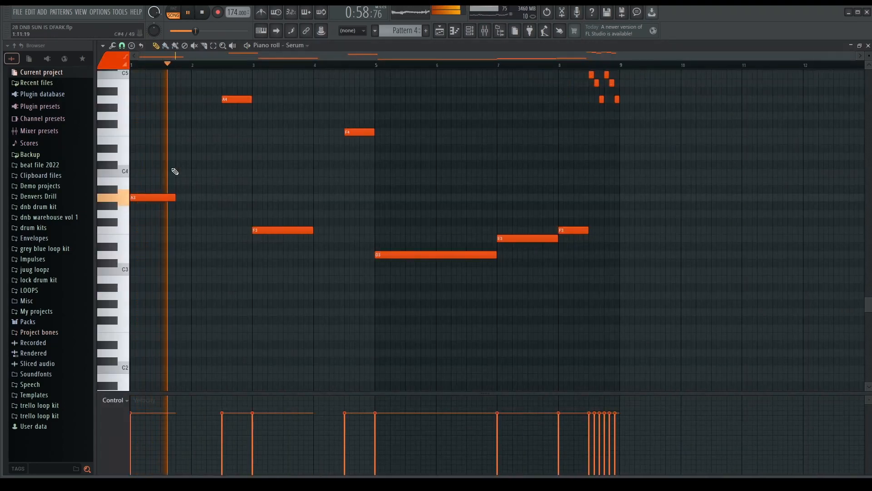
click(869, 46)
scroll(478, 326, down, 1)
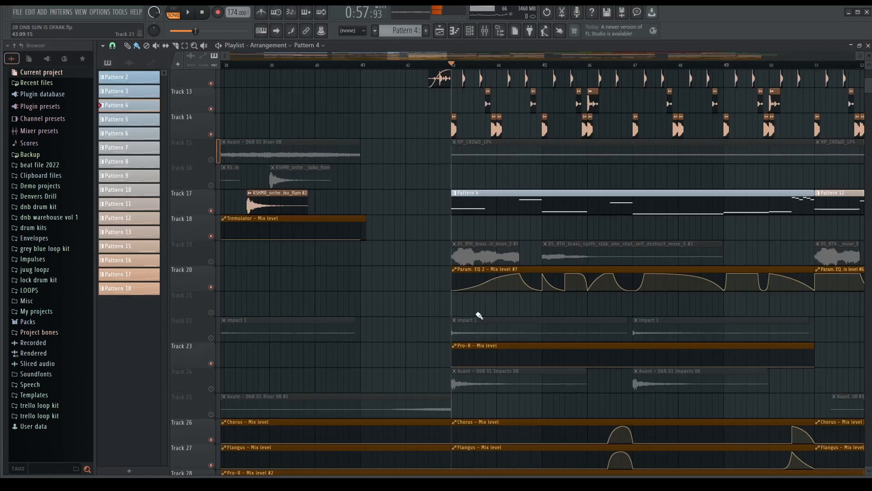
Step: Examine the Param. EQ 2 mix level automation on Track 20 beneath the Pattern 4 clip
scroll(477, 309, down, 4)
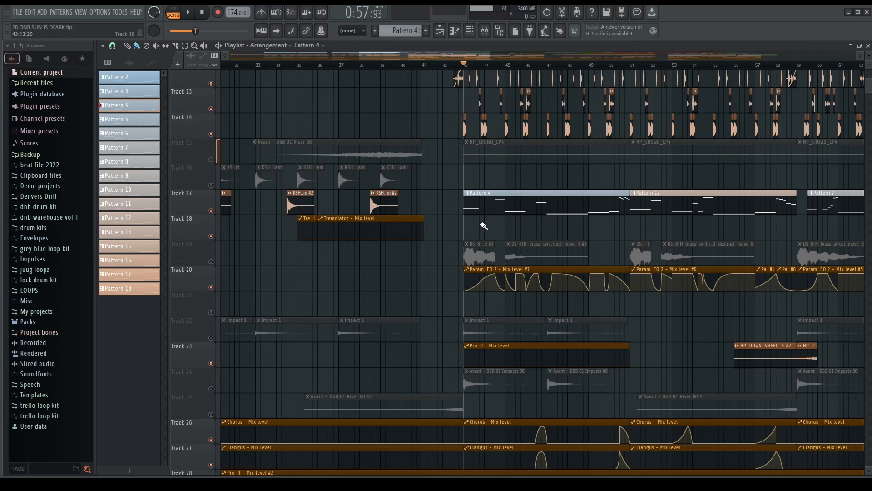
ctrl+scroll(468, 248, up, 4)
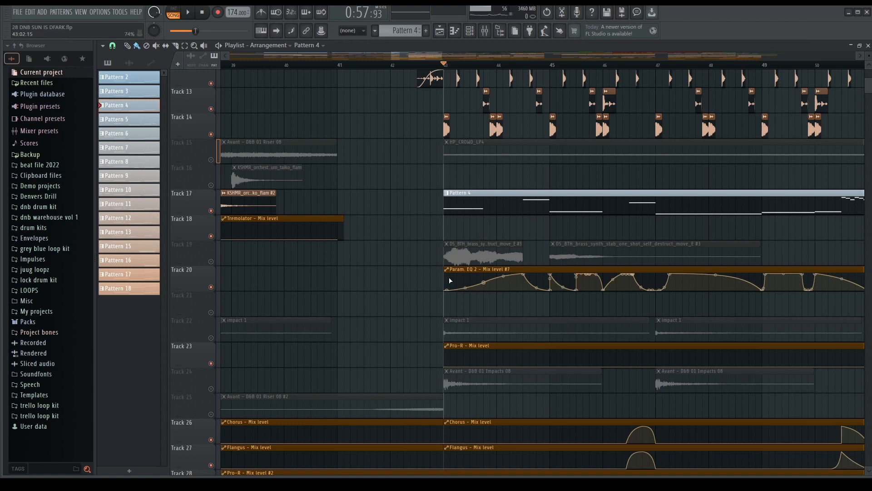
ctrl+scroll(451, 281, up, 3)
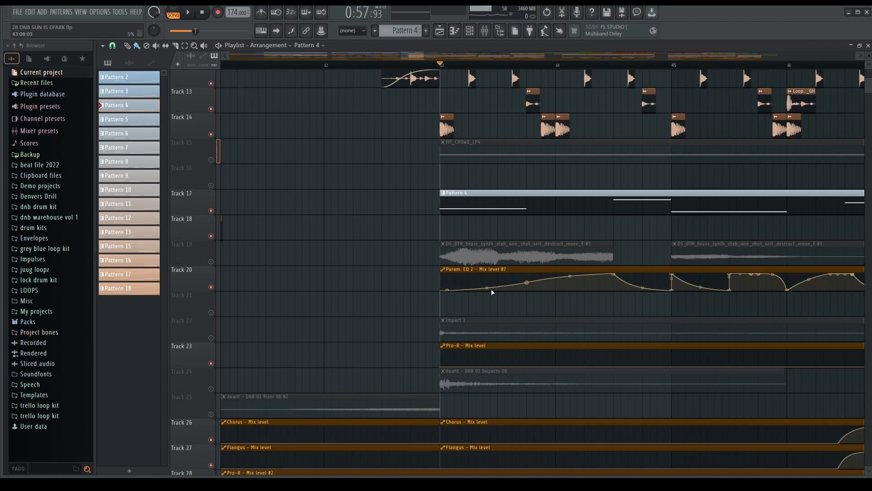
Step: Play the drop briefly, select the reese mixer insert and reposition the mixer so its effect slots are in view
key(space)
click(485, 31)
key(space)
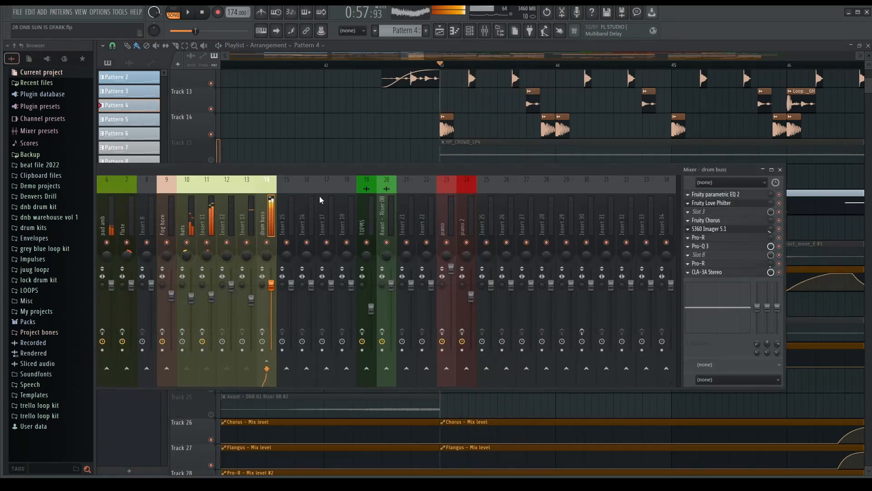
drag(271, 175, 407, 170)
click(146, 204)
drag(334, 167, 237, 162)
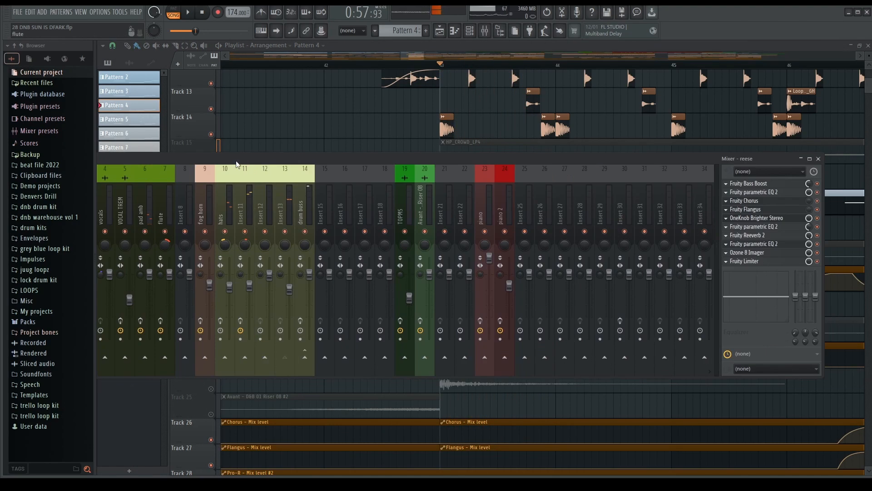
Step: Inspect the second Fruity parametric EQ 2 and the Fruity Reeverb 2 on the reese insert, closing both
click(752, 226)
click(749, 235)
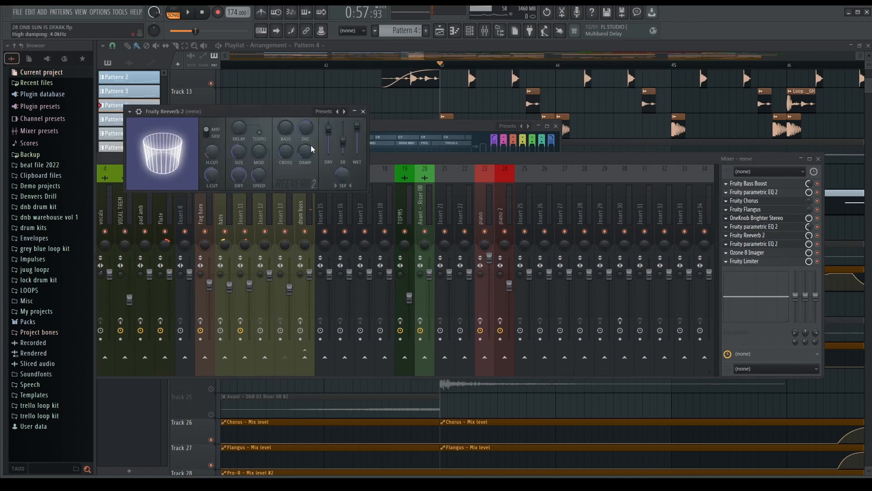
click(363, 111)
click(366, 111)
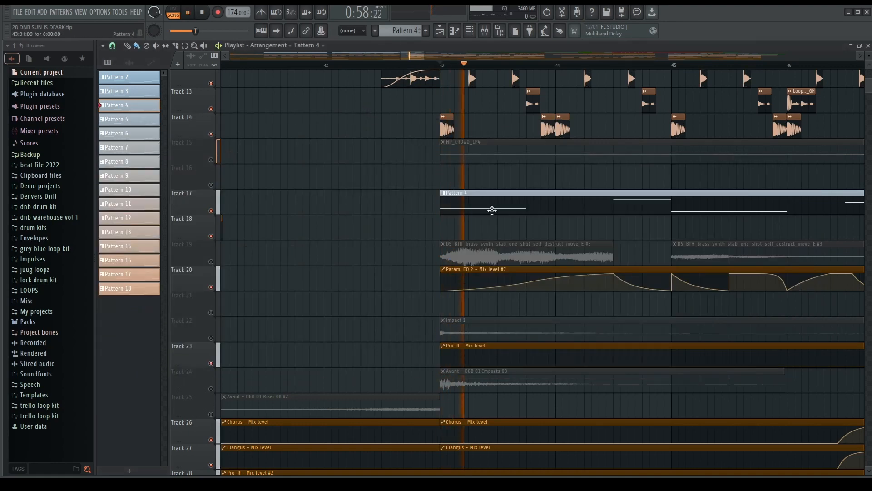
Step: Play the drop from bar 43 and examine the Chorus, Flangus, Pro-R and Reeverb 2 mix level automation on the lower tracks
key(space)
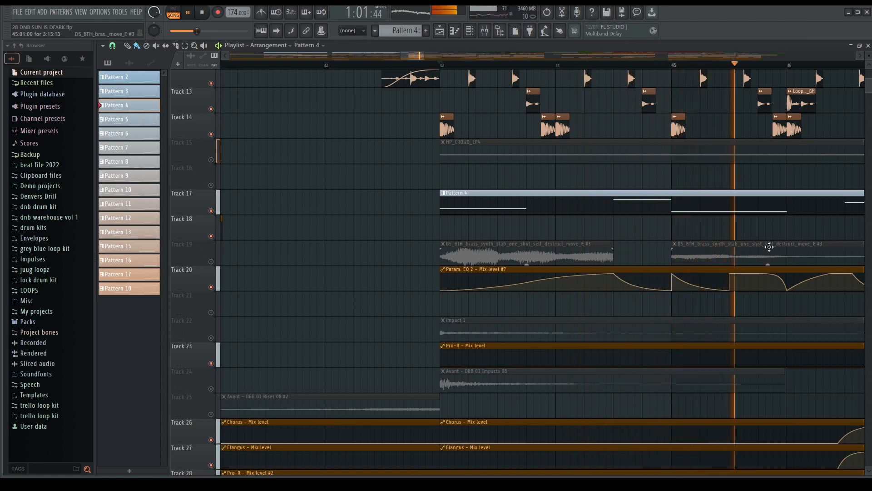
scroll(596, 344, down, 4)
scroll(736, 325, down, 2)
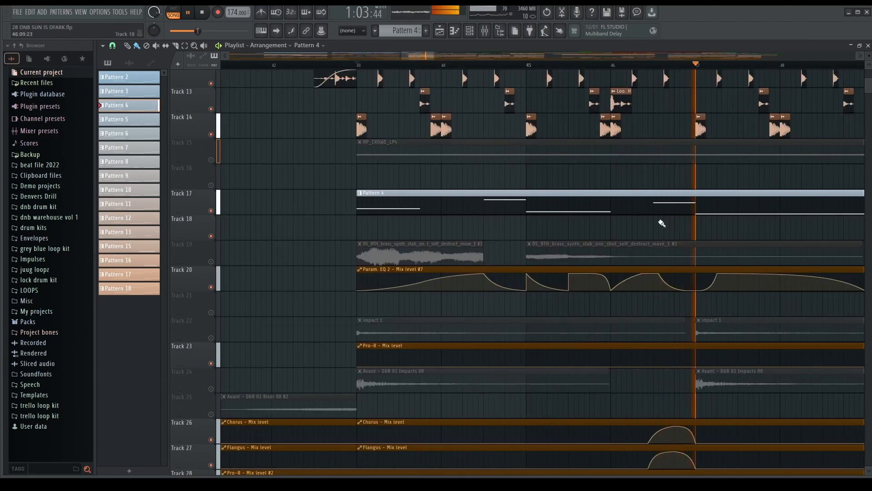
scroll(727, 336, down, 3)
key(space)
scroll(712, 368, down, 4)
scroll(693, 343, up, 4)
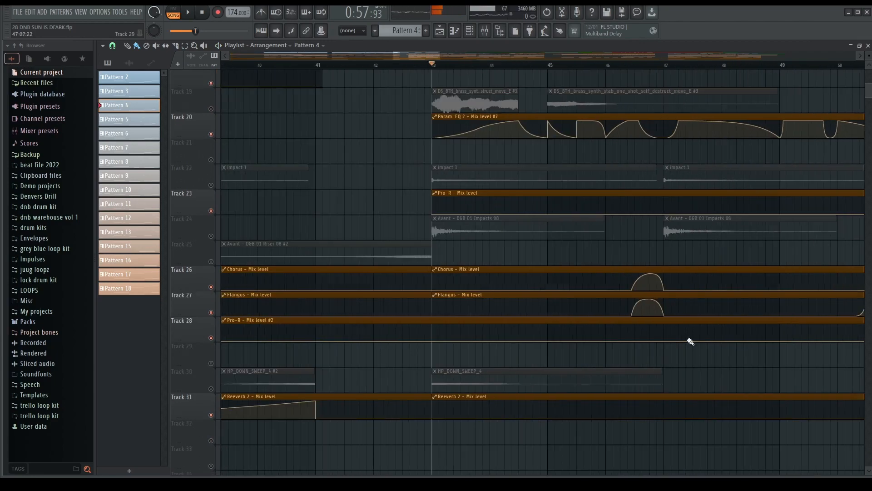
Step: Play the drop and follow the Track 17 bass patterns against the Param. EQ 2, Chorus and Flangus automation beneath them
scroll(630, 266, up, 5)
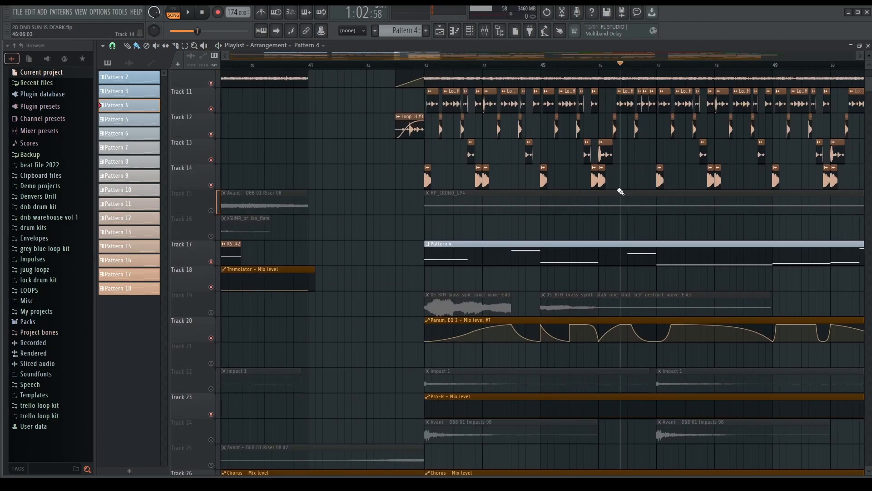
scroll(621, 191, down, 3)
key(space)
scroll(641, 292, down, 4)
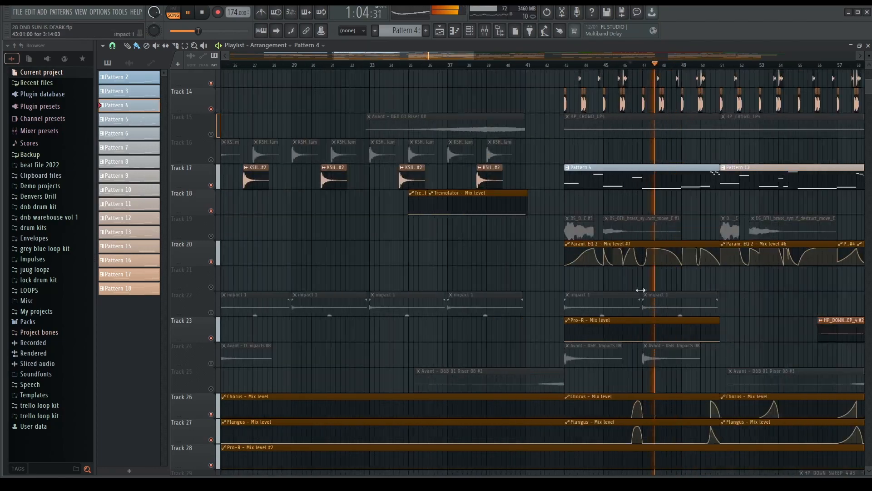
scroll(659, 294, up, 4)
scroll(662, 298, down, 2)
scroll(647, 241, up, 3)
scroll(647, 241, down, 4)
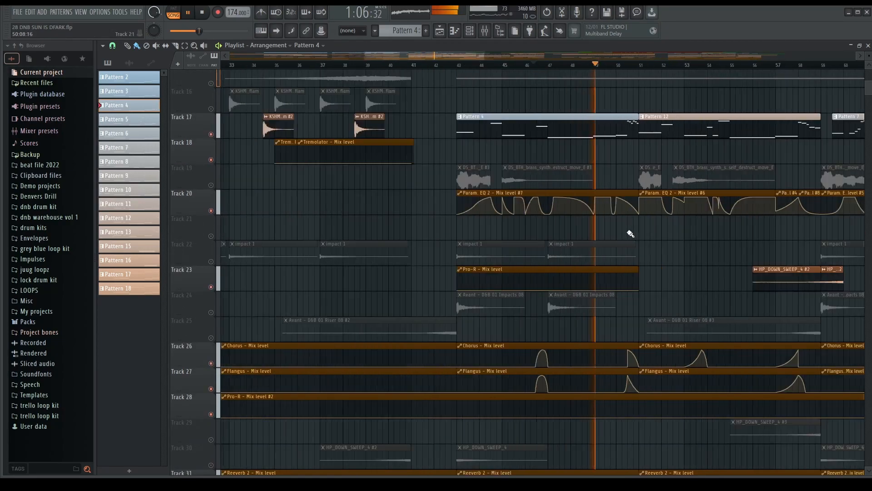
scroll(568, 223, up, 2)
scroll(539, 204, up, 1)
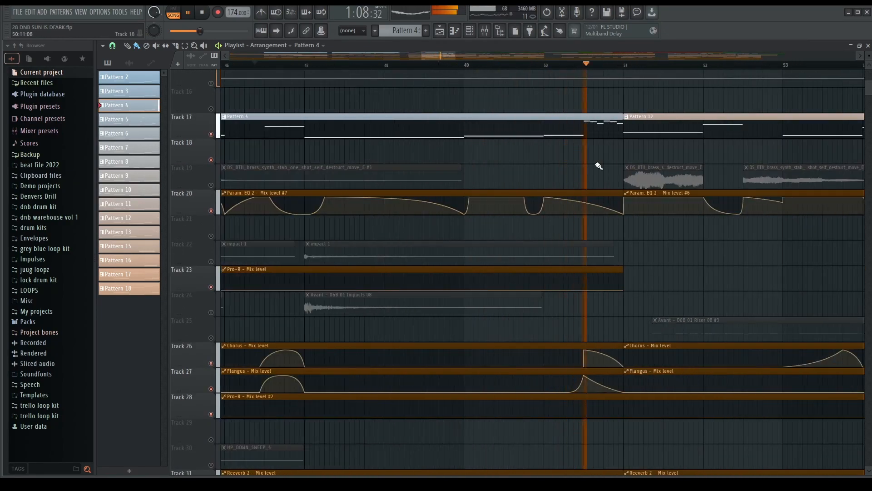
scroll(586, 175, down, 4)
scroll(637, 198, up, 2)
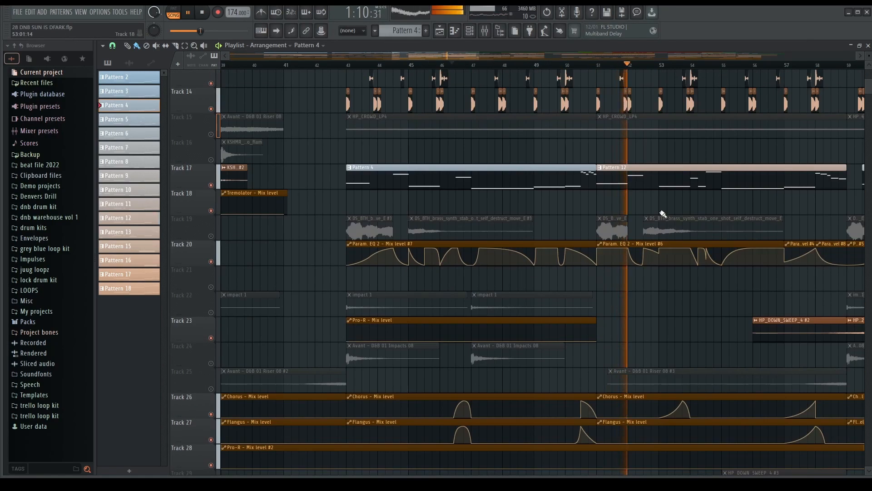
Step: Play on and examine the Param. EQ 2 mix level automation on Track 20 under the Pattern 12 and Pattern 7 clips
scroll(662, 214, up, 4)
scroll(600, 199, up, 3)
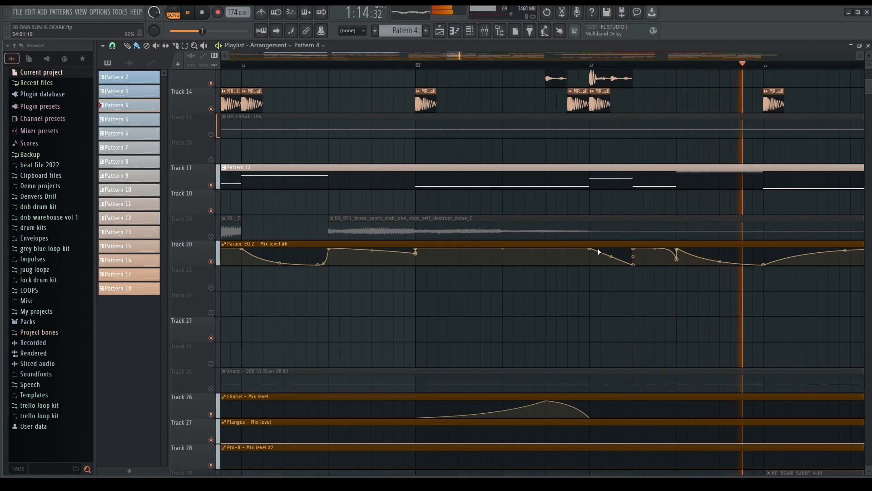
scroll(636, 254, down, 5)
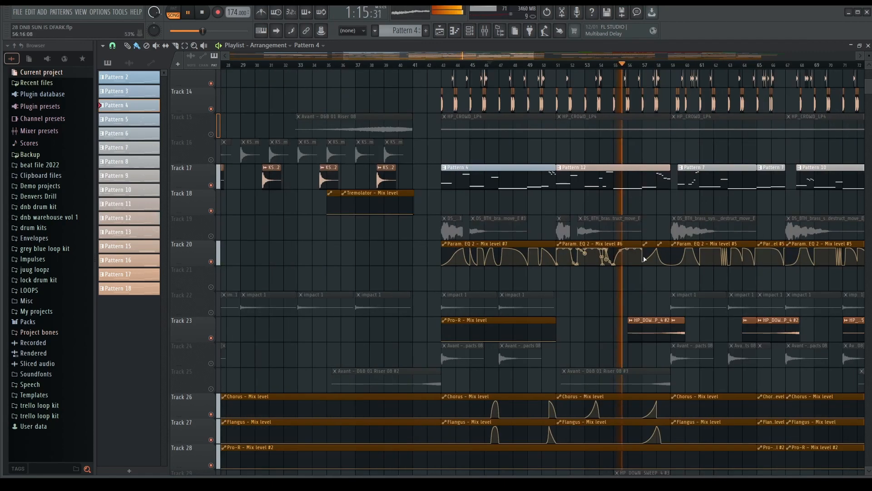
key(space)
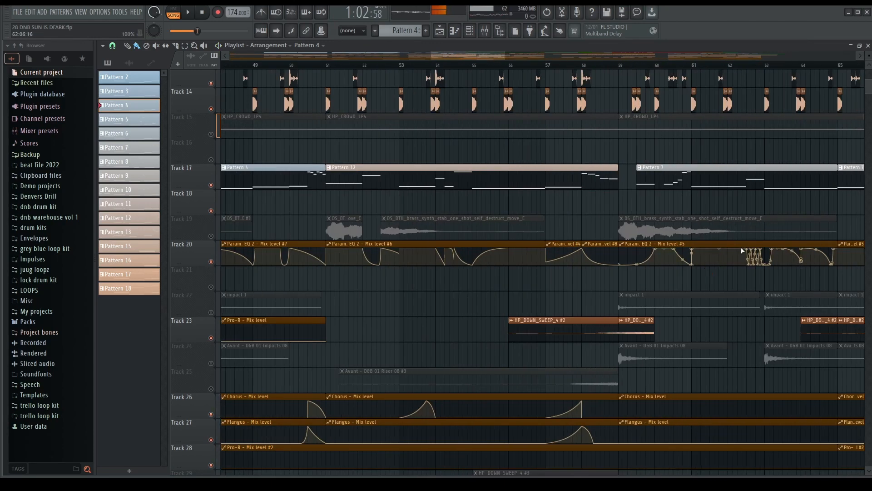
key(space)
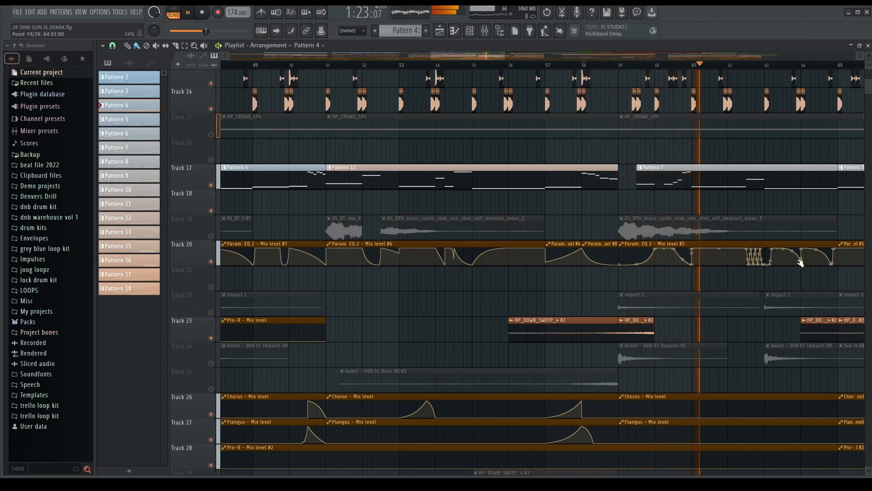
scroll(791, 263, down, 5)
key(space)
Step: Unmute Track 19 with the brass synth stab and check the settings of its first clip in the drop
scroll(780, 259, up, 2)
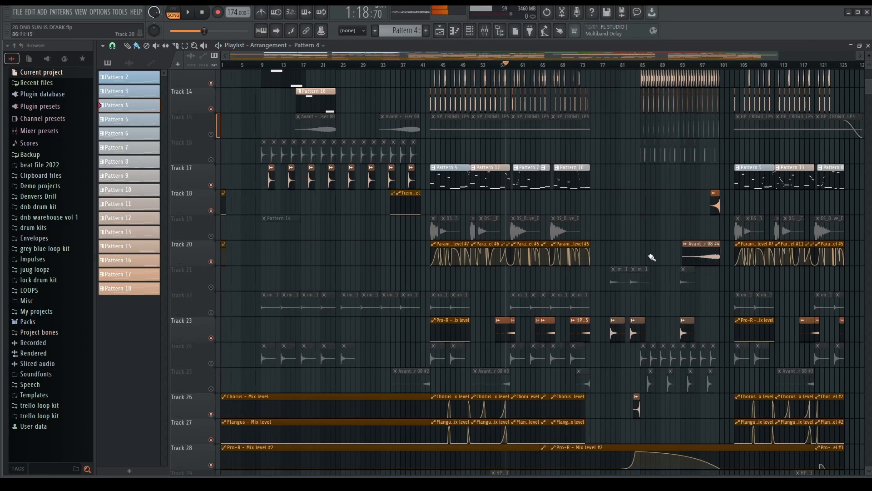
scroll(652, 253, up, 2)
scroll(412, 262, up, 4)
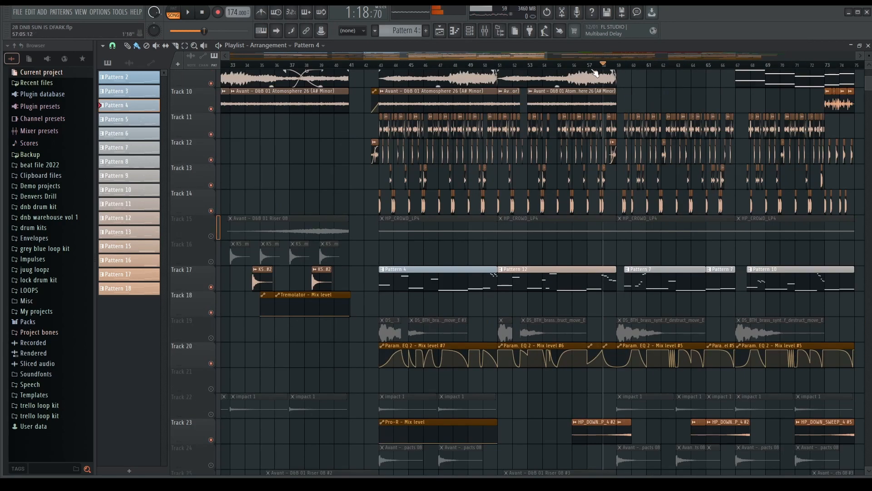
click(211, 338)
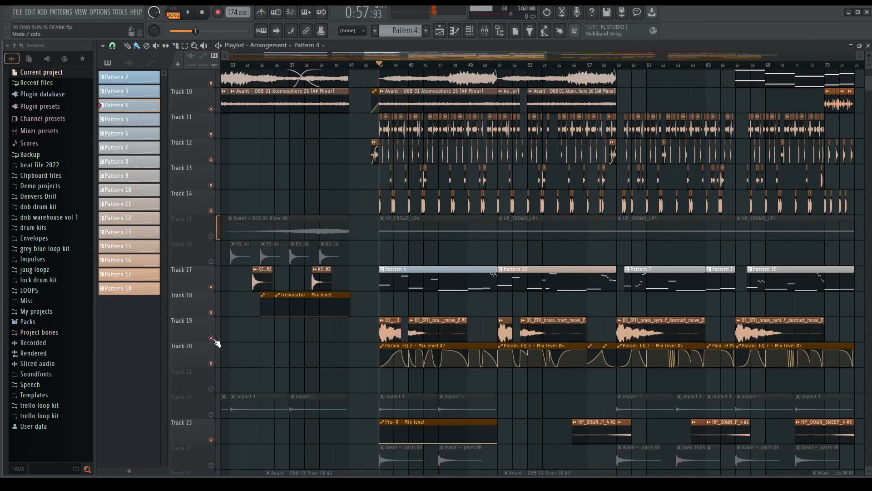
double_click(380, 334)
key(Escape)
Step: Play the drop, solo the brass stab on Track 19 for comparison, and turn all playlist tracks back on
scroll(388, 337, up, 3)
key(space)
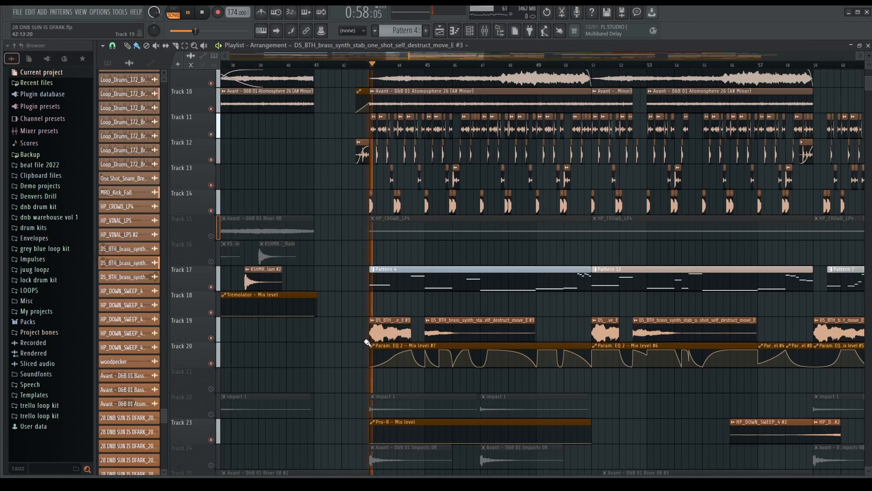
right_click(212, 338)
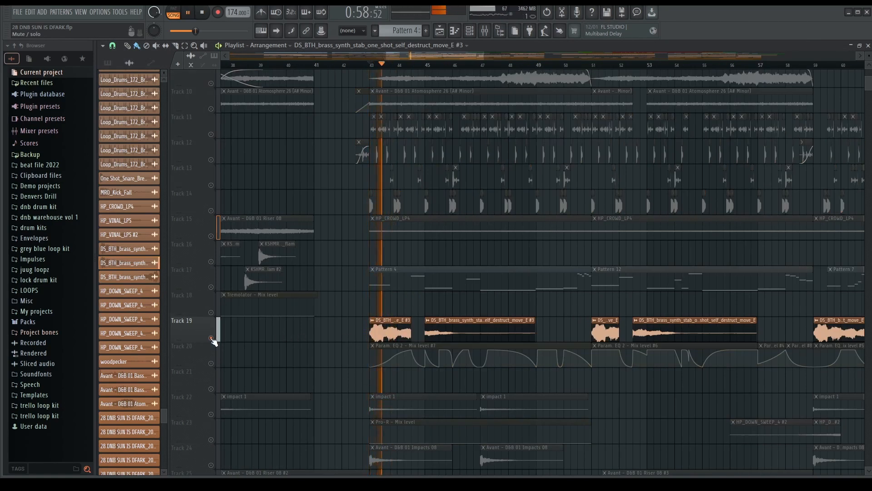
right_click(212, 338)
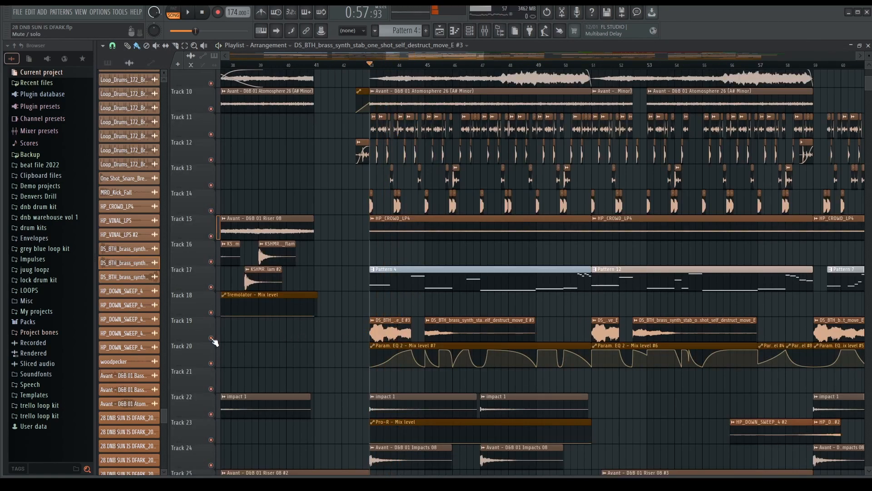
right_click(211, 313)
click(212, 338)
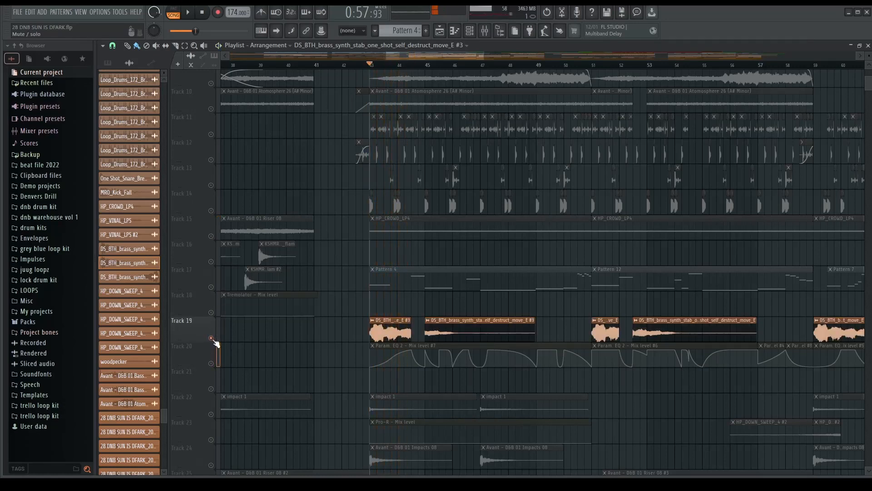
right_click(211, 338)
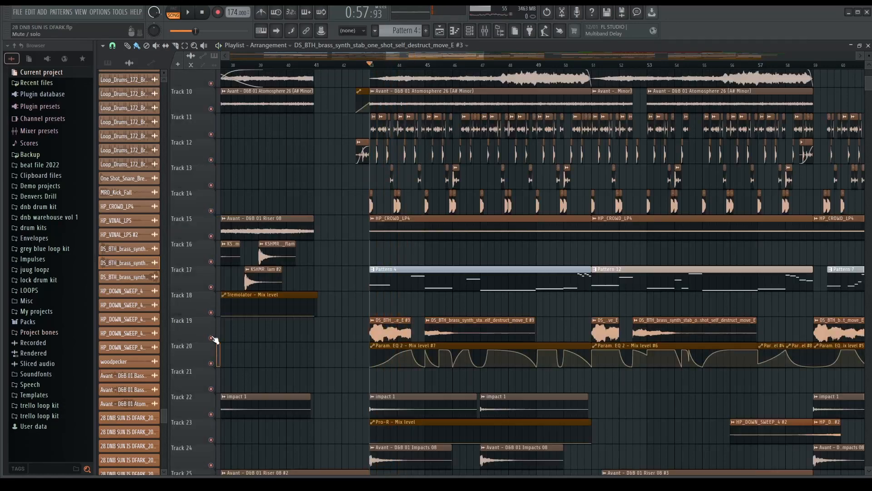
Step: Inspect the Fruity parametric EQ 2 on the brass stab's fog horn mixer insert and close the open windows
double_click(397, 324)
key(F9)
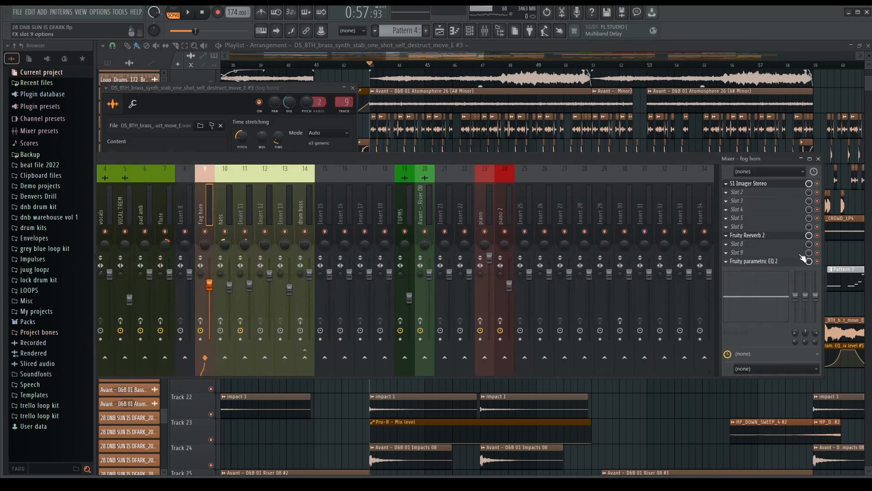
click(753, 263)
click(753, 263)
click(753, 262)
click(753, 263)
click(428, 45)
Step: Play the start of the drop from bar 43 briefly with all tracks on and the mixer closed
key(space)
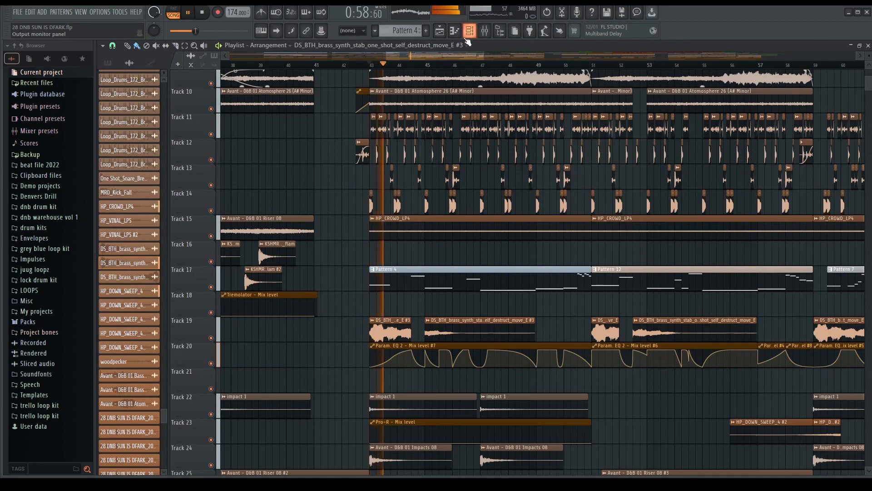
click(485, 31)
right_click(340, 135)
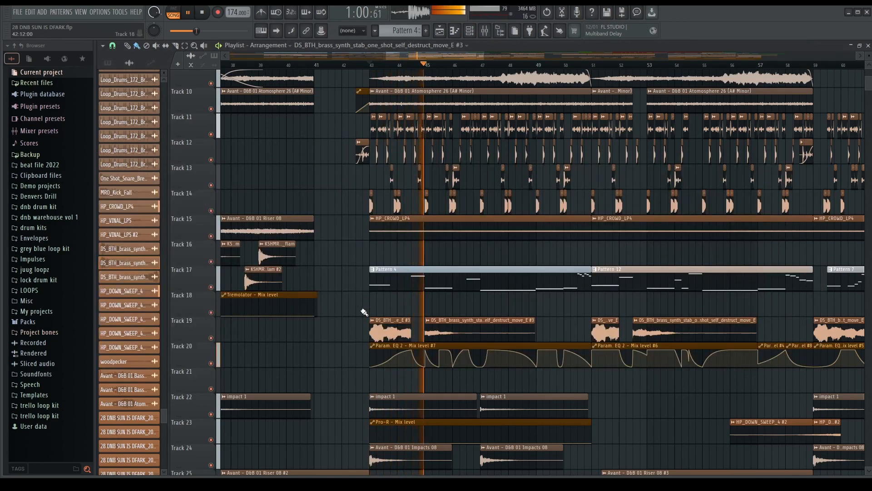
scroll(364, 312, up, 3)
click(486, 31)
key(space)
right_click(334, 145)
scroll(345, 335, down, 3)
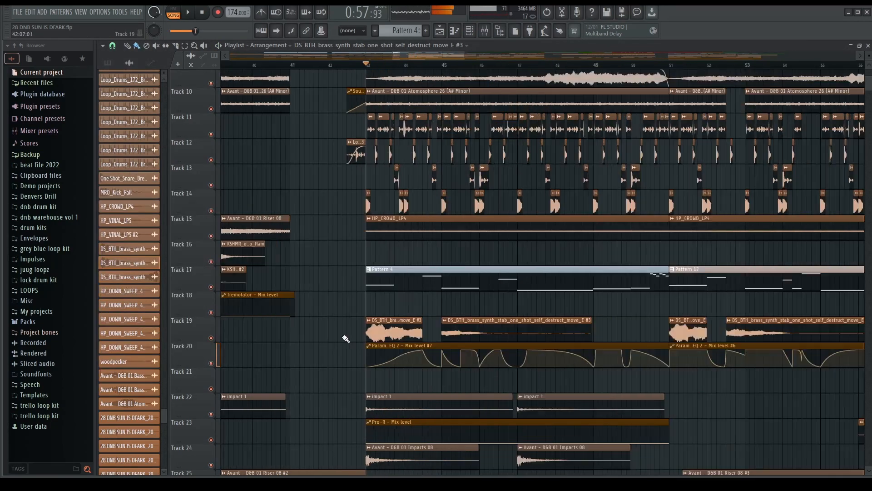
Step: Inspect the audio clip settings of the brass stab at bar 43 on Track 19 and close them
scroll(377, 353, down, 2)
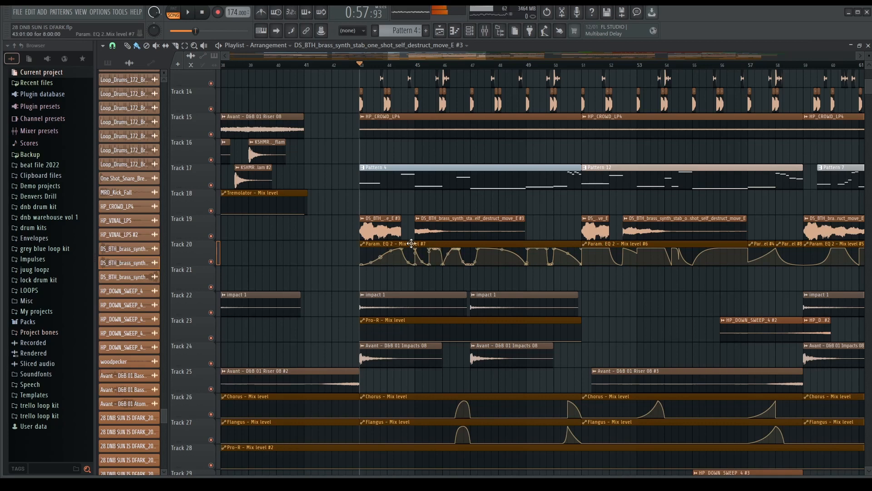
click(362, 220)
click(381, 261)
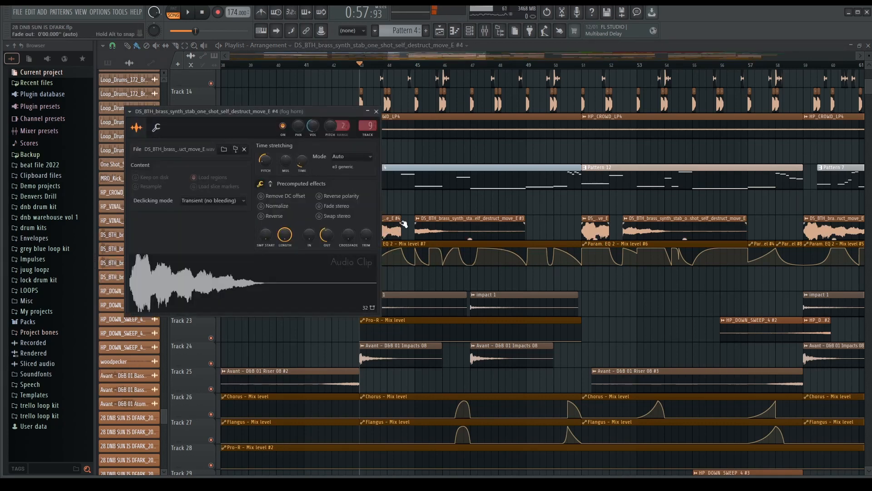
right_click(409, 225)
scroll(453, 228, down, 5)
scroll(432, 221, up, 6)
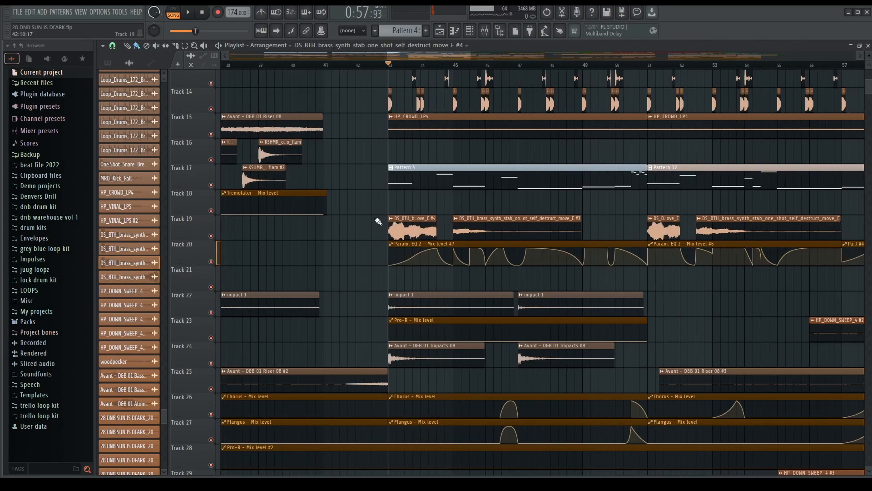
Step: Play the full drop from bar 43 and examine its layers from the vocals and drums down to the impacts and risers
key(space)
scroll(390, 278, down, 3)
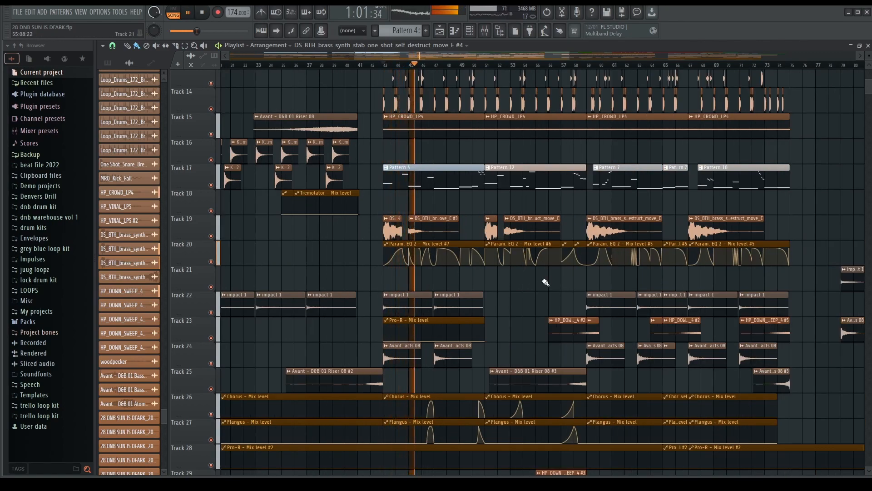
scroll(522, 284, up, 3)
scroll(487, 290, up, 3)
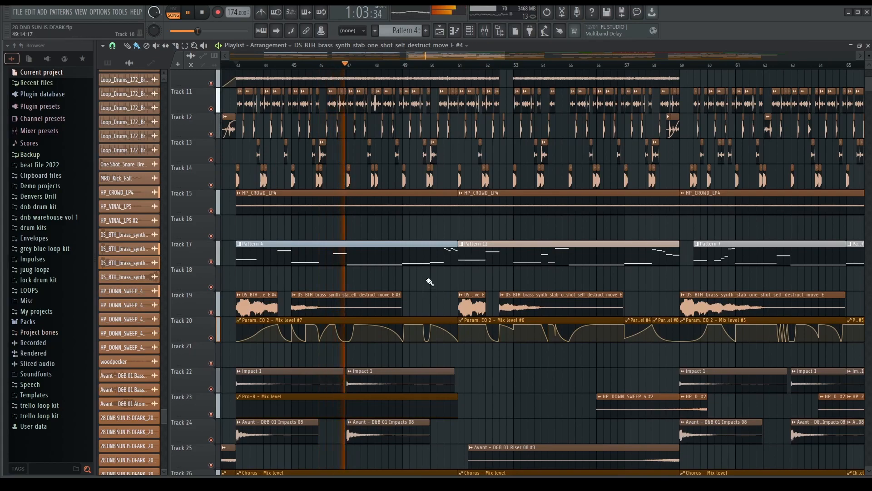
scroll(429, 282, up, 9)
scroll(416, 322, down, 4)
scroll(415, 318, down, 11)
scroll(411, 318, up, 3)
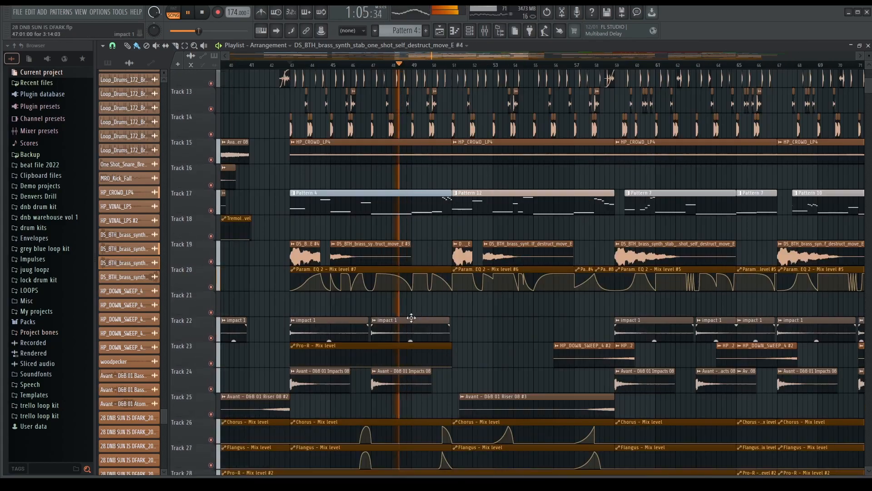
scroll(396, 291, up, 12)
scroll(295, 235, up, 3)
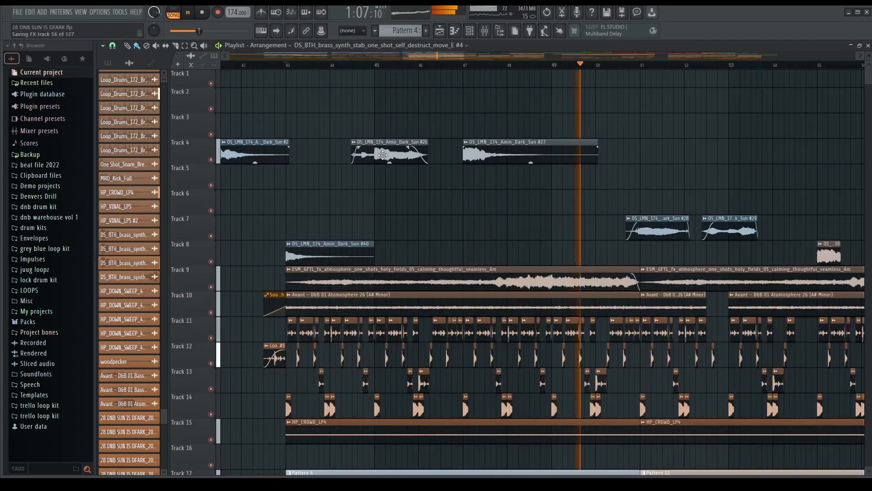
Step: Stop playback and inspect the clip settings of the Dark_Sun vocal chops #26 and #27 on Track 4
key(space)
double_click(393, 148)
key(Escape)
double_click(463, 139)
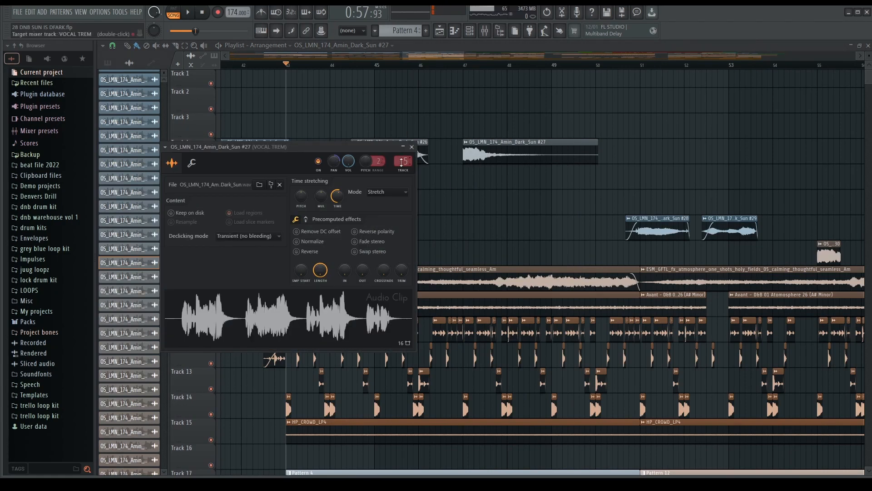
key(Escape)
Step: Play the drop from around bar 57 and examine the pad, vocal chops, atmospheres and drum layers leading into bar 59
scroll(439, 163, down, 4)
scroll(576, 203, up, 2)
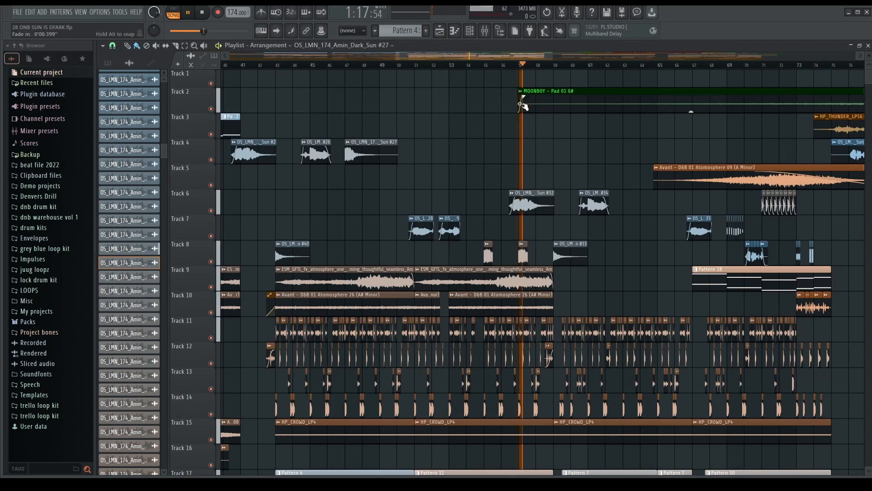
scroll(525, 107, down, 4)
scroll(590, 119, up, 2)
scroll(327, 202, down, 3)
scroll(330, 200, up, 4)
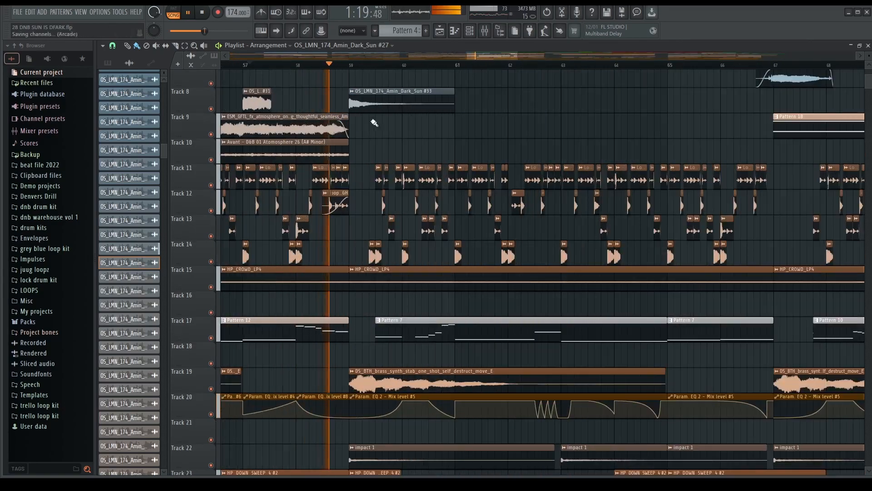
scroll(347, 159, up, 4)
scroll(362, 159, down, 8)
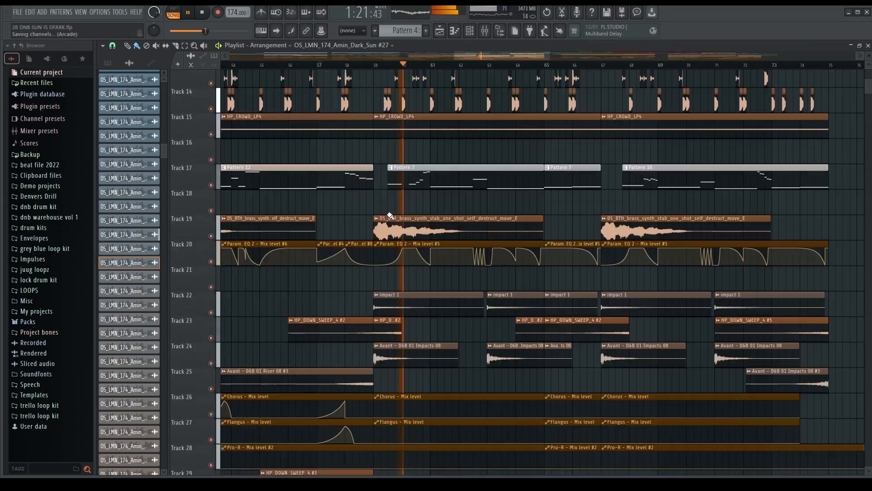
Step: Examine the drop's second half from bar 59, comparing the vocal and drum tracks with the bass, impacts and down sweeps
scroll(391, 214, up, 5)
scroll(397, 186, down, 3)
scroll(413, 187, up, 4)
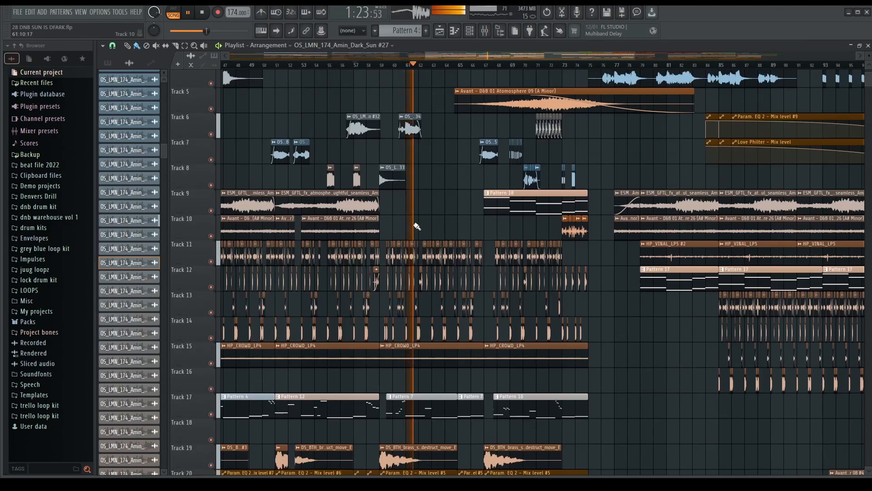
scroll(416, 226, down, 5)
scroll(409, 318, down, 4)
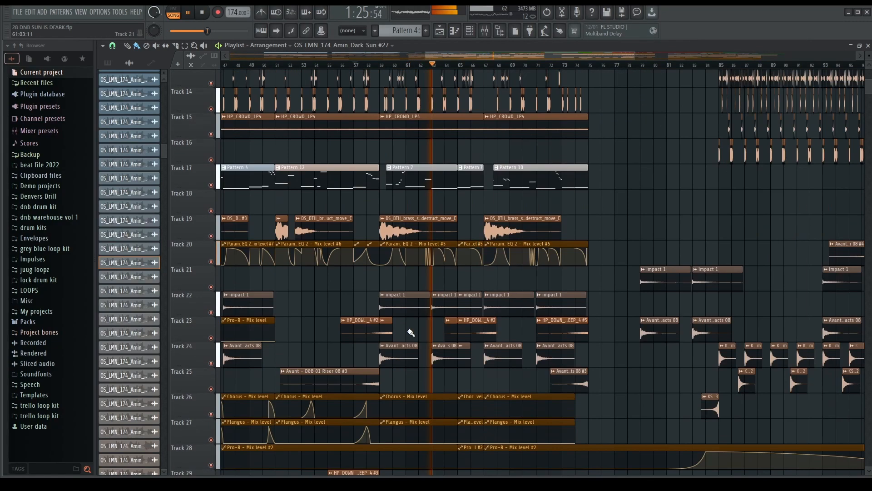
scroll(416, 372, down, 5)
scroll(462, 350, up, 14)
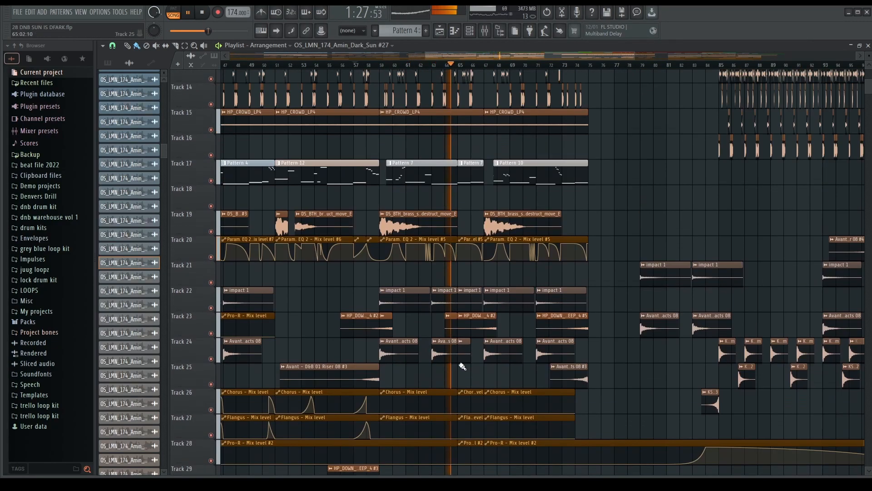
Step: Replay the drop's second half and examine its atmosphere, vocal chop and drum layers between bars 59 and 75
ctrl+scroll(510, 335, up, 5)
key(space)
ctrl+scroll(518, 255, down, 1)
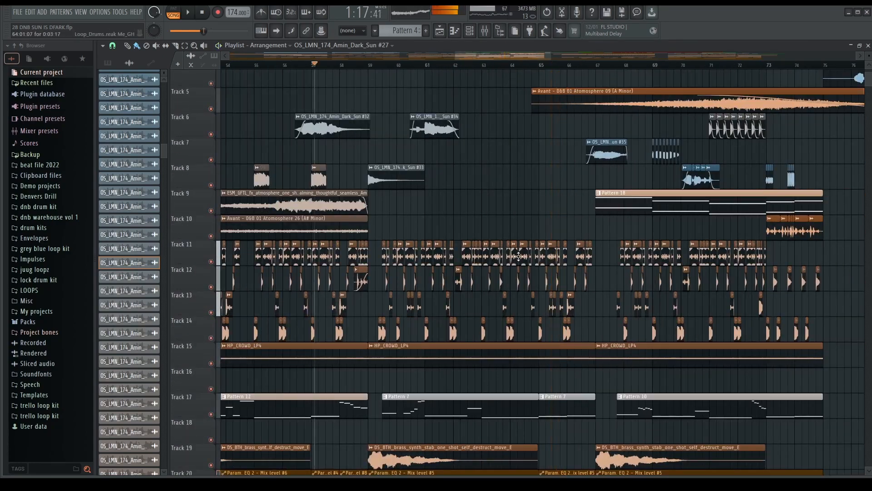
scroll(593, 291, up, 4)
ctrl+scroll(683, 282, down, 4)
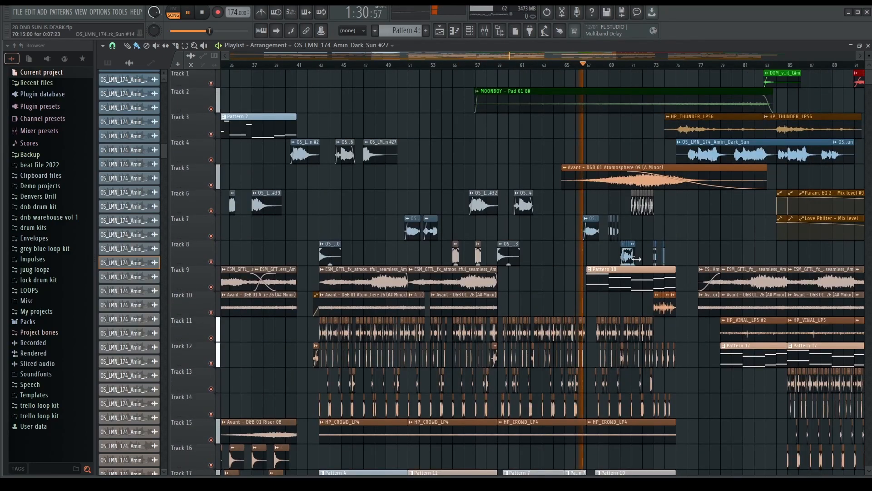
Step: Inspect the clip settings of Avant - D&B 01 Atomosphere 09 (A Minor) on Track 5 and its place beside Pattern 18
ctrl+scroll(637, 258, up, 3)
double_click(609, 186)
click(399, 134)
ctrl+scroll(523, 173, down, 4)
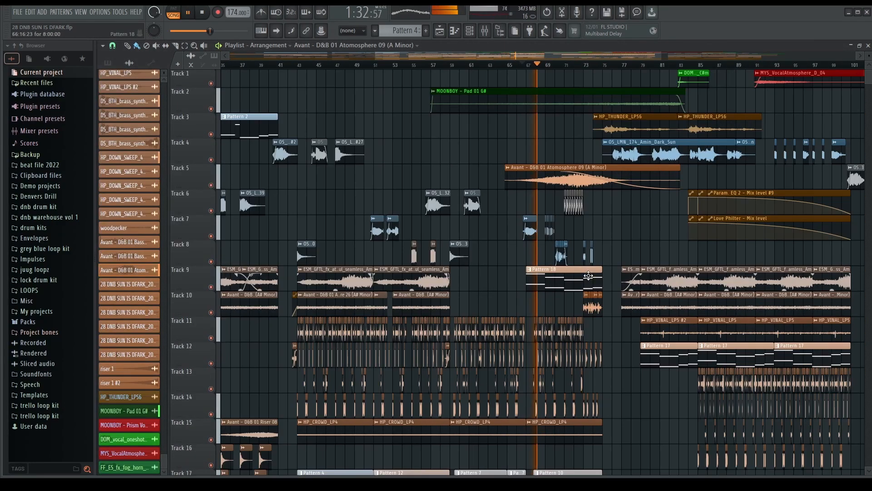
ctrl+scroll(589, 276, up, 3)
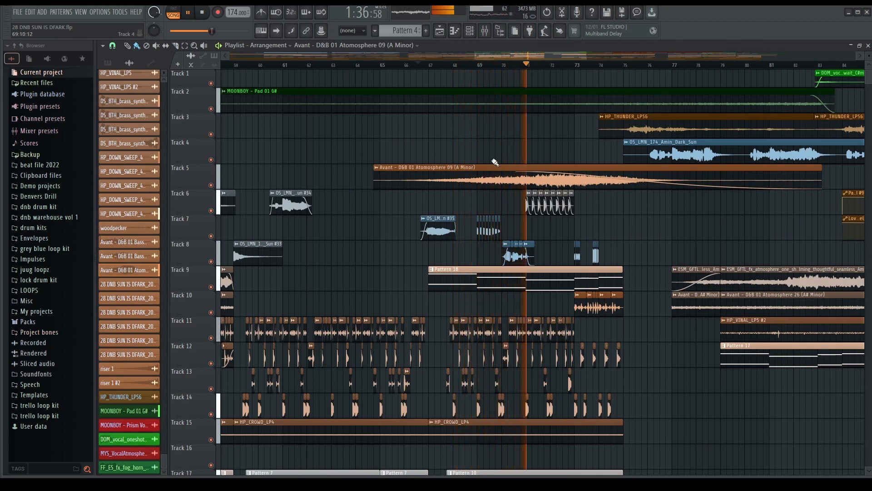
Step: Stop playback and inspect the clip settings of the Dark_Sun #9 vocal chop on Track 6 at bar 71
ctrl+scroll(537, 220, up, 5)
key(space)
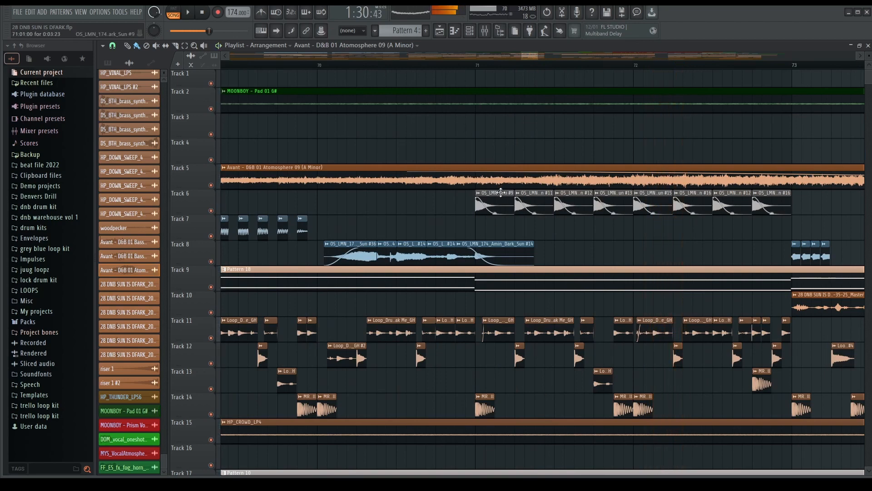
double_click(501, 193)
click(377, 111)
double_click(500, 195)
right_click(512, 146)
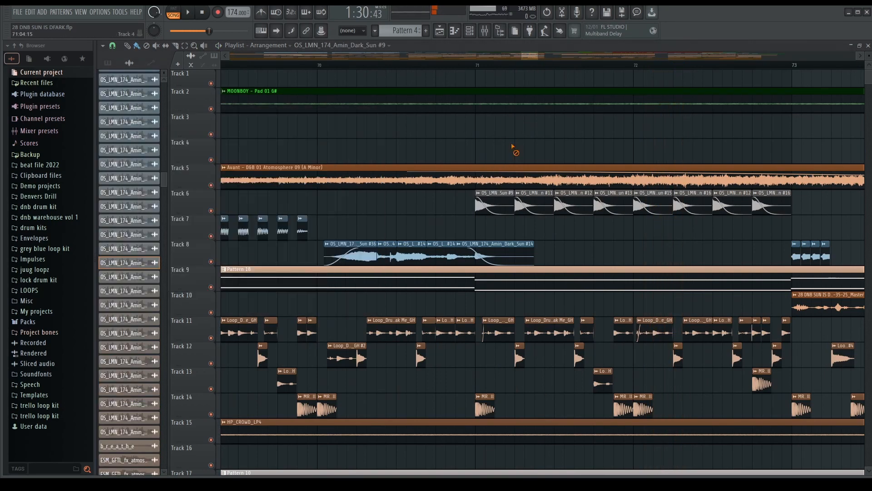
double_click(488, 199)
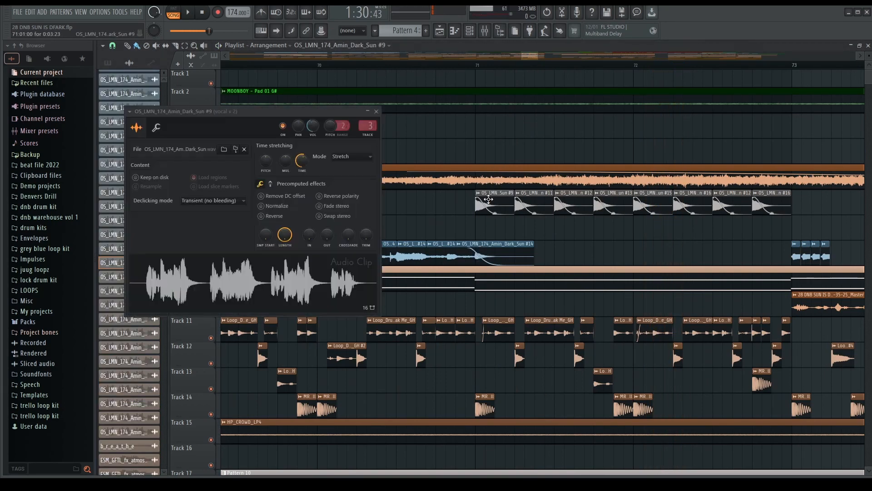
Step: Inspect the MicroShift effect on the vocal v 2 mixer insert
click(485, 30)
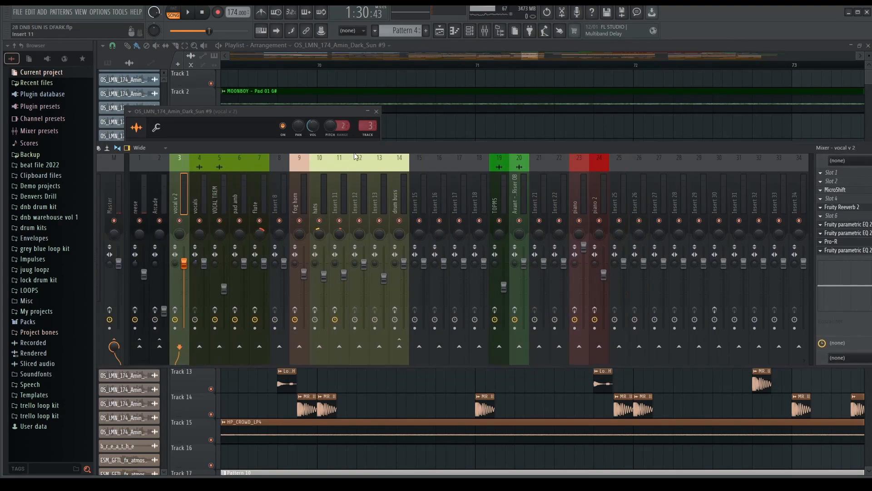
drag(396, 149, 264, 141)
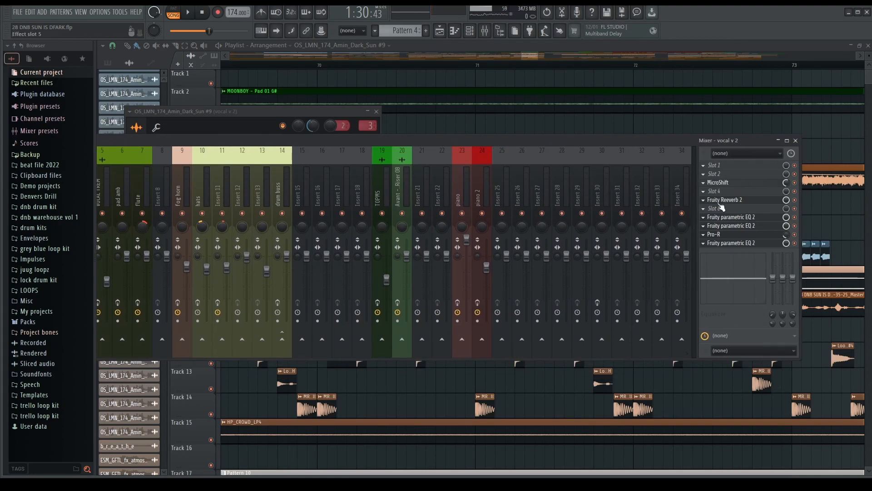
click(728, 184)
click(728, 184)
click(729, 183)
click(729, 183)
click(730, 183)
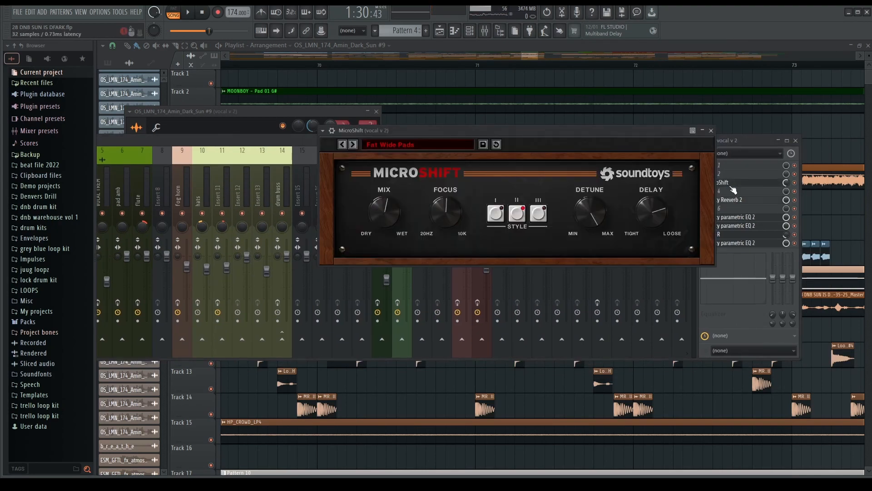
click(730, 183)
click(731, 184)
click(730, 185)
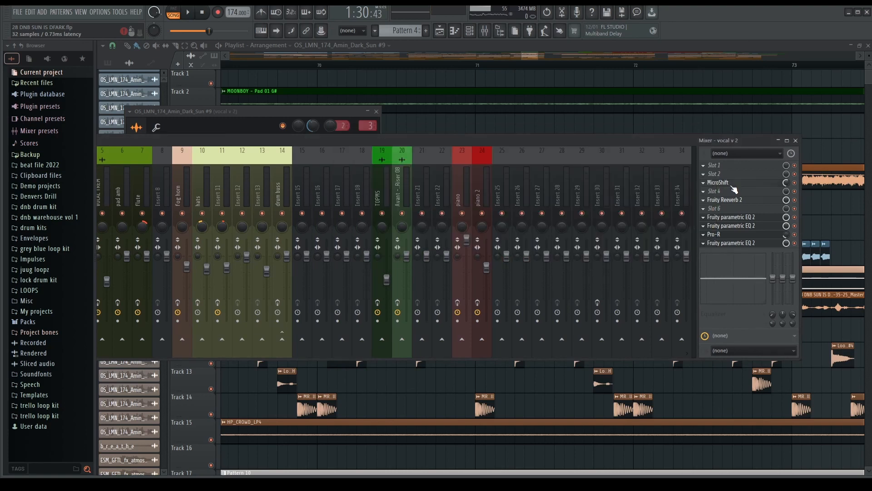
Step: Check the Fruity parametric EQ 2 and Fruity Reeverb 2 effects on the vocal v 2 insert, and close all plugin windows
click(724, 246)
click(725, 246)
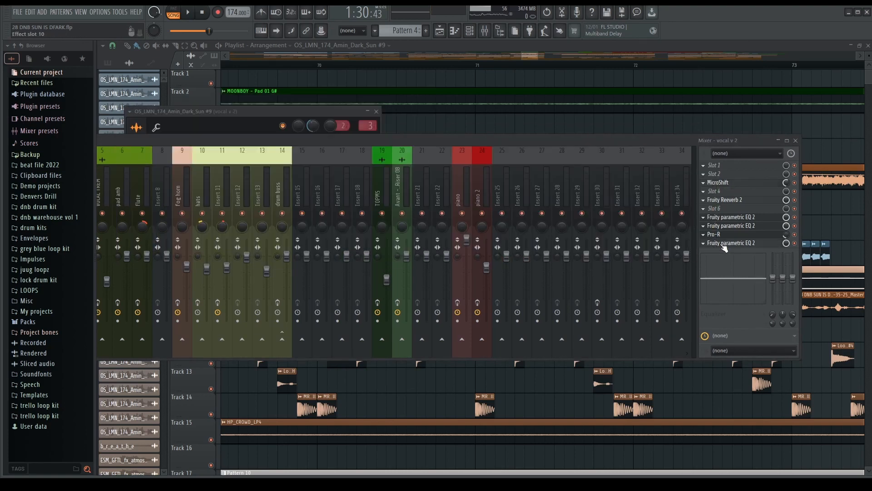
click(739, 220)
click(739, 220)
click(738, 202)
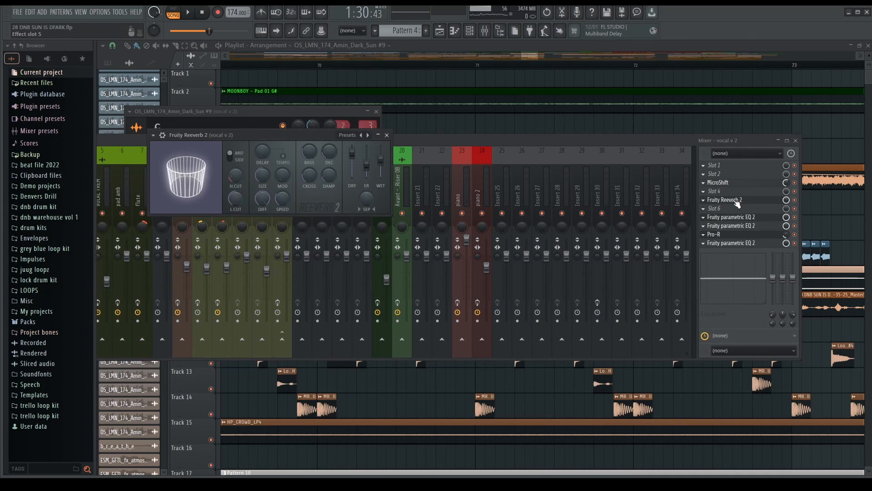
key(F12)
Step: Play from around bar 71 and examine the repeated vocal chops, the closing drum fill and the transition into the breakdown
scroll(541, 222, down, 3)
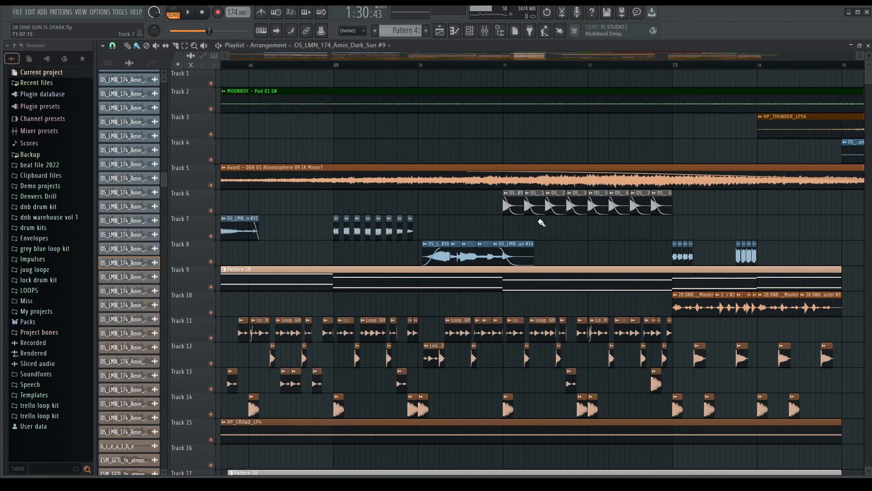
key(space)
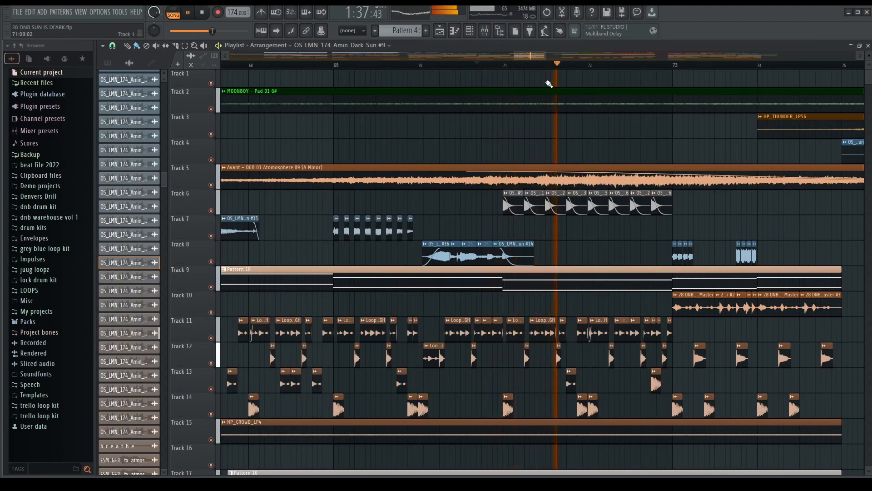
scroll(522, 227, down, 2)
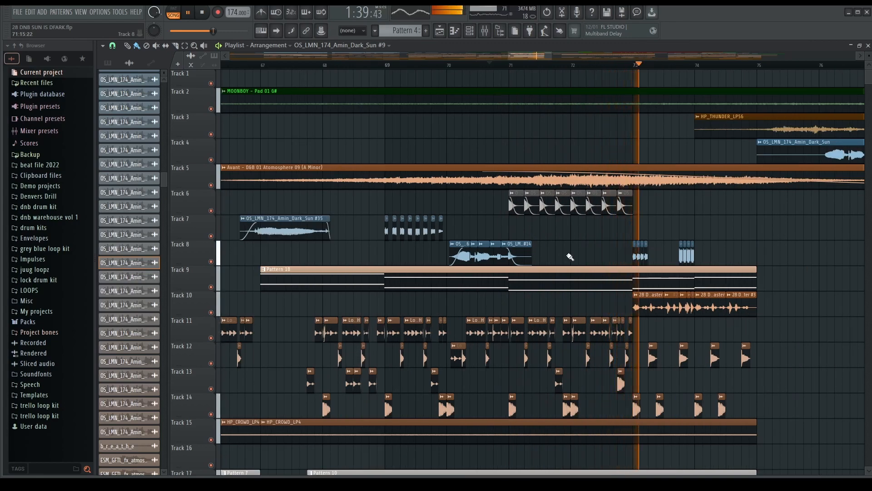
scroll(727, 255, down, 4)
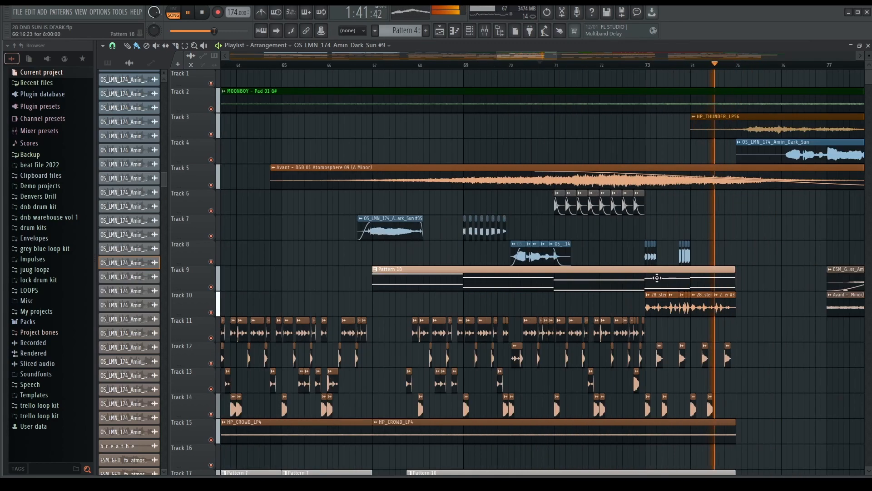
scroll(726, 247, down, 2)
scroll(714, 250, down, 3)
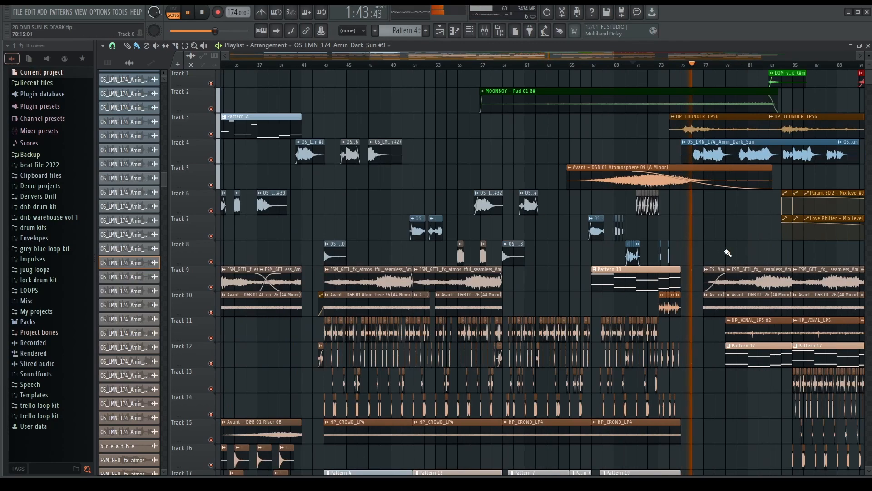
scroll(716, 255, up, 5)
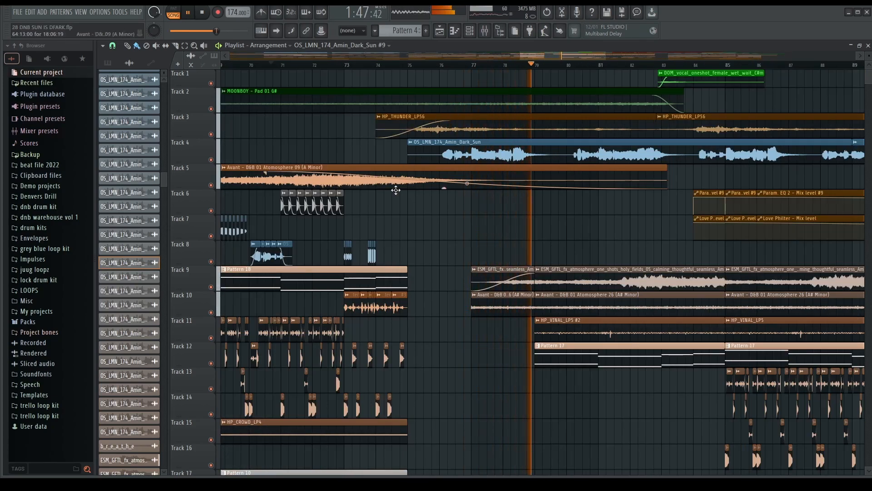
Step: Inspect the notes of Pattern 17 from Track 12 in the piano roll and return to the playlist
scroll(522, 239, down, 1)
scroll(522, 239, down, 2)
double_click(527, 307)
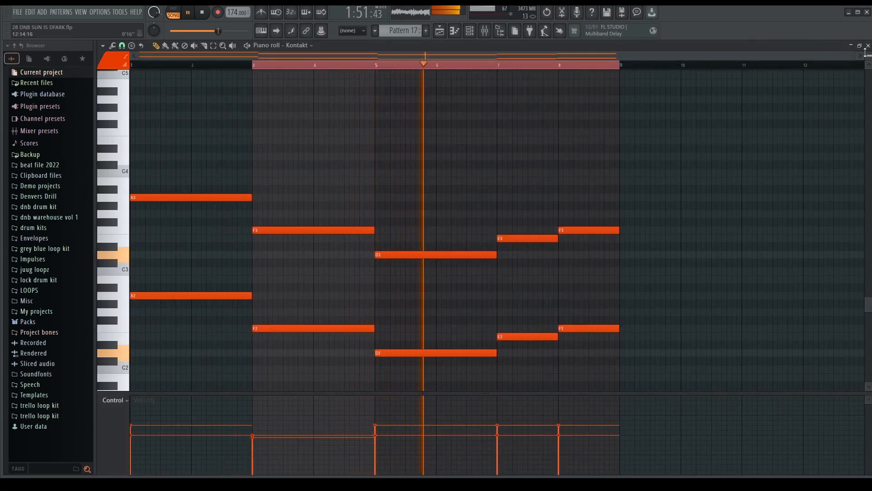
key(F5)
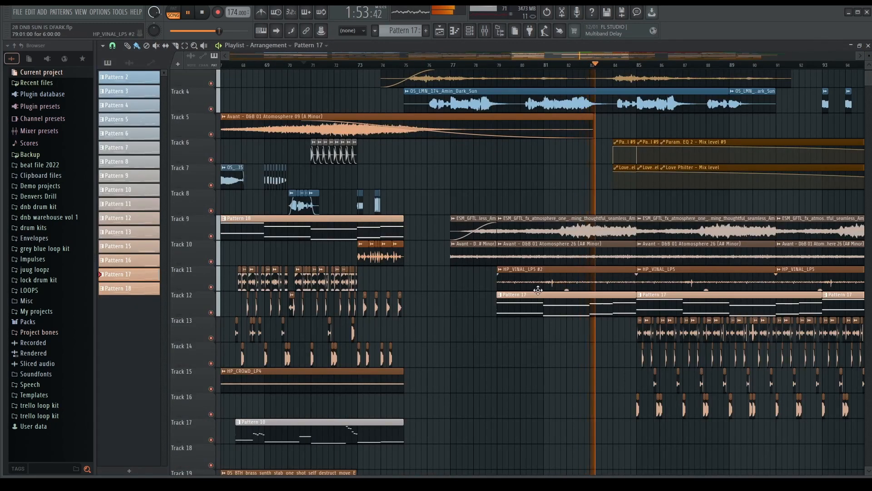
Step: Inspect The Grandeur piano loaded in the Kontakt channel that plays Pattern 17
key(F6)
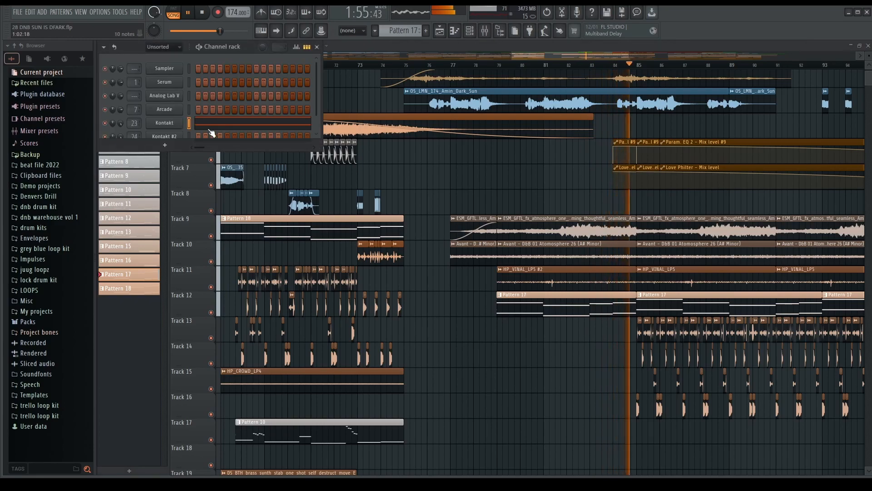
click(164, 123)
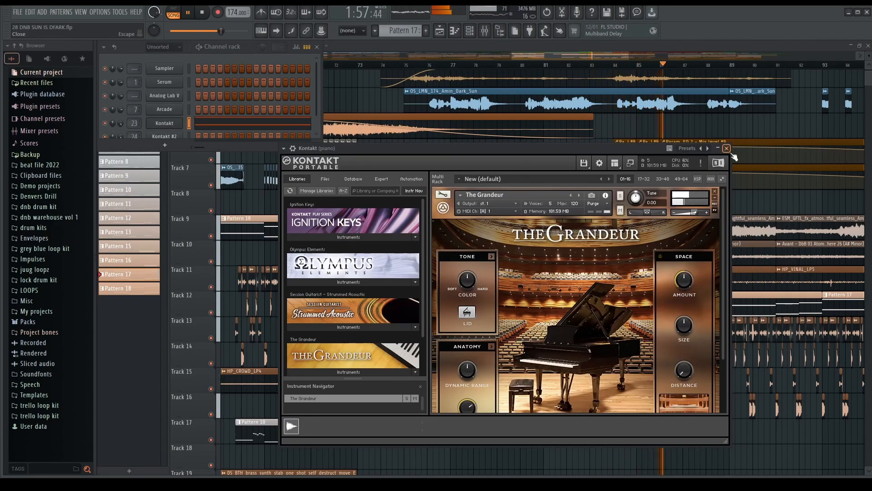
click(728, 149)
key(F6)
Step: Examine the breakdown's lower tracks from bar 79, from the drums and impacts down to the Pro-R and Reeverb 2 automation
scroll(606, 312, down, 6)
scroll(627, 318, down, 5)
scroll(622, 340, up, 6)
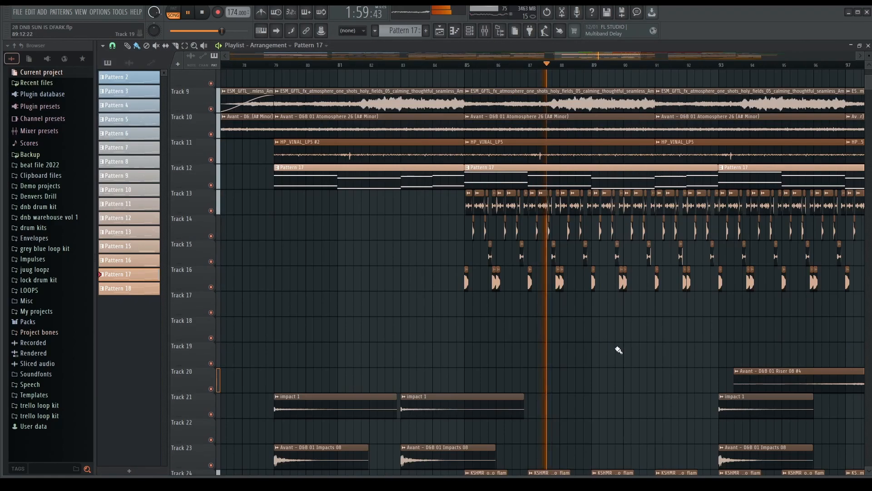
scroll(500, 297, down, 6)
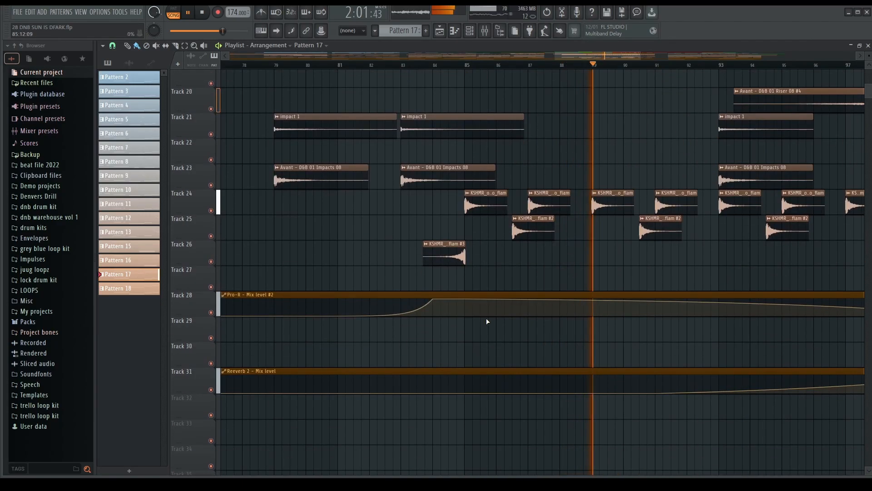
scroll(486, 319, down, 7)
scroll(483, 359, up, 10)
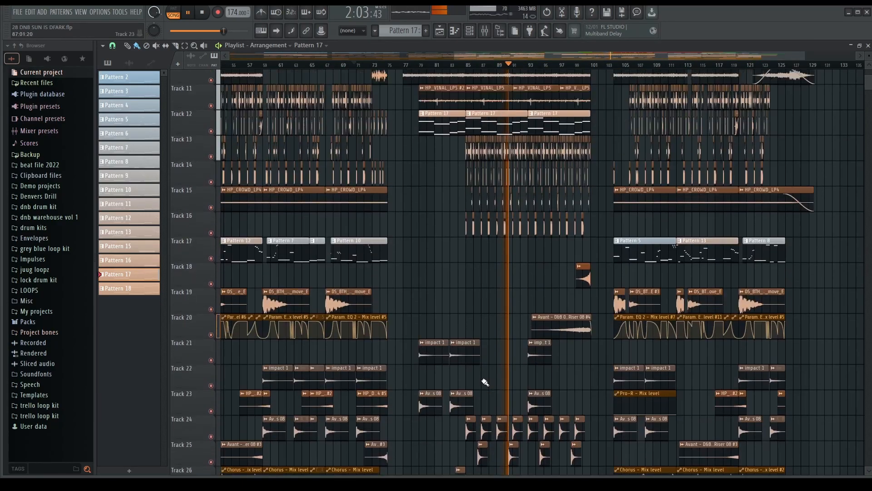
Step: Examine the breakdown's upper tracks from bar 81 to 101, including the vocals, thunder, and Param. EQ 2 and Love Philter automation
scroll(473, 273, up, 6)
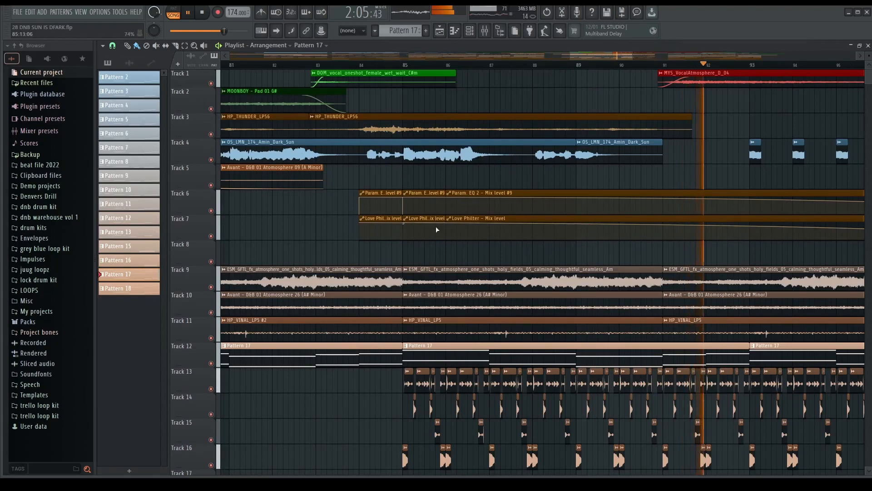
scroll(464, 227, down, 3)
scroll(483, 258, up, 3)
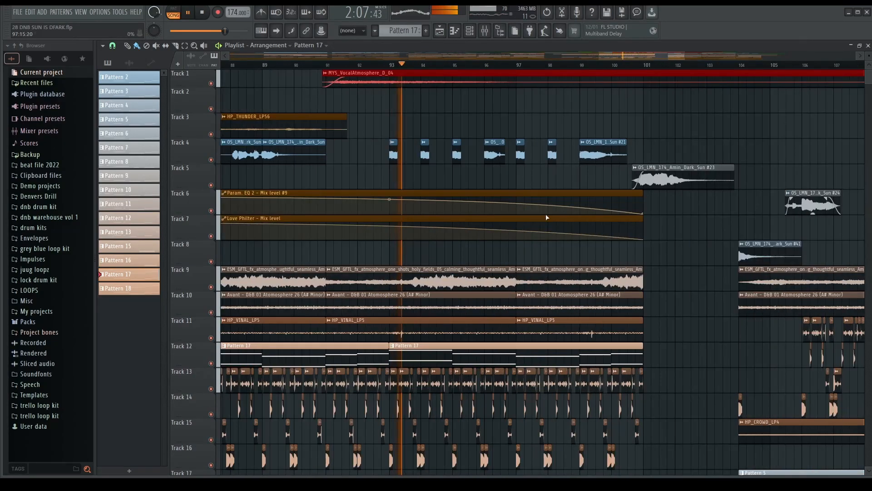
scroll(424, 179, down, 4)
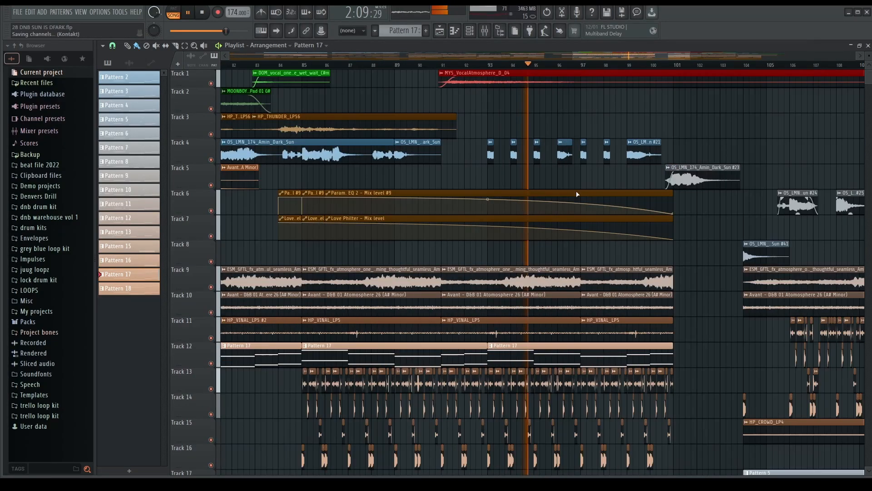
scroll(574, 234, up, 4)
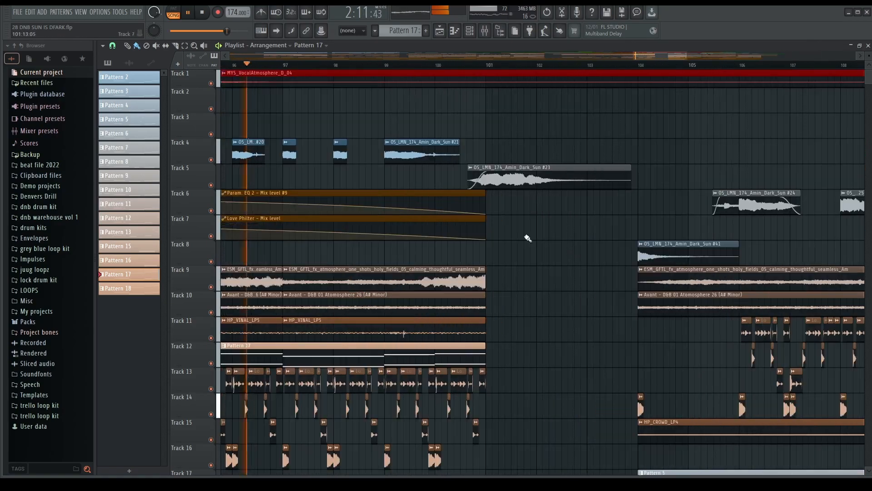
Step: Examine the end of the breakdown, comparing its risers and impacts with the Dark_Sun #23 vocal bridging bars 101 to 104
scroll(528, 264, down, 4)
scroll(529, 268, down, 5)
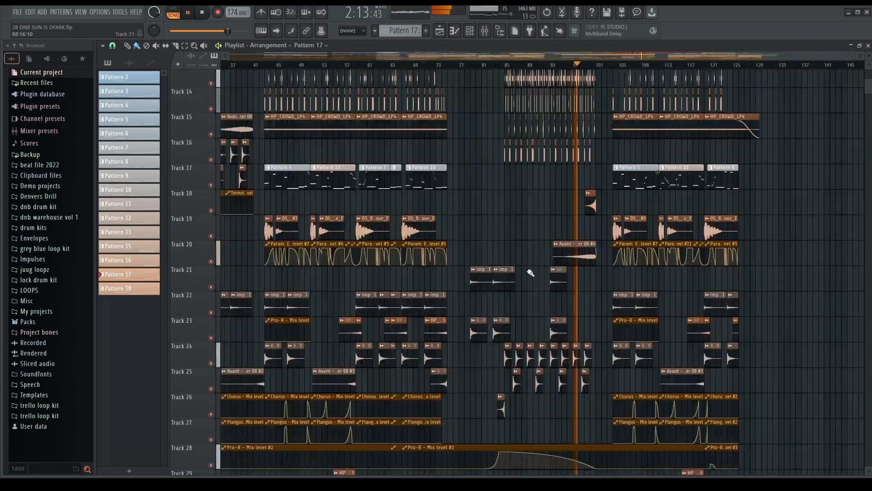
scroll(621, 274, up, 6)
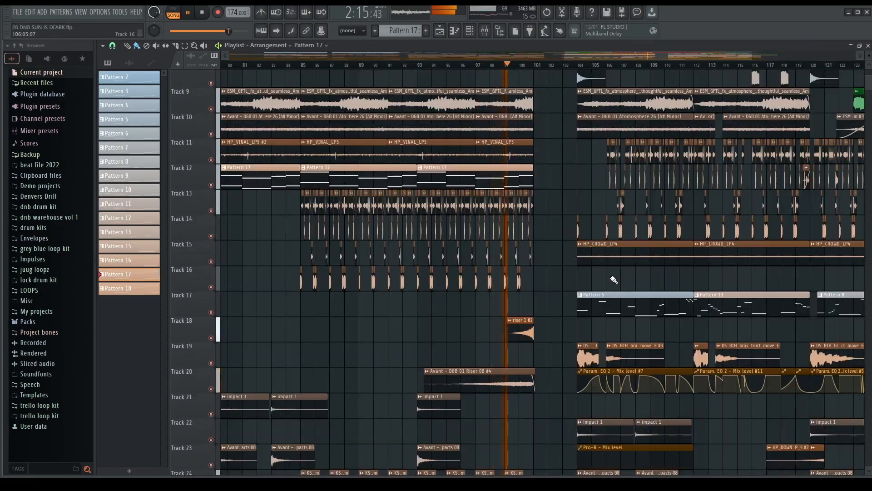
scroll(603, 256, up, 4)
scroll(561, 286, up, 3)
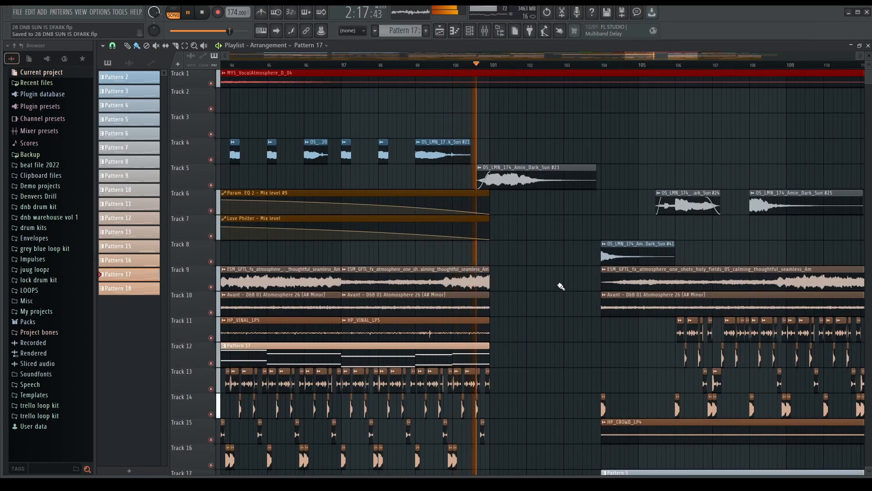
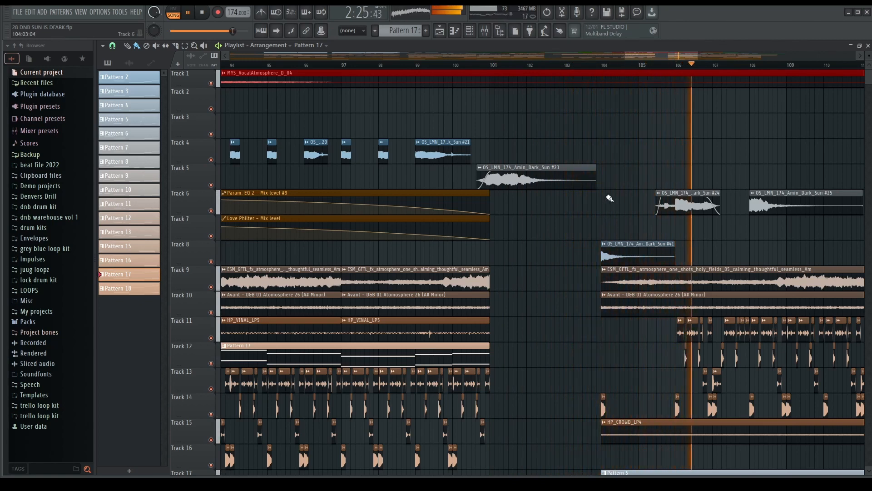
Step: Follow the second drop during playback from bar 106 to 115, comparing Pattern 5 and Pattern 13 on Track 17 with the surrounding layers
scroll(610, 198, down, 5)
ctrl+scroll(580, 286, down, 3)
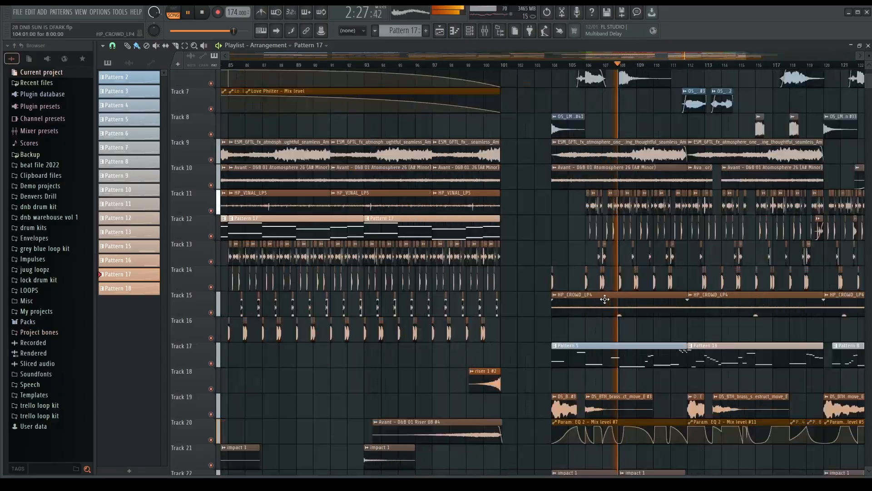
ctrl+scroll(656, 325, down, 6)
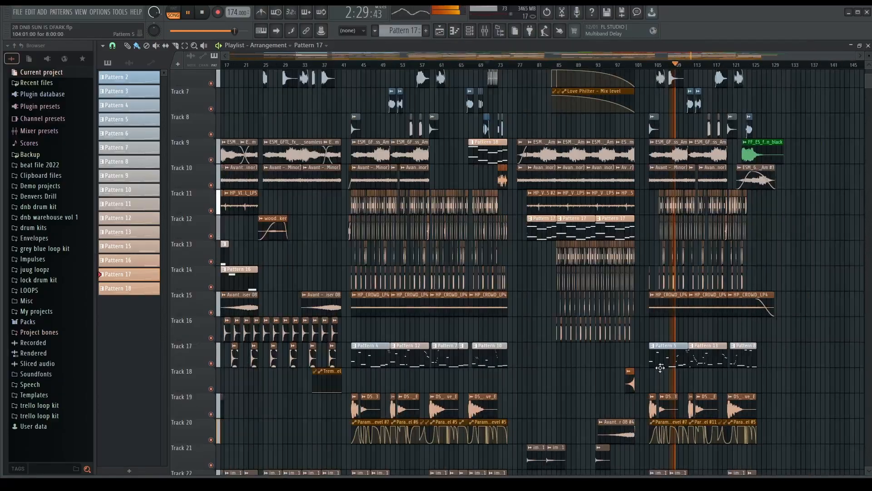
ctrl+scroll(660, 367, up, 5)
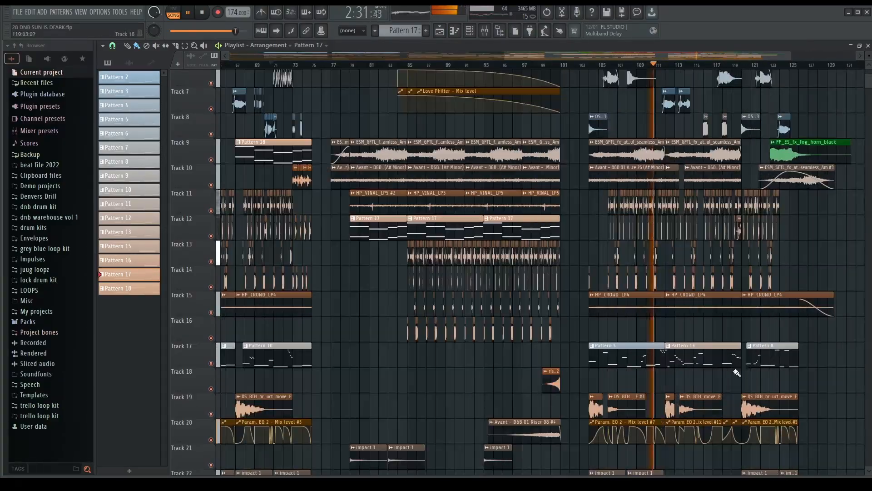
ctrl+scroll(736, 373, up, 3)
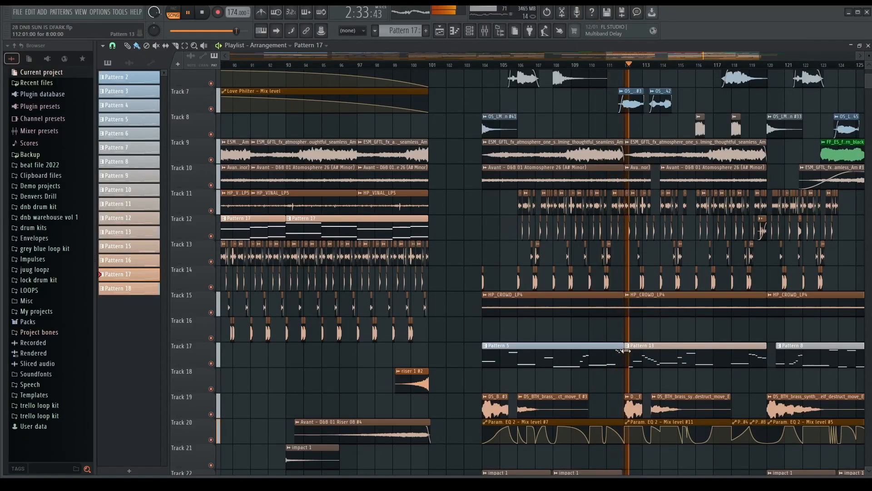
ctrl+scroll(640, 373, down, 2)
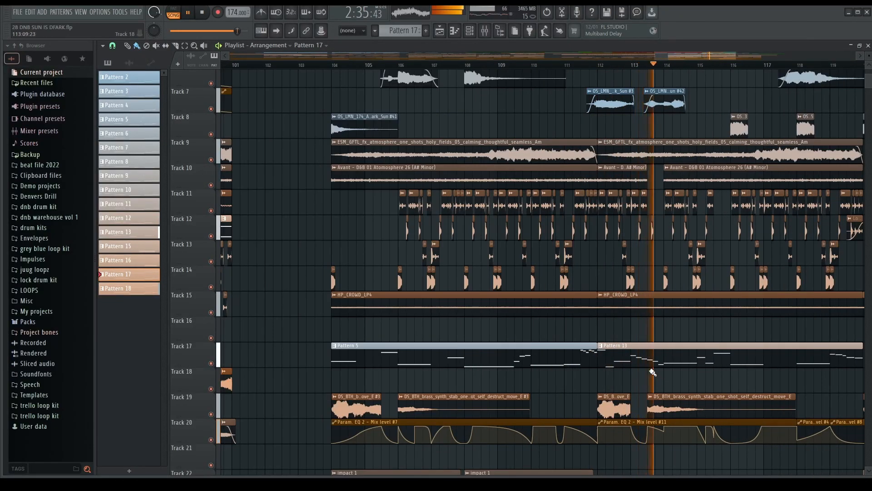
ctrl+scroll(653, 365, down, 4)
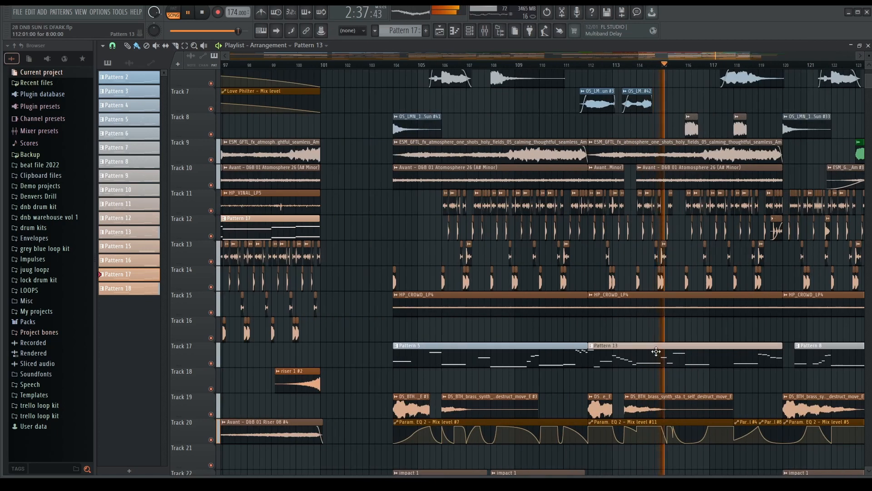
Step: Stop playback and examine the Serum bass notes of Pattern 13 in the piano roll
double_click(669, 364)
key(space)
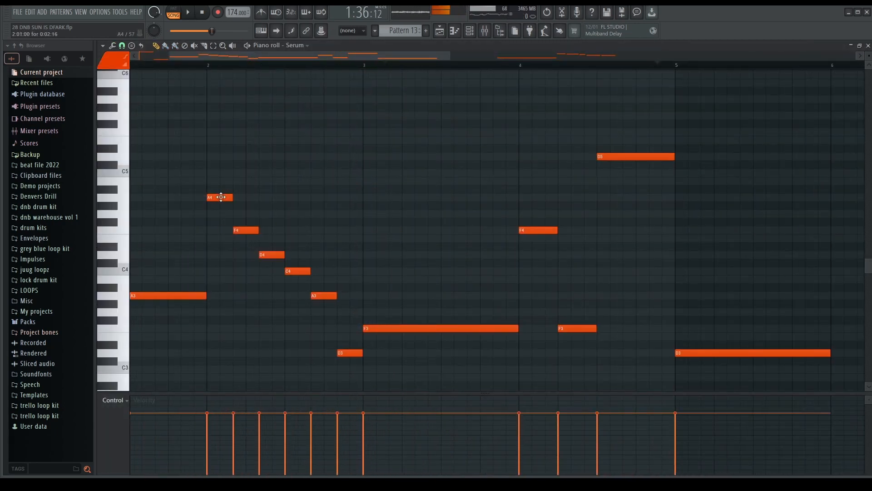
scroll(257, 245, down, 3)
scroll(191, 114, down, 3)
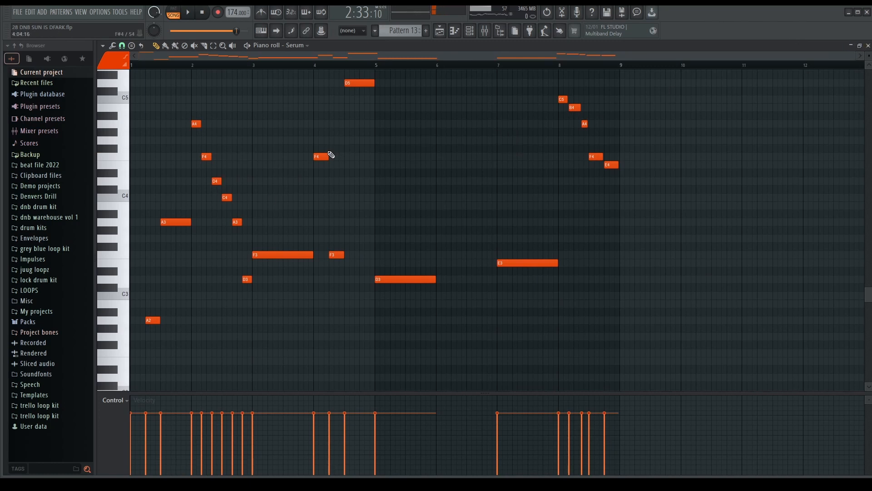
scroll(332, 155, up, 4)
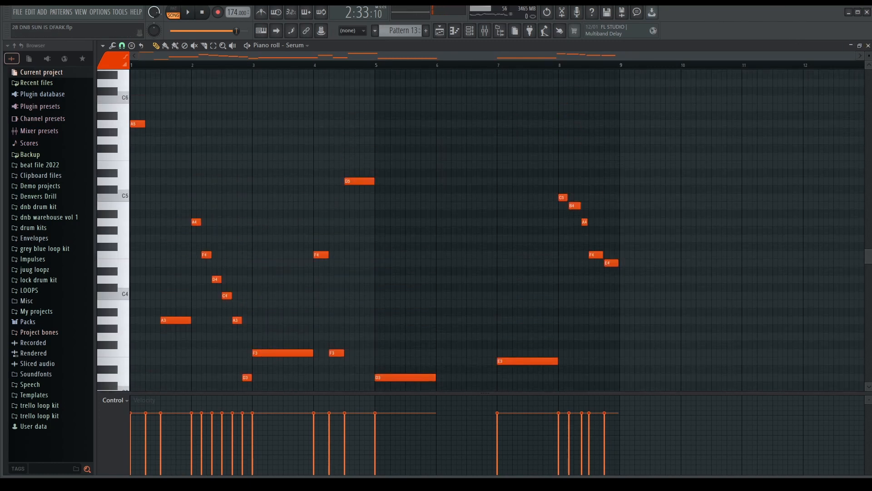
click(868, 46)
Step: Inspect the HP_CROWD_LP4 clip's sample settings and its placement on Track 15 across the second drop
scroll(664, 199, down, 3)
scroll(701, 357, down, 1)
double_click(567, 309)
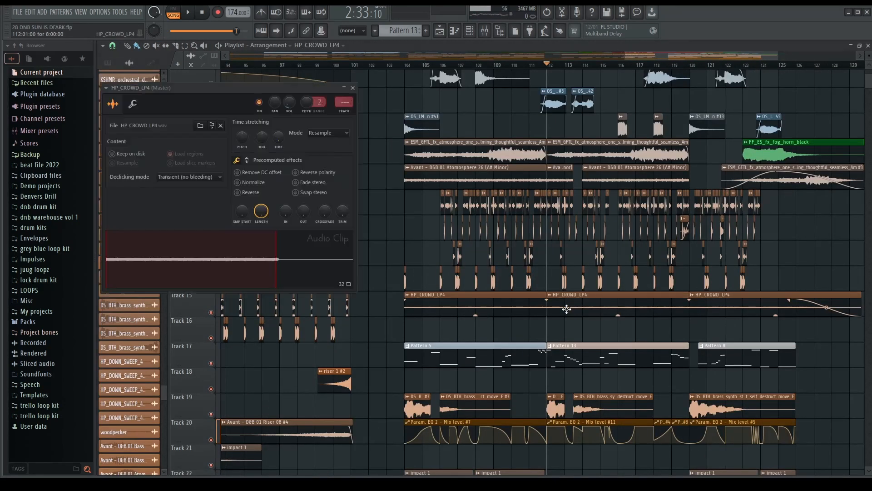
key(Escape)
scroll(567, 312, down, 3)
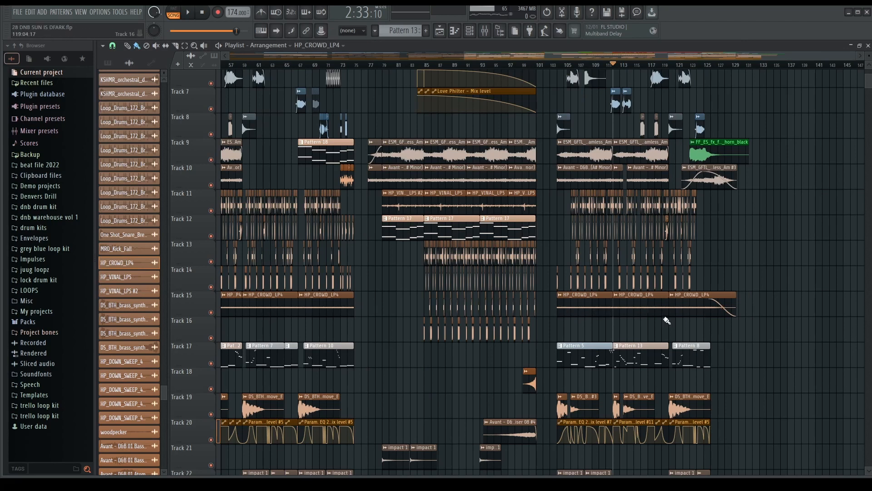
scroll(667, 320, up, 3)
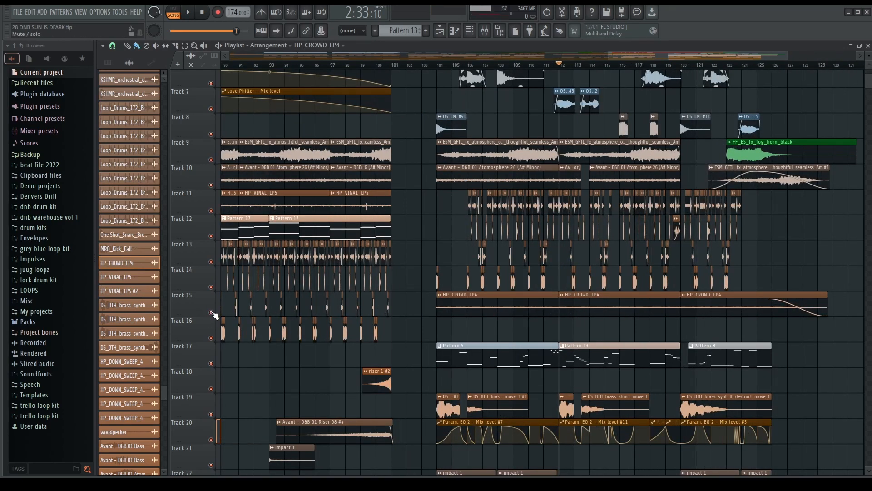
Step: Mute the tracks around Track 15, including 9 to 14 and 17 to 19, and play the HP_CROWD_LP4 layer from bar 112
drag(211, 287, 210, 154)
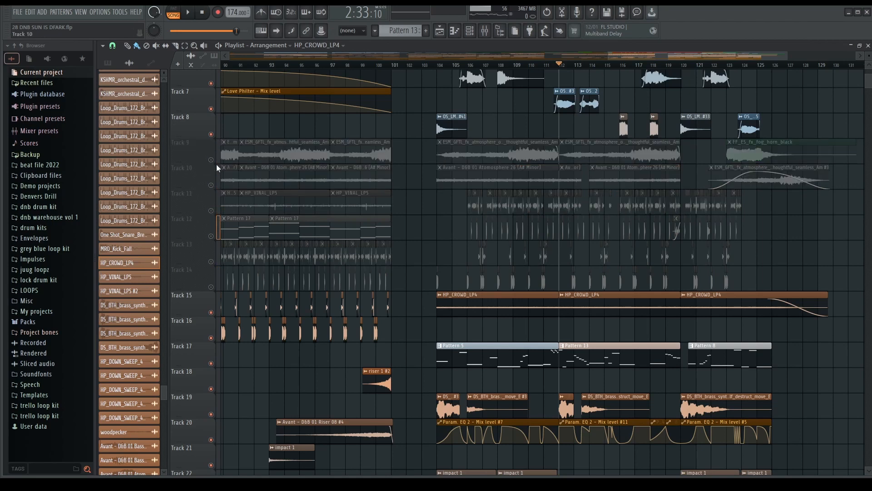
scroll(250, 328, down, 2)
drag(211, 312, 213, 362)
key(space)
click(212, 365)
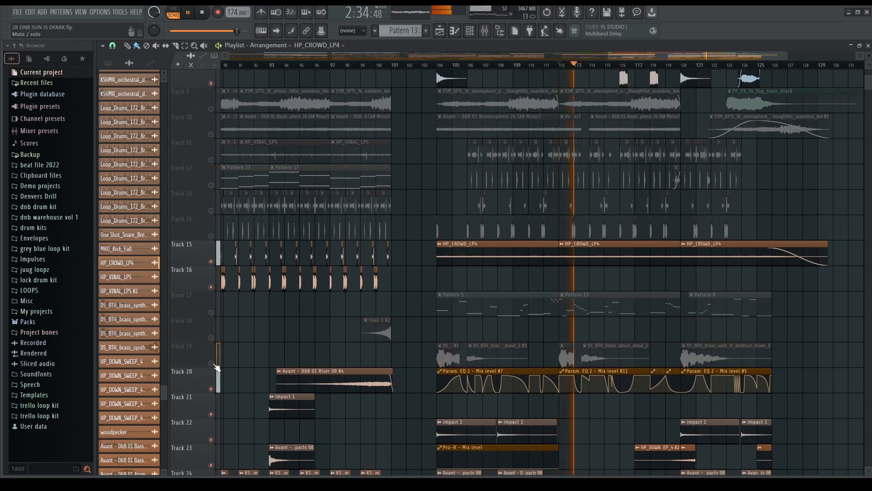
key(space)
scroll(213, 367, down, 3)
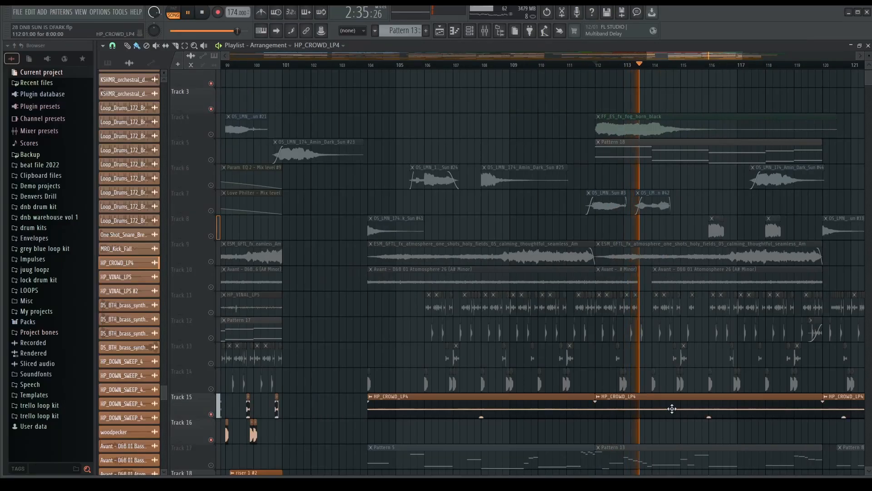
Step: Stop playback and lower the HP_CROWD_LP4 channel volume to 12%
double_click(670, 407)
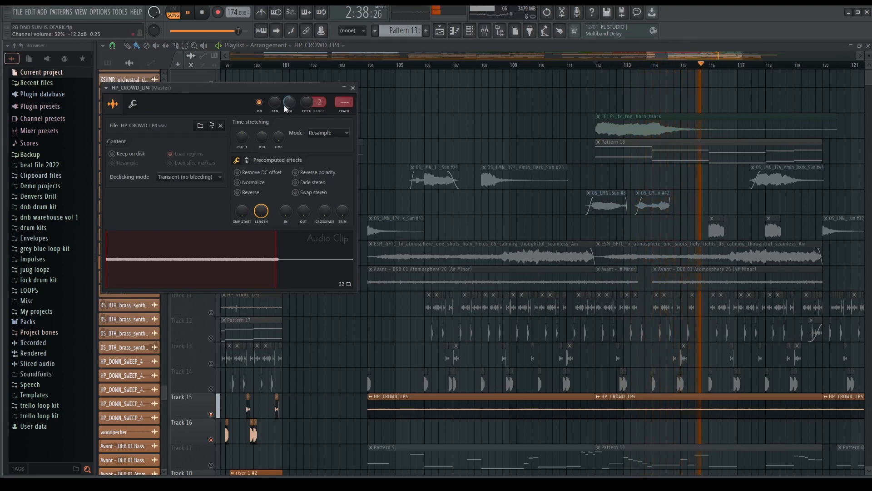
key(space)
drag(290, 102, 290, 132)
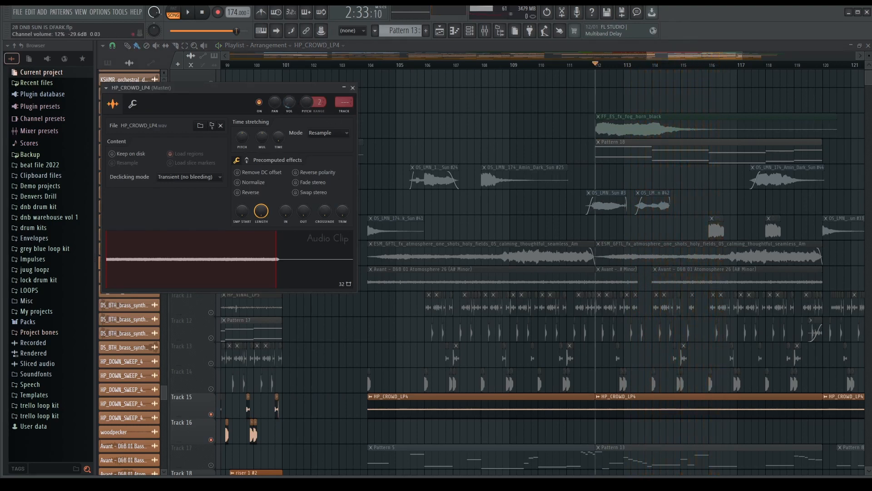
click(353, 87)
Step: Solo Track 10 briefly and turn all playlist tracks back on
scroll(372, 226, down, 4)
right_click(210, 289)
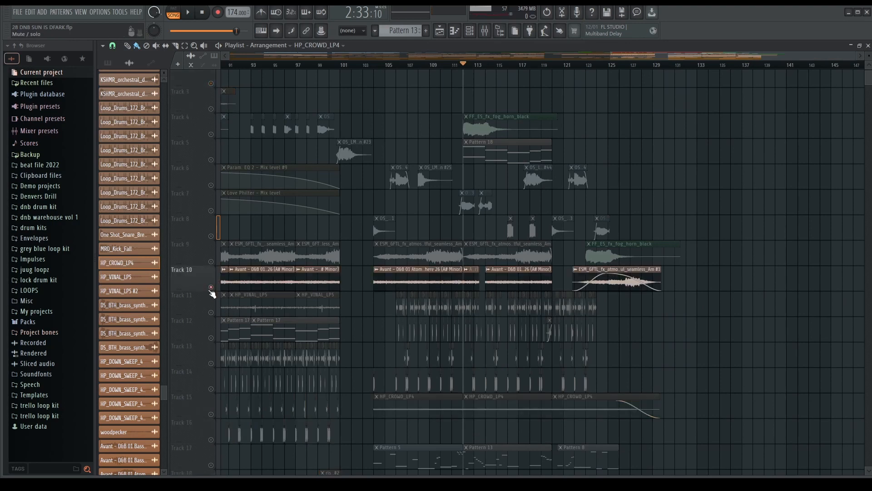
right_click(210, 289)
scroll(276, 365, down, 4)
scroll(747, 399, up, 4)
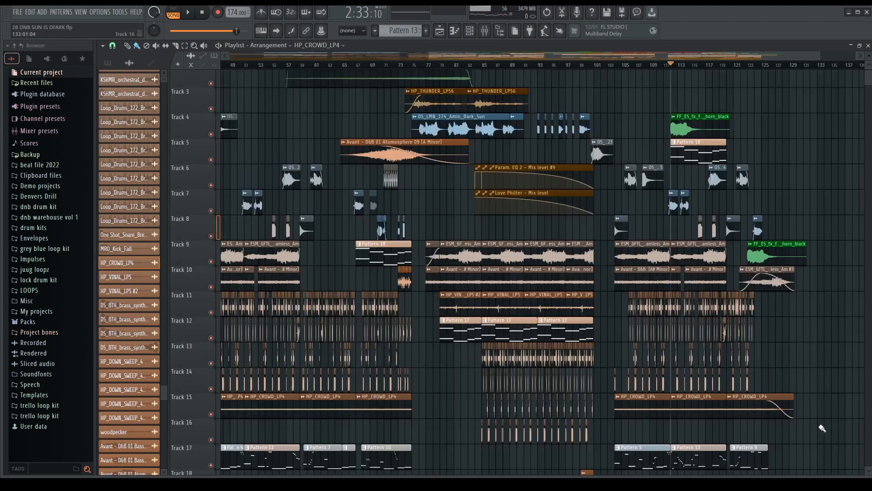
Step: Inspect the FF_ES_fx_fog_horn_black clip on Track 4 and audition it in the mix from bar 112
double_click(650, 125)
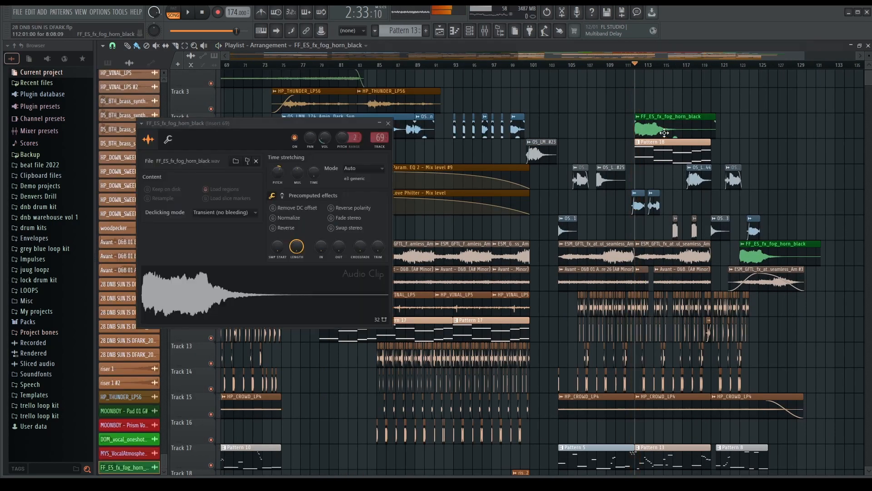
click(388, 123)
scroll(700, 200, up, 3)
key(space)
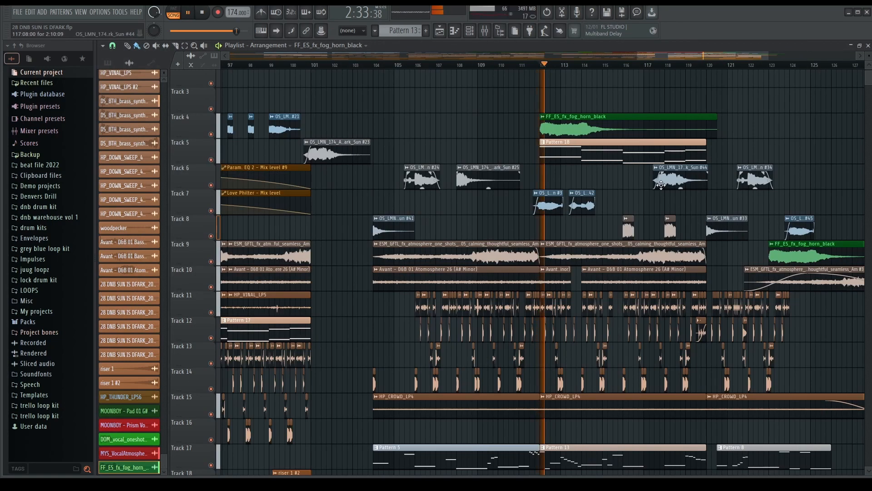
key(space)
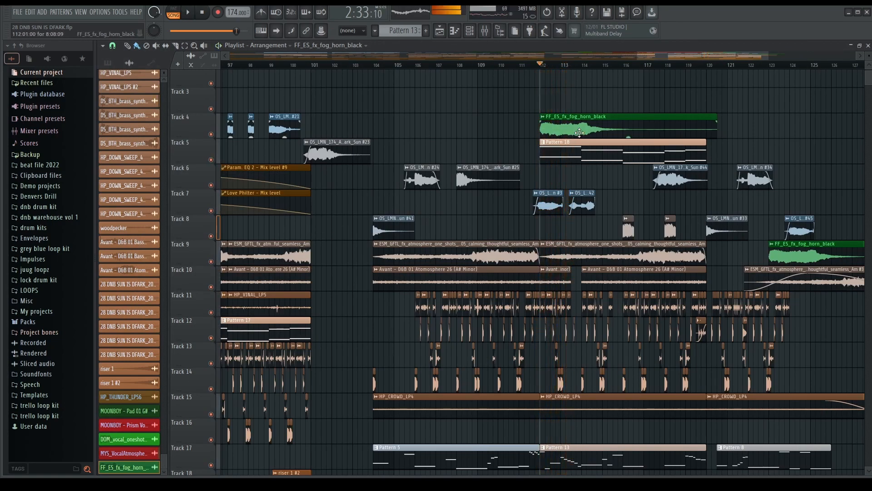
double_click(568, 126)
key(Escape)
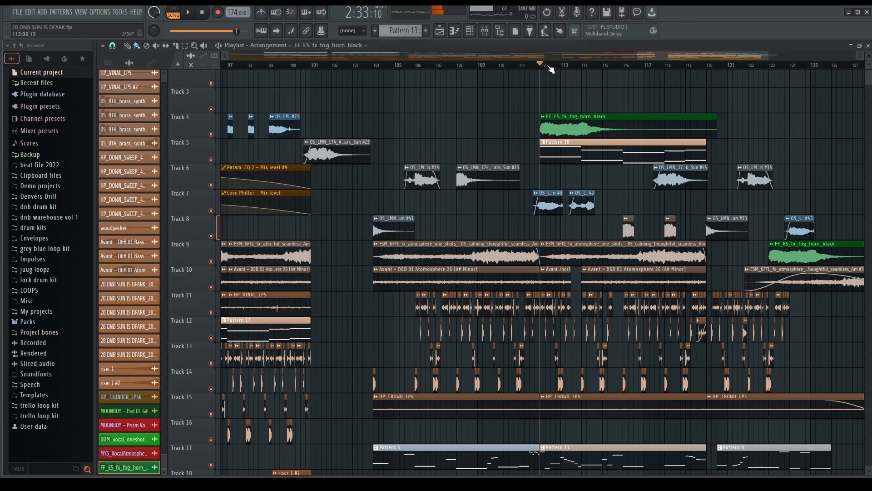
Step: Play the second half of the drop from bar 112 past bar 121
key(space)
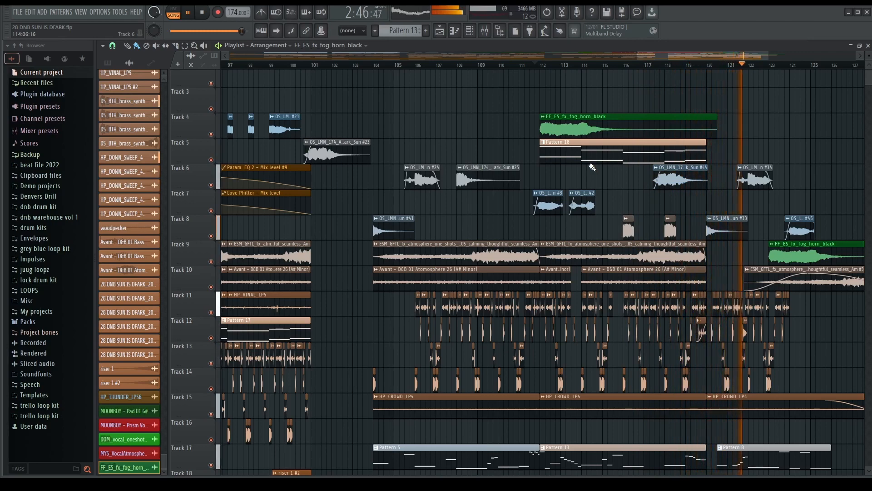
scroll(795, 293, down, 9)
key(space)
Step: Examine the drop's lower tracks around bars 116 to 124, covering sweeps, impacts, and Chorus, Flangus, Pro-R and Reeverb 2 automation
scroll(789, 295, up, 7)
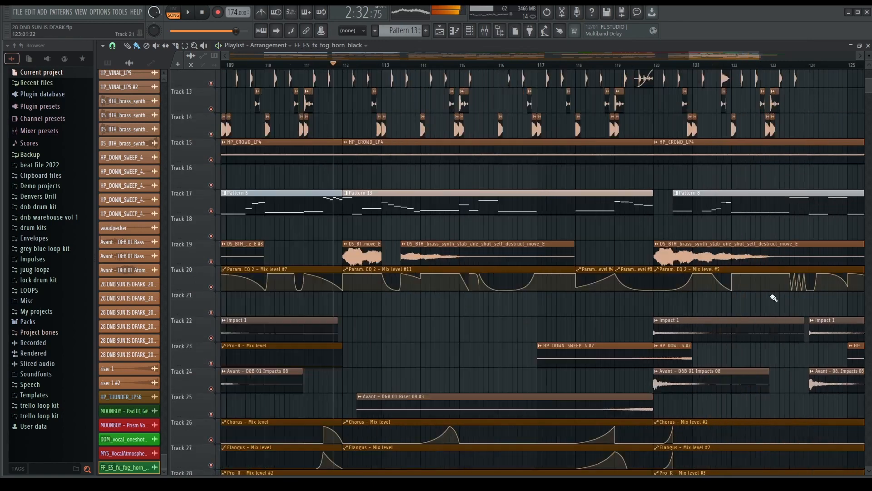
scroll(677, 296, down, 5)
scroll(687, 305, down, 6)
key(ctrl+s)
scroll(674, 340, up, 4)
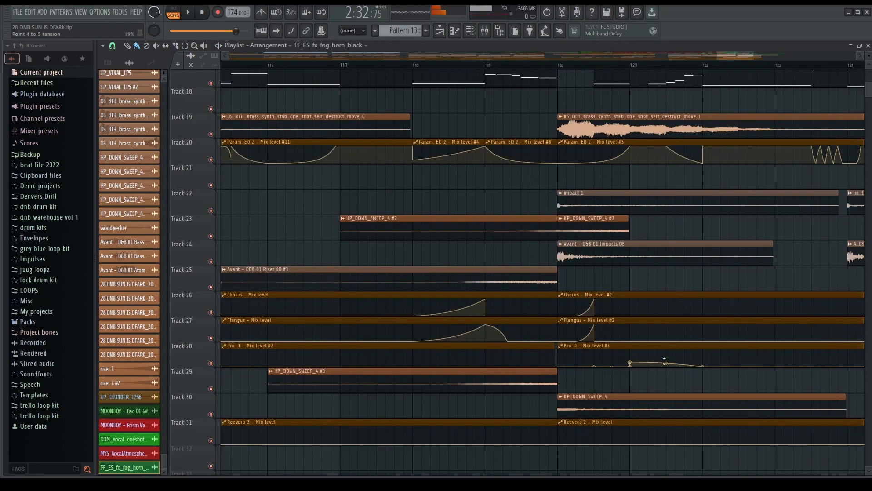
scroll(633, 363, down, 3)
scroll(627, 345, up, 3)
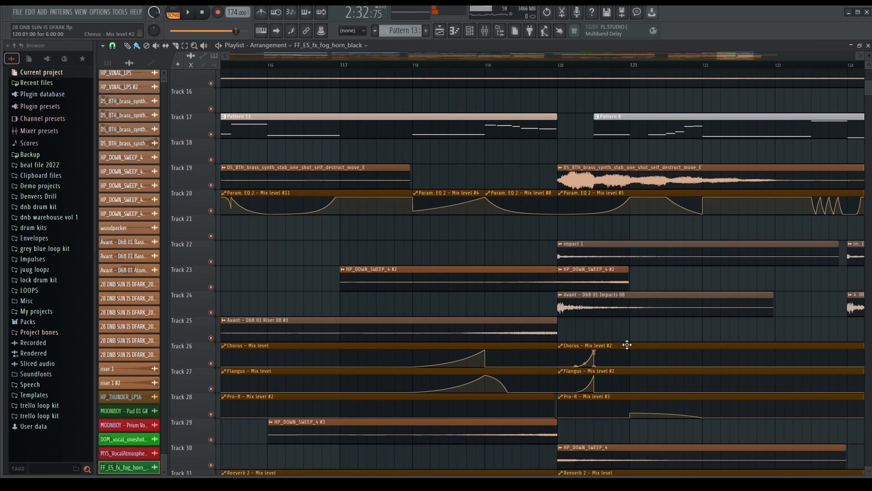
scroll(632, 272, down, 4)
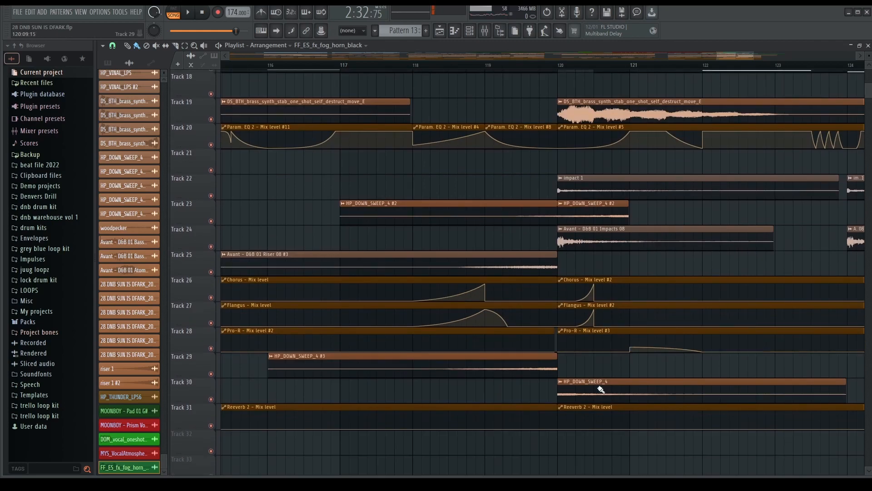
Step: Examine how the track ends after bar 120, from Pattern 8 to the fog horn and fading crowd layer, and view the full arrangement
scroll(609, 387, down, 2)
scroll(600, 383, down, 2)
scroll(587, 377, up, 5)
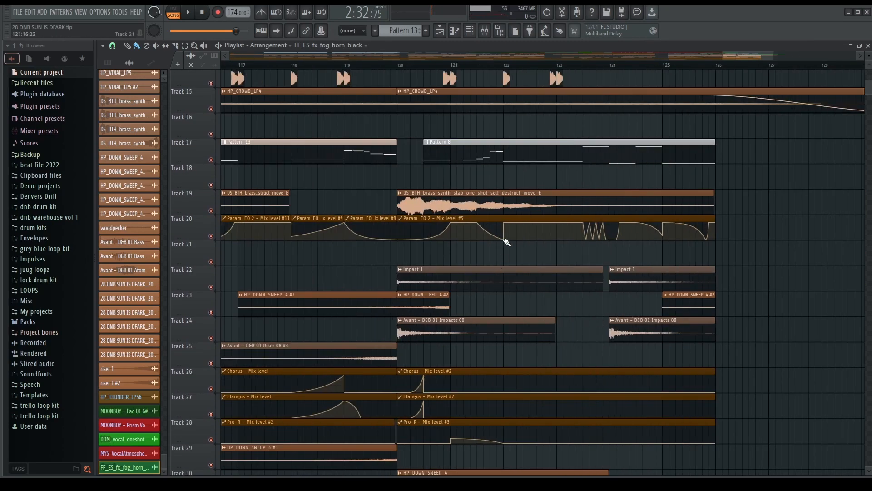
scroll(577, 296, up, 8)
scroll(633, 289, down, 6)
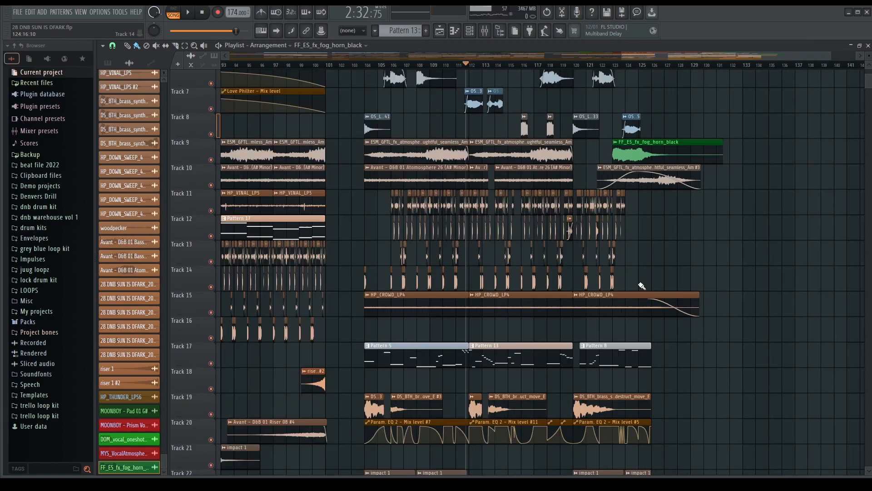
scroll(636, 269, up, 5)
scroll(627, 371, down, 3)
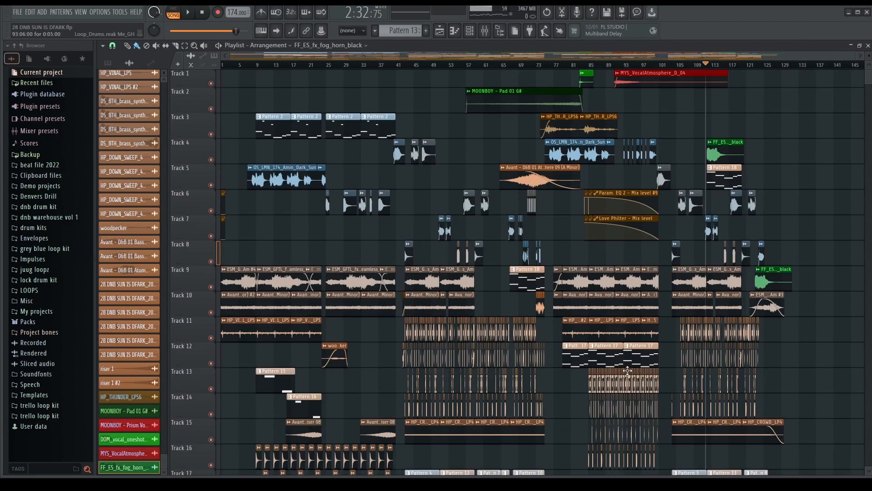
Step: Show the mixer and view the Master track's effect chain, including Fruity Reeverb 2, Pro-L 2, Pro-Q 3 and OTT
click(485, 30)
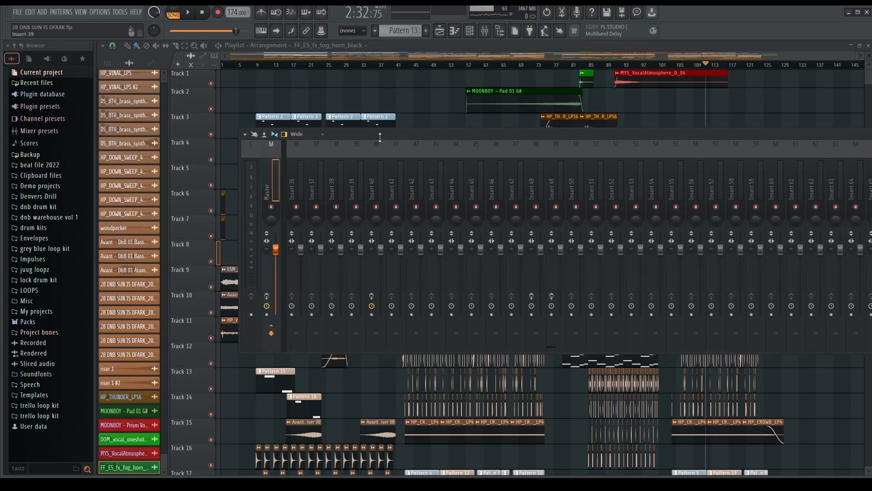
drag(409, 132, 287, 135)
drag(681, 133, 572, 134)
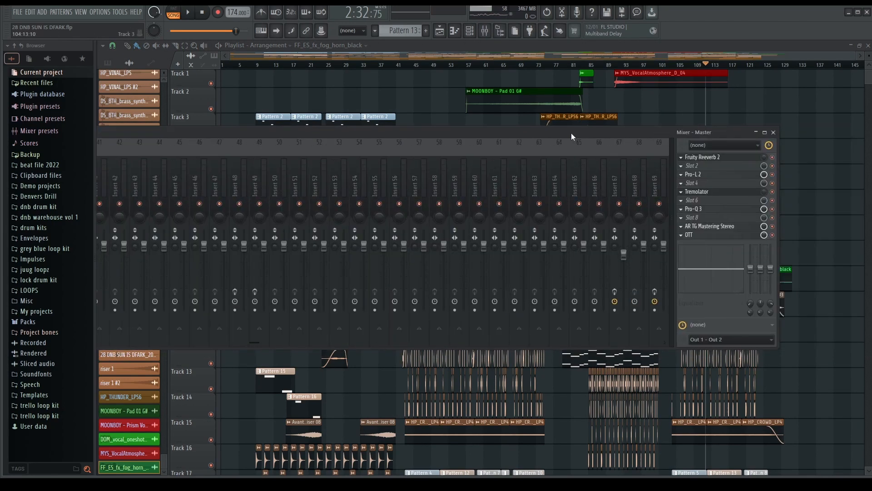
drag(779, 152, 365, 137)
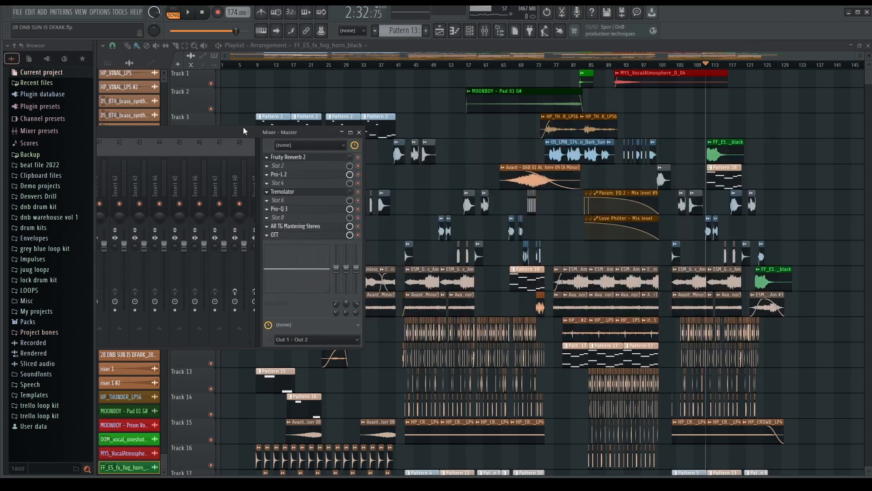
Step: Close the mixer and move the playhead back to bar 10 in the intro
key(F9)
click(516, 35)
drag(221, 133, 521, 129)
click(659, 129)
drag(699, 65, 268, 80)
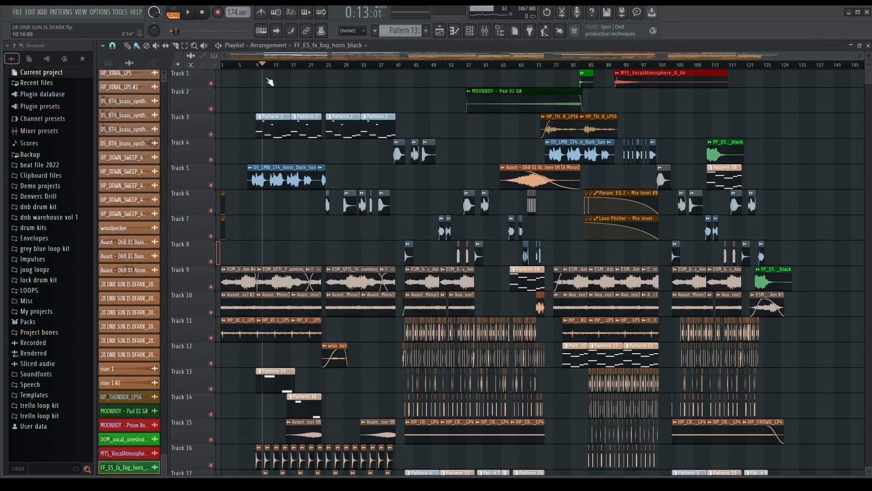
Step: Show the mixer and view the AR TG Mastering Stereo plugin on the Master track
click(475, 30)
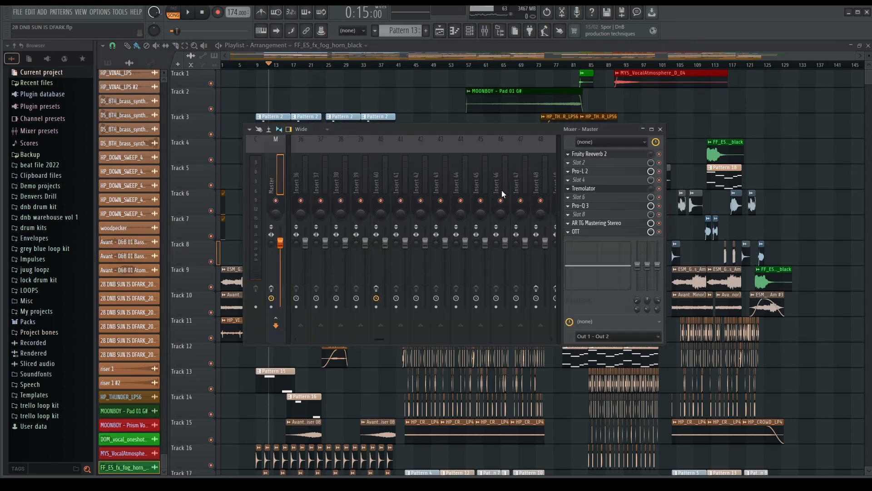
click(586, 223)
drag(365, 134, 417, 169)
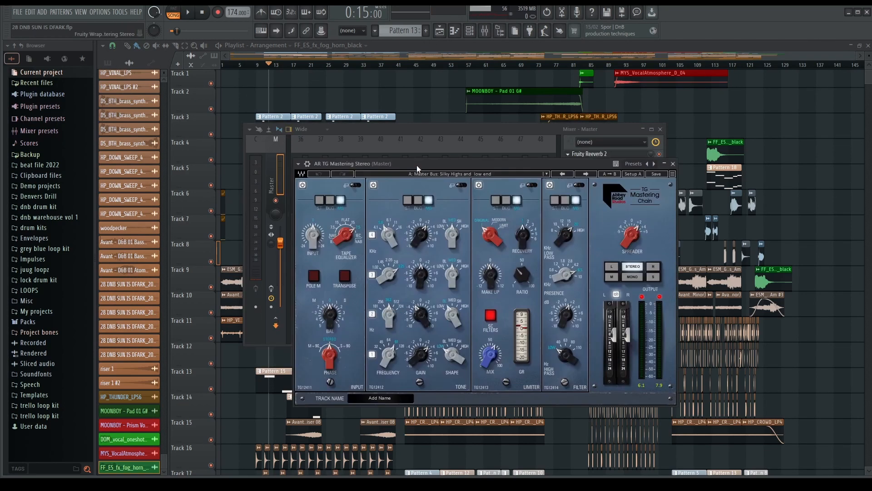
click(673, 164)
drag(519, 131, 702, 214)
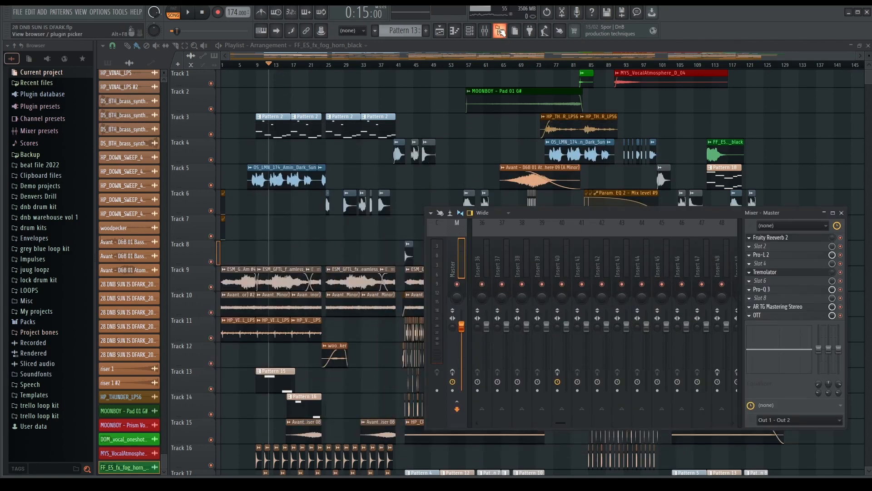
Step: Examine the OTT multiband compressor's depth, time and band settings on the Master track
click(758, 316)
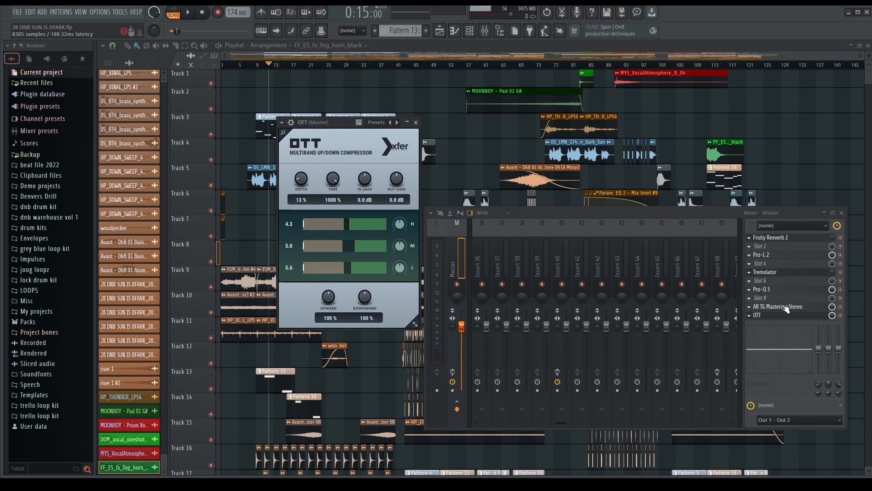
drag(334, 123, 320, 120)
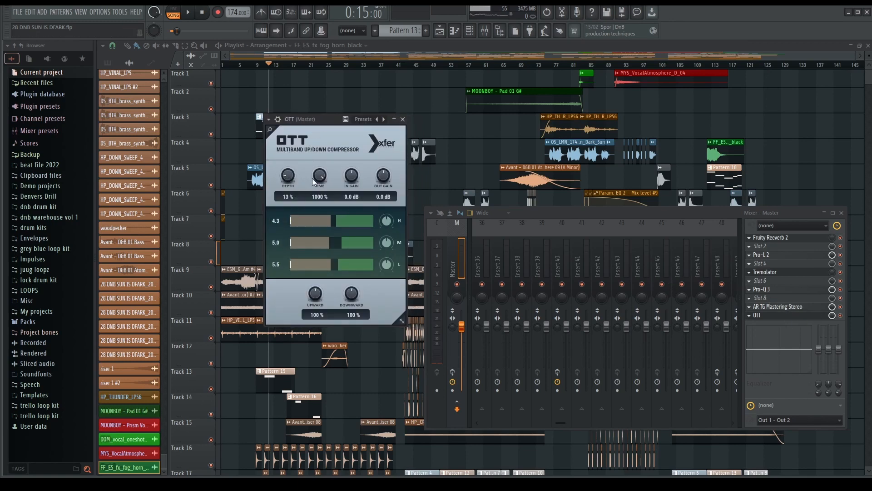
drag(298, 124, 351, 134)
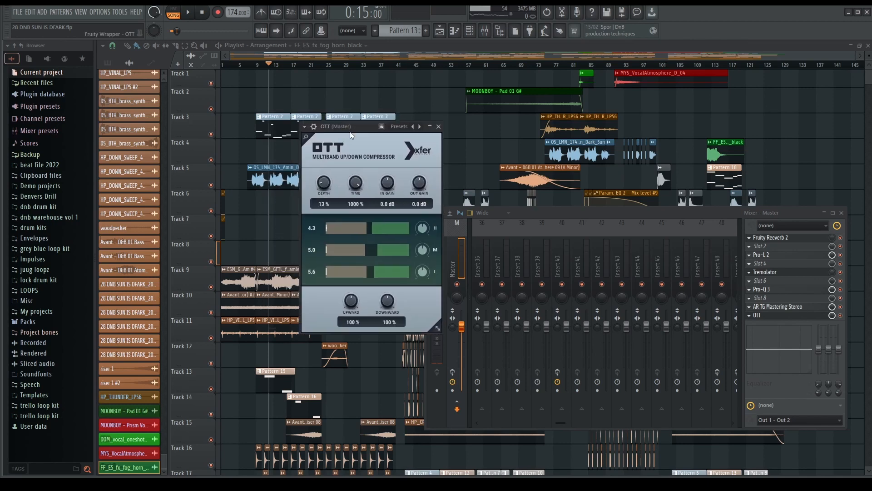
click(439, 127)
Step: Inspect the TG Mastering Chain's input, tone, limiter, filter and output controls on the Master track
click(786, 307)
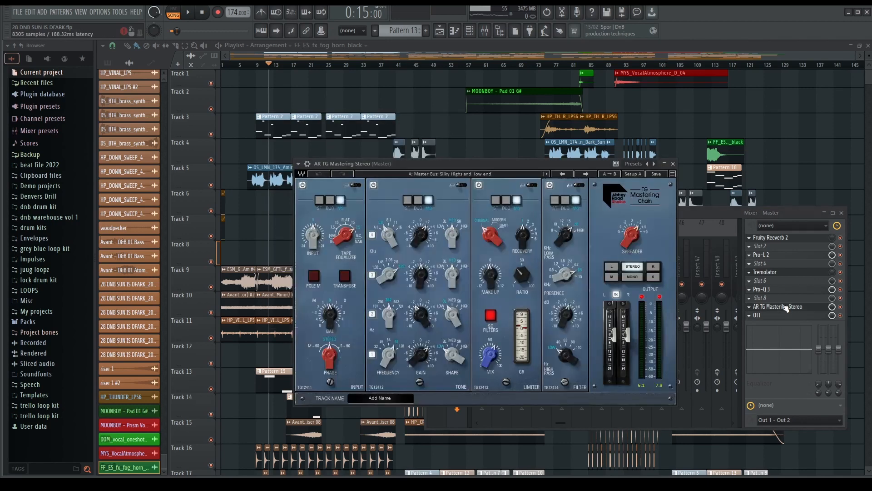
drag(477, 163, 506, 98)
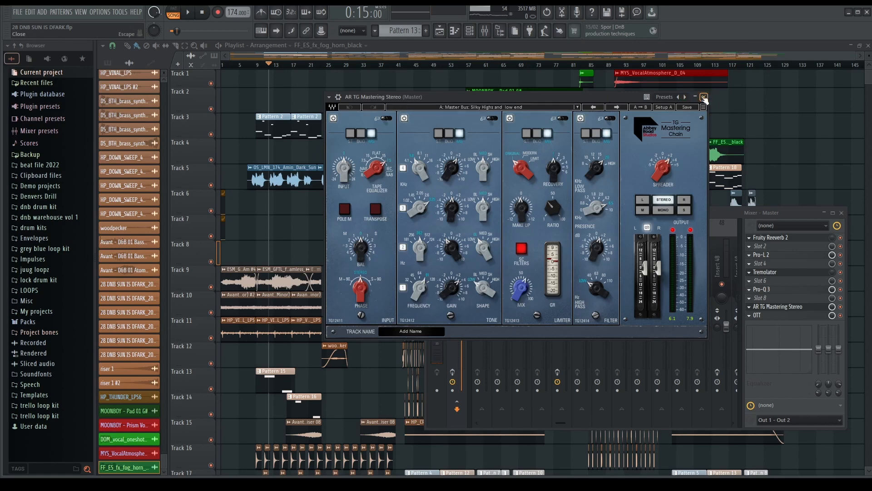
click(704, 97)
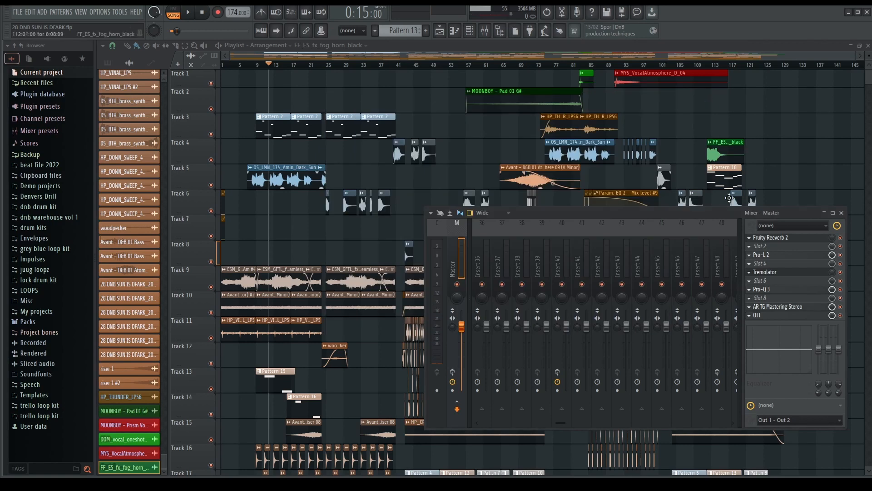
Step: Lower the brickwall low cut in the Master track's Pro-Q 3 to 16.079 Hz
click(778, 292)
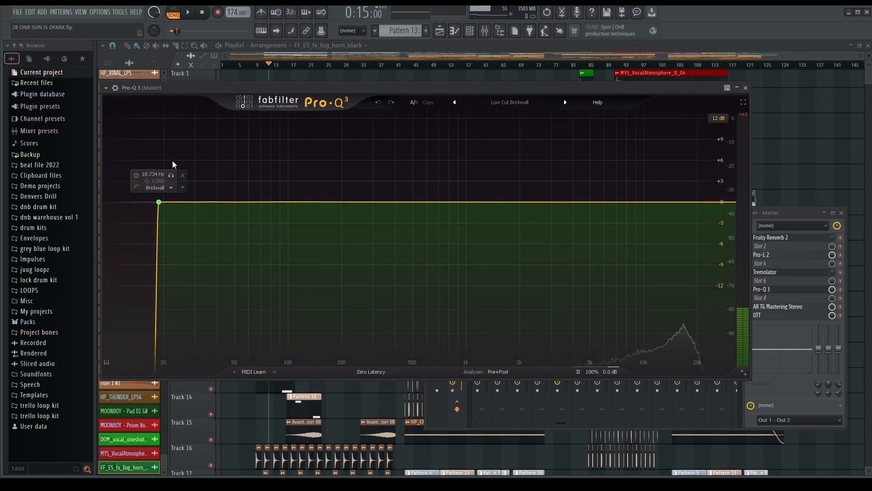
drag(189, 88, 332, 103)
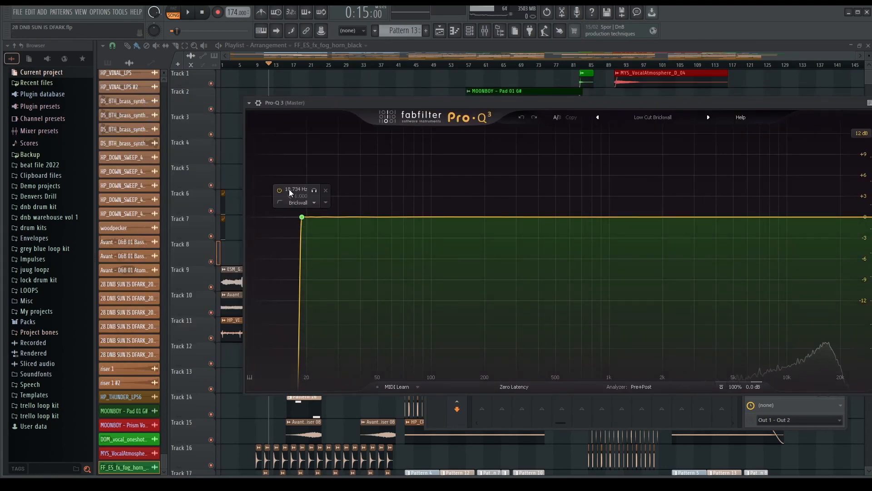
drag(305, 218, 297, 219)
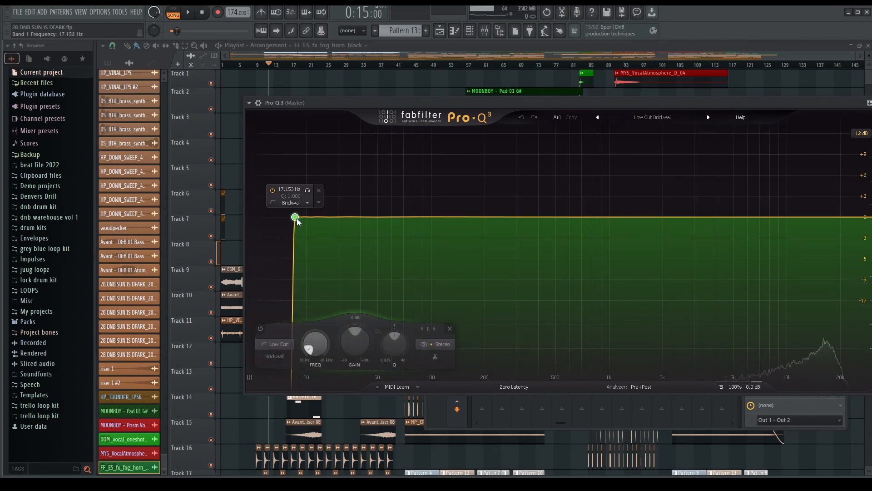
drag(445, 102, 294, 139)
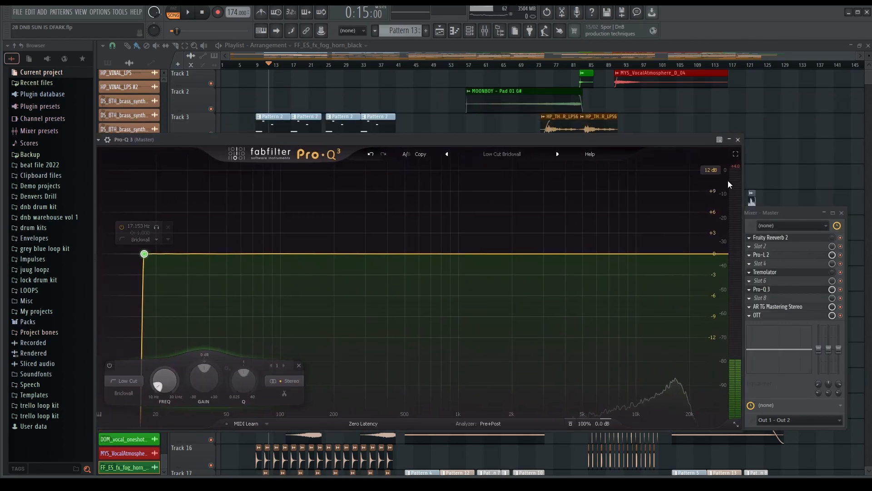
drag(144, 253, 139, 254)
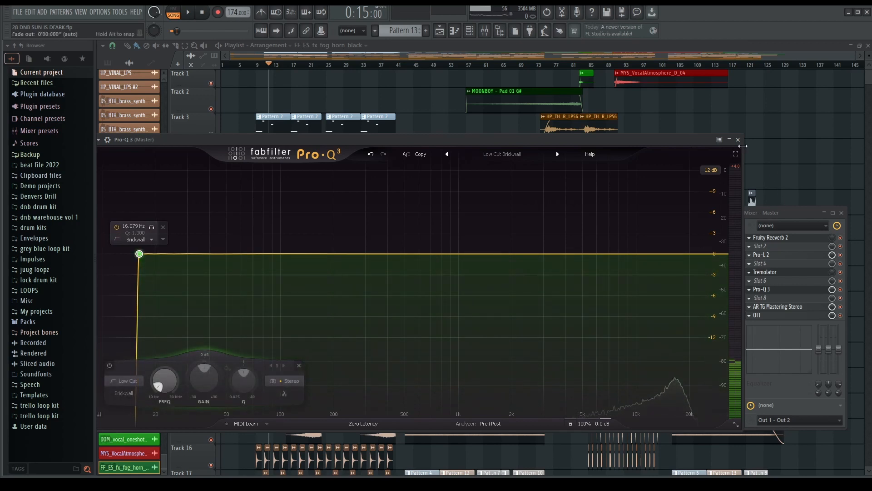
click(738, 140)
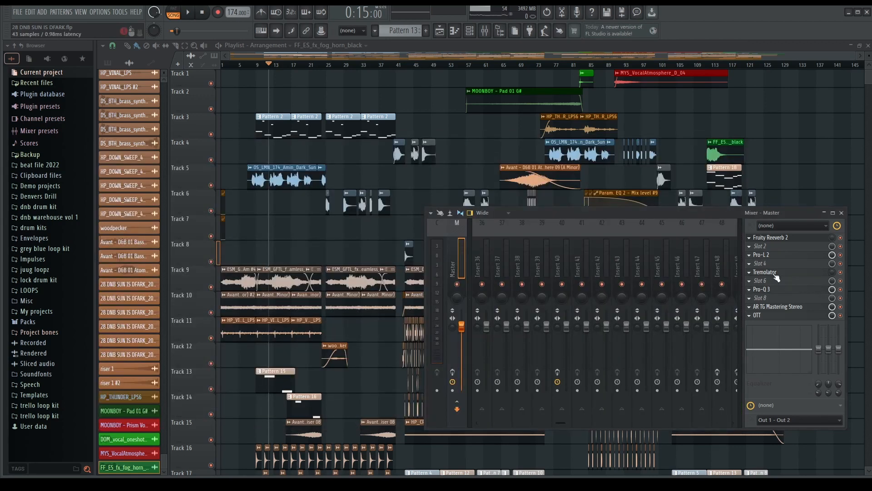
Step: Close the mixer and play from about bar 38 to check the Tremolator automation on Track 18
click(841, 213)
scroll(365, 293, up, 4)
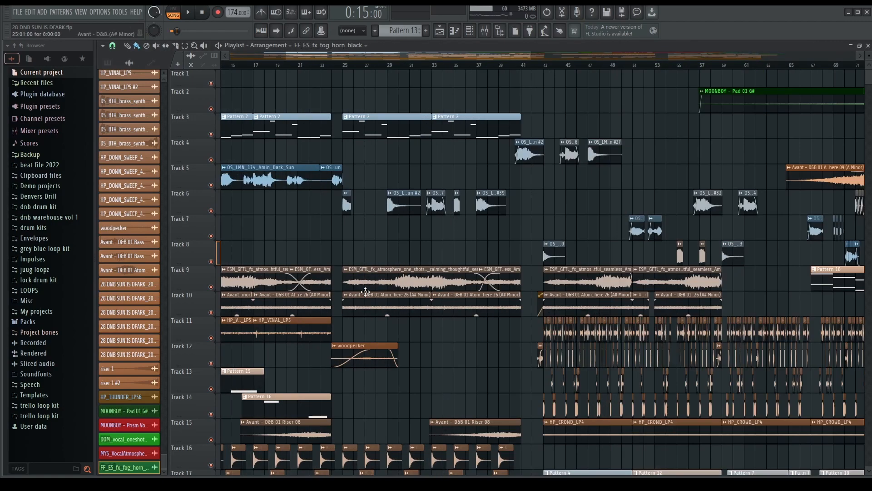
click(488, 68)
key(space)
scroll(487, 190, down, 5)
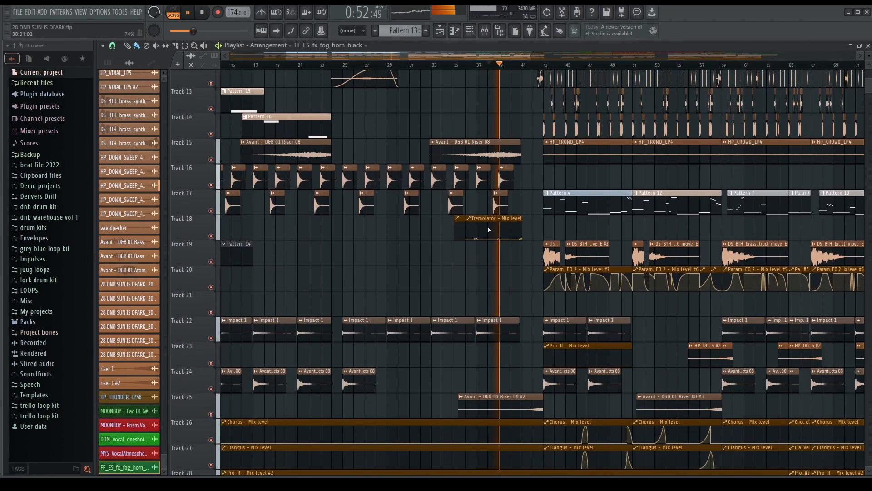
scroll(489, 230, up, 3)
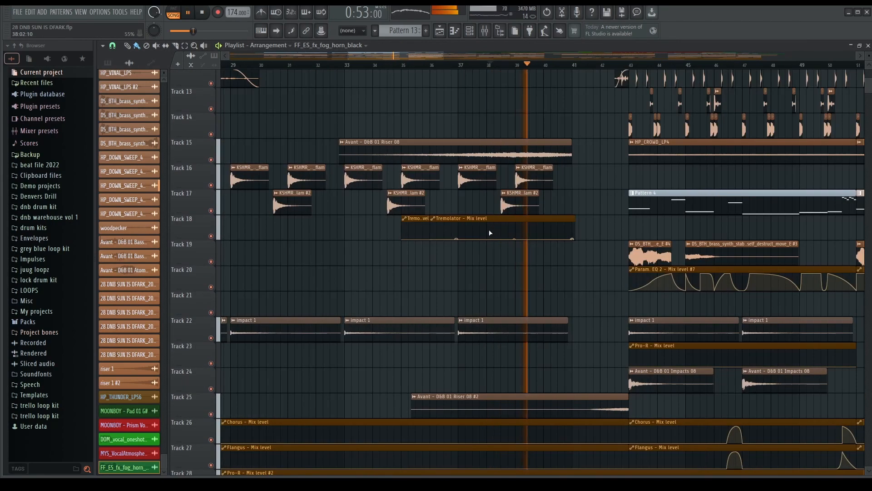
Step: Make the second Tremolator mix level clip on Track 18 unique and raise its bar 41 point to 100%
click(434, 218)
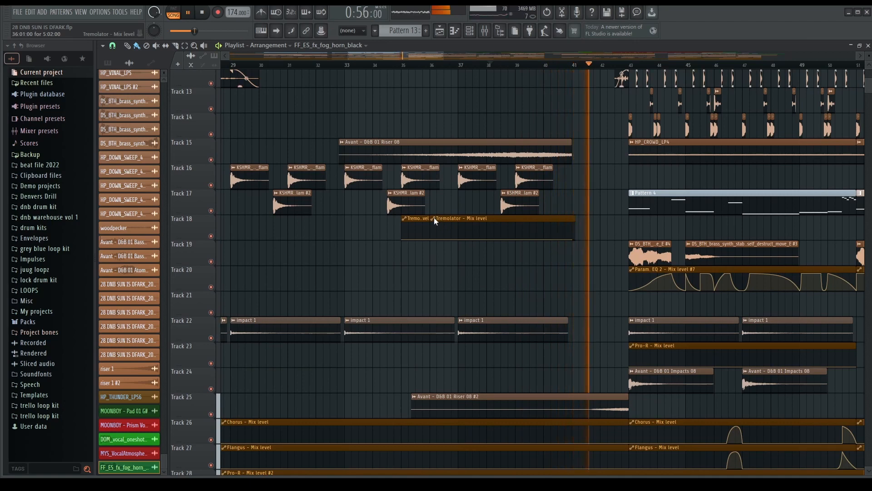
click(448, 296)
key(space)
drag(573, 240, 573, 217)
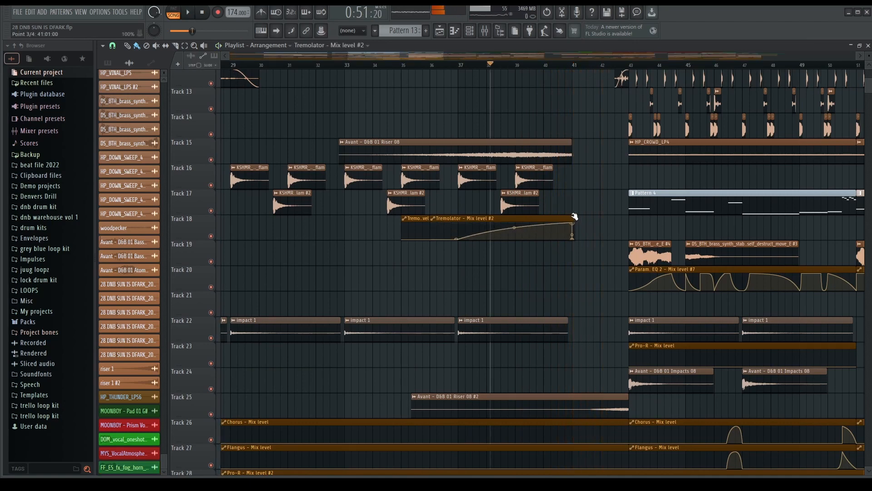
Step: Play the build-up from bar 38 to the start of the drop to hear the raised Tremolator automation
scroll(526, 254, down, 3)
scroll(527, 255, up, 2)
scroll(523, 276, up, 2)
key(space)
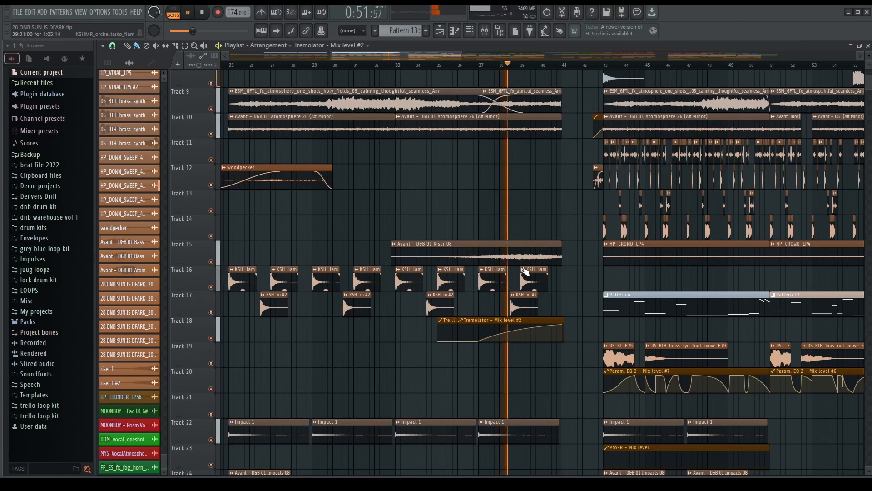
scroll(514, 246, down, 5)
scroll(499, 207, down, 2)
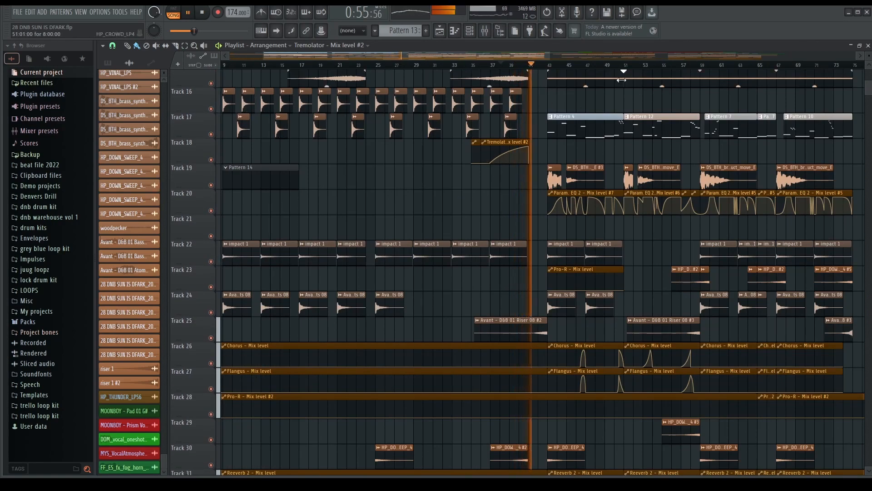
scroll(566, 200, up, 4)
scroll(516, 204, up, 3)
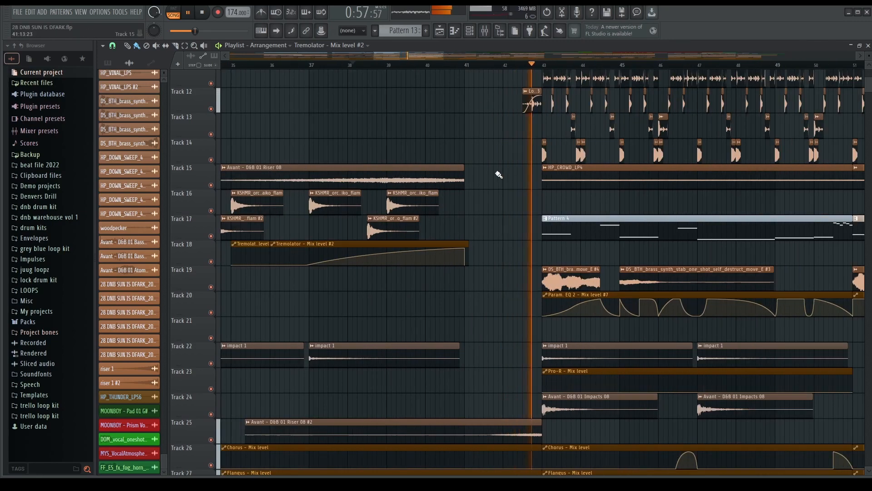
key(space)
Step: Replay the end of the build-up into the first drop and compare the Tremolator ramp with the surrounding arrangement
scroll(422, 255, down, 8)
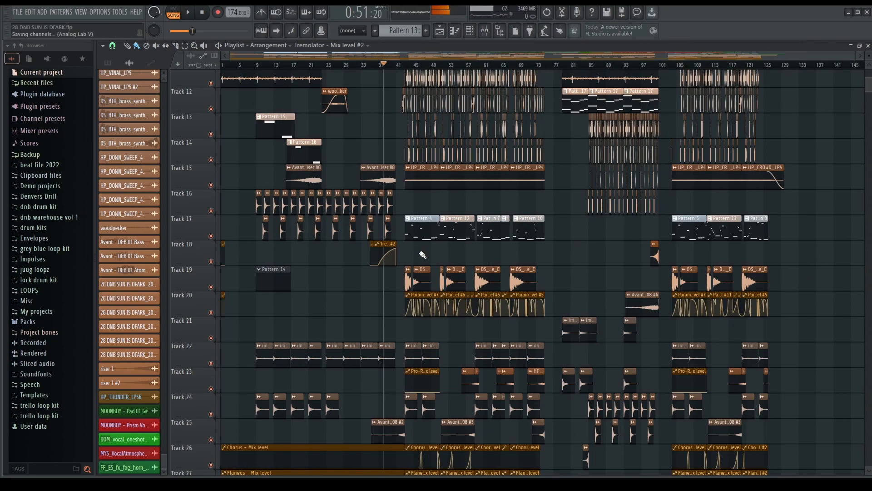
scroll(657, 260, up, 6)
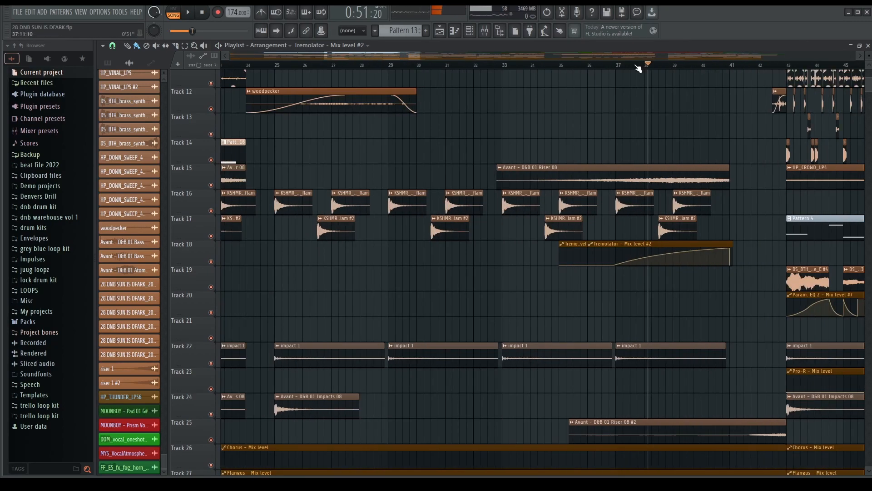
click(634, 66)
drag(634, 68, 654, 71)
key(space)
scroll(608, 216, down, 3)
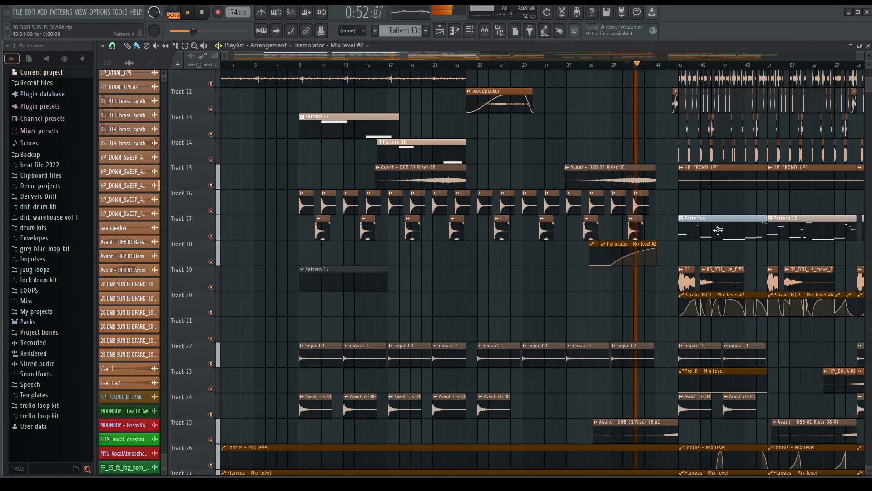
scroll(665, 298, up, 4)
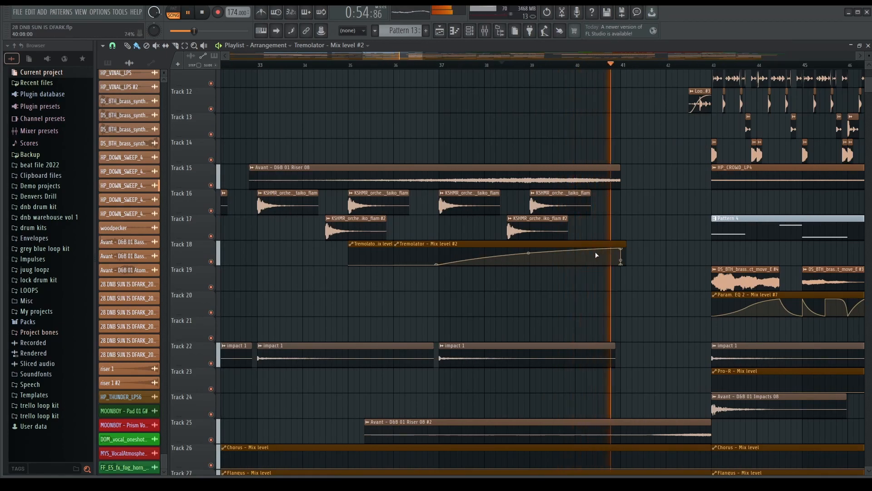
scroll(578, 298, down, 5)
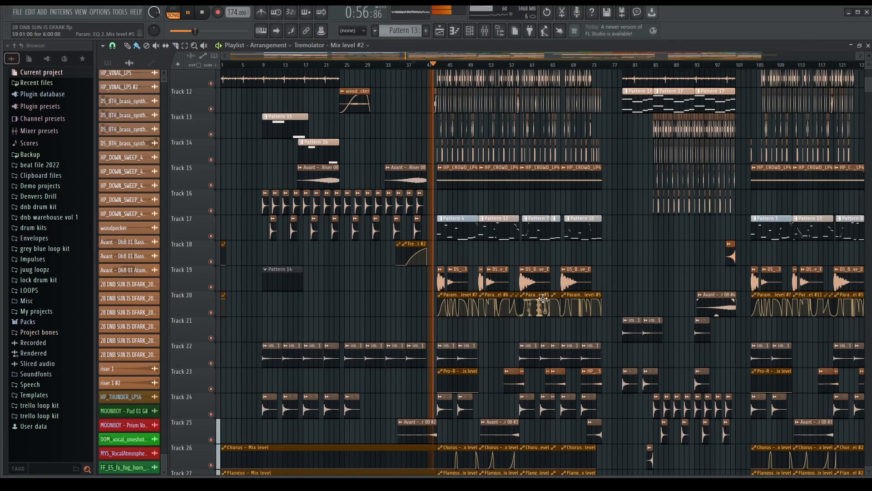
scroll(312, 308, down, 6)
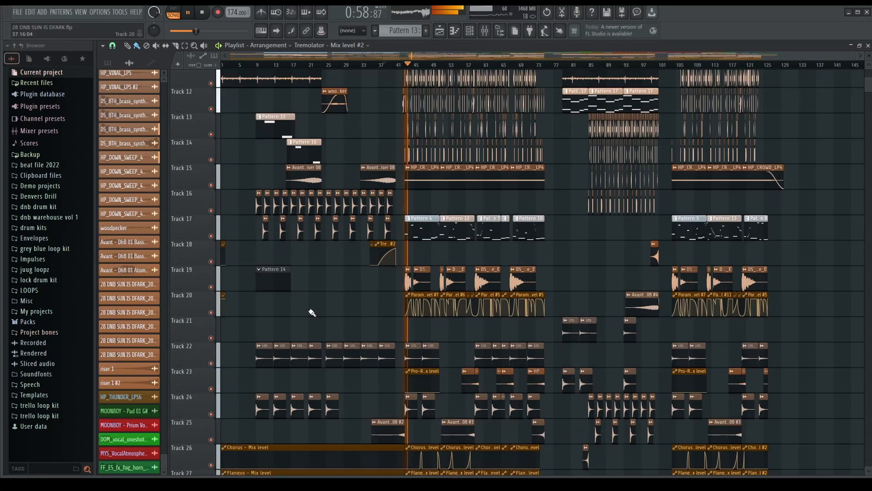
key(space)
Step: Reopen the mixer and examine the Master track's Pro-L 2 gain and Fruity Reeverb 2 settings
click(484, 31)
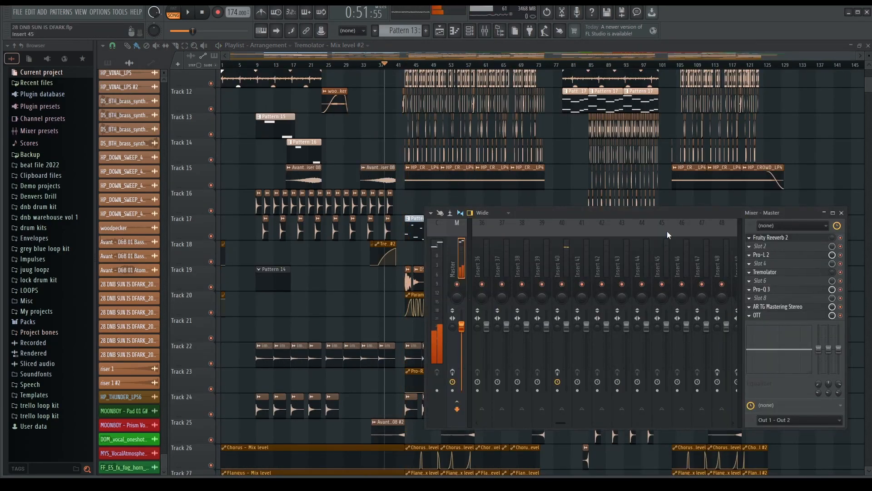
click(727, 261)
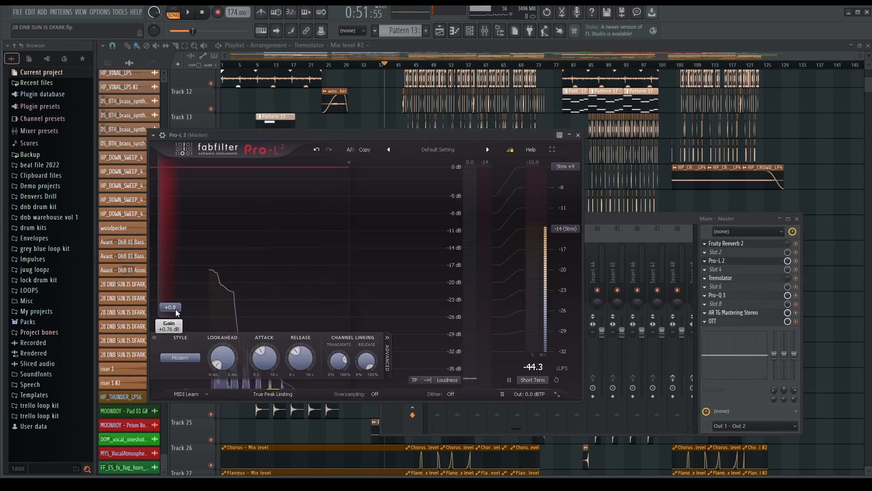
click(578, 135)
click(722, 243)
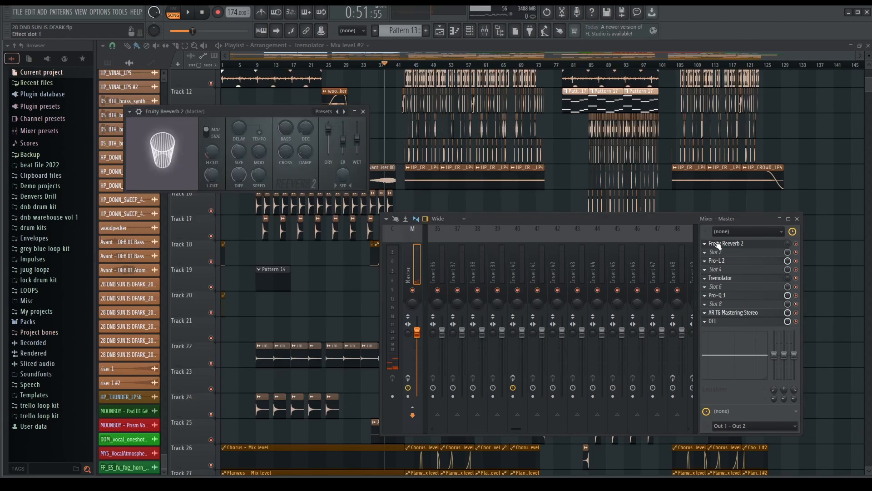
click(363, 112)
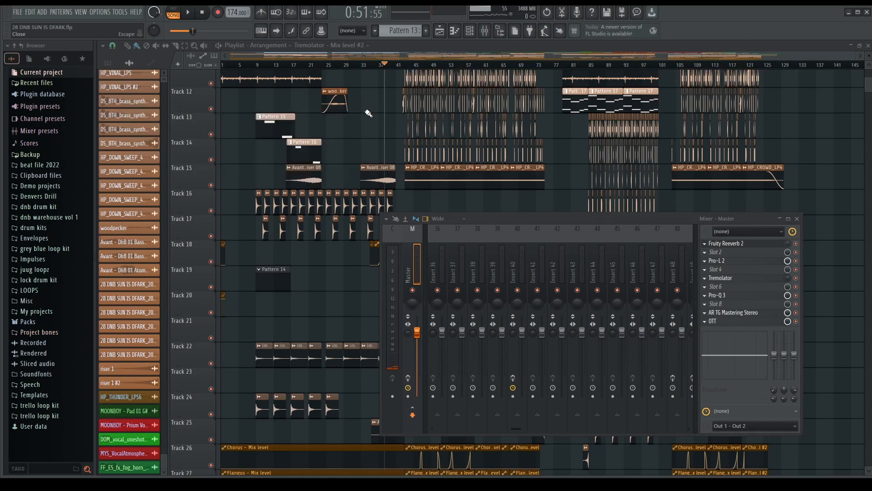
Step: Hide the mixer and view the lower playlist tracks down to the Reeverb 2 automation on Track 31
right_click(824, 266)
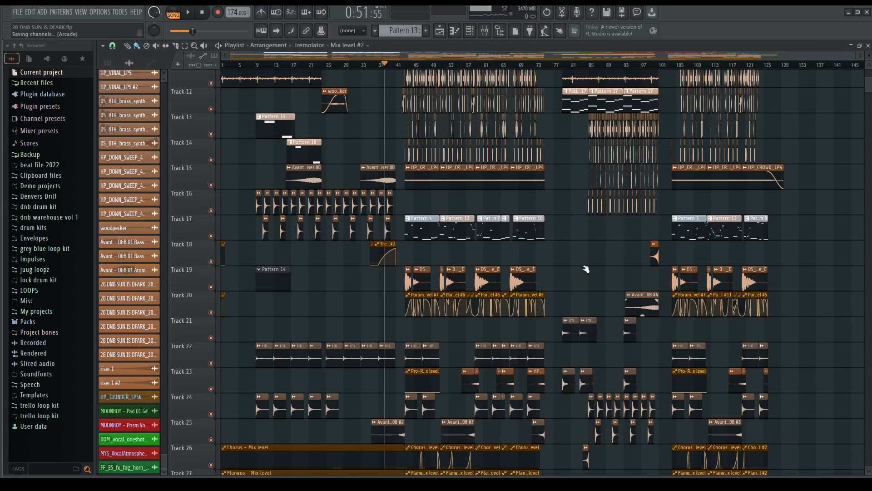
scroll(591, 277, down, 10)
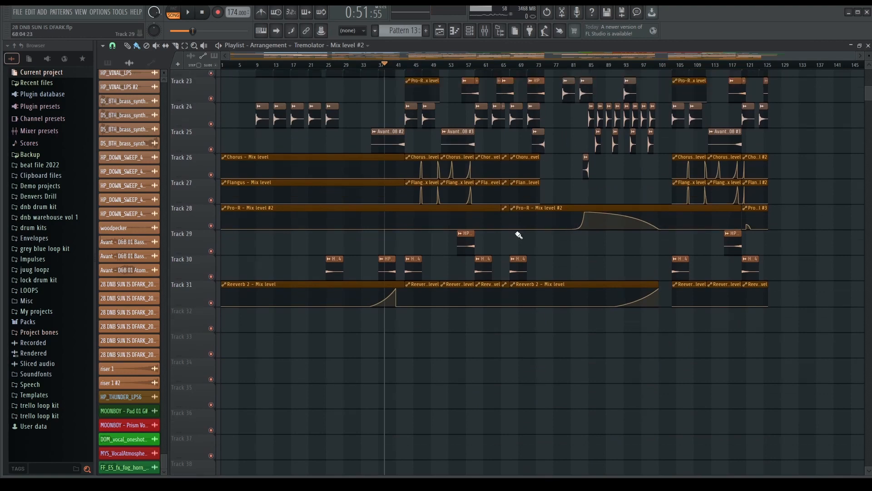
Step: Reopen the mixer and play the first drop from bar 43 to hear it through the Master effect chain
scroll(519, 235, up, 3)
key(F9)
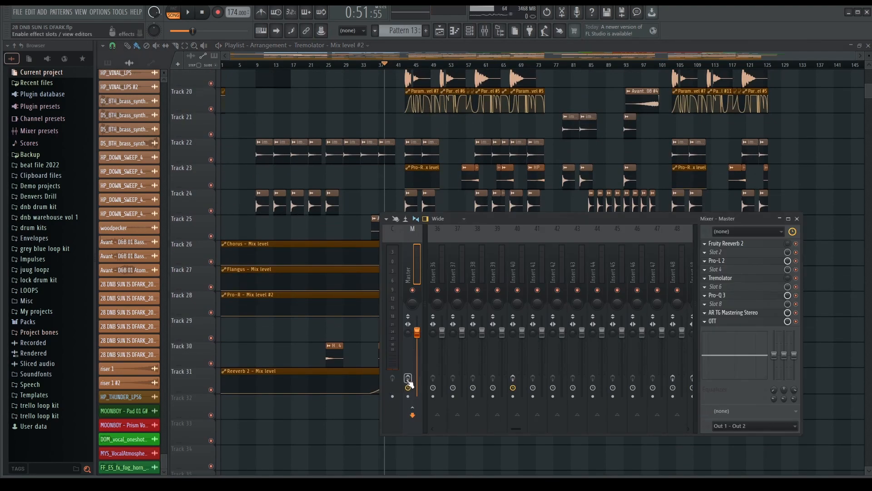
key(space)
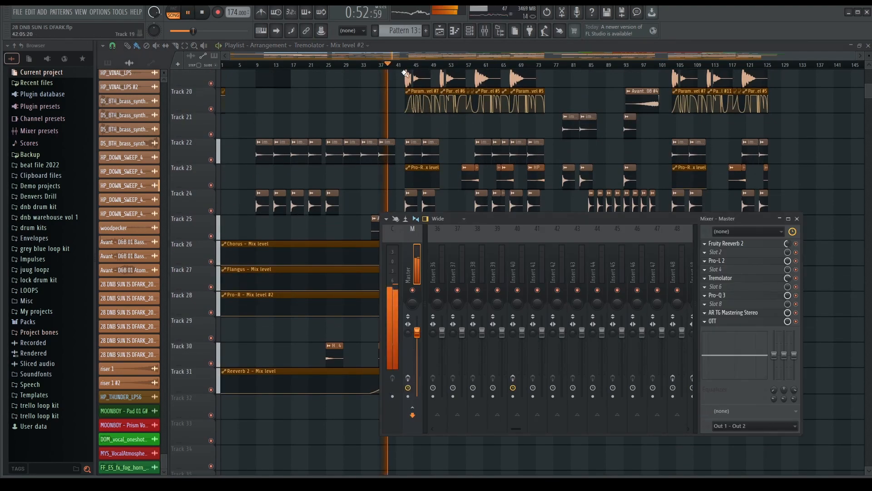
click(406, 65)
click(485, 34)
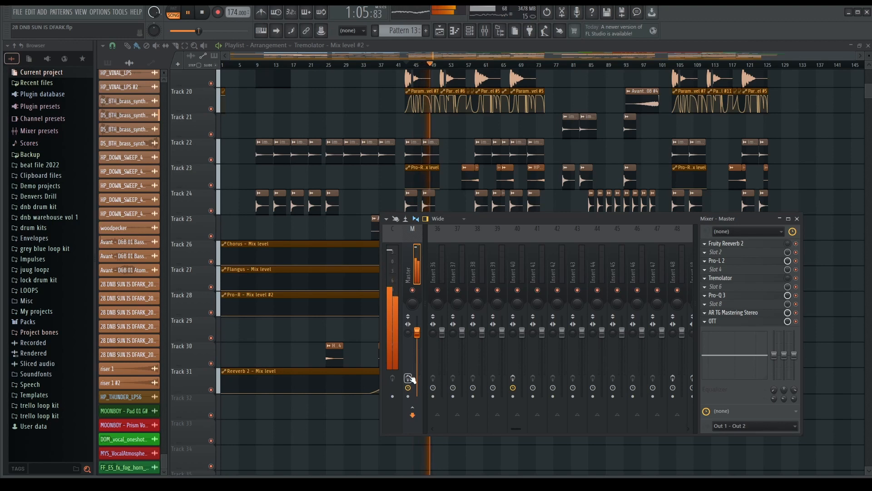
Step: Examine the AR TG Mastering Stereo and OTT plugins in the Master track's effect slots
click(726, 314)
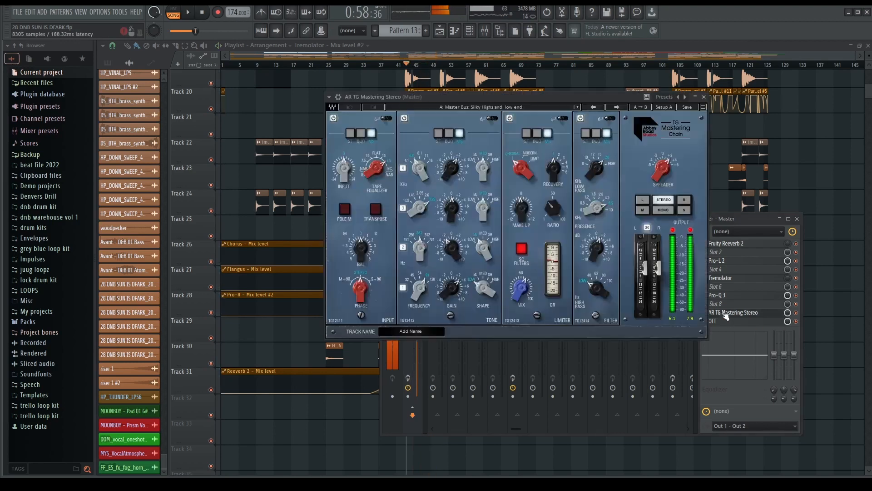
click(728, 320)
click(732, 322)
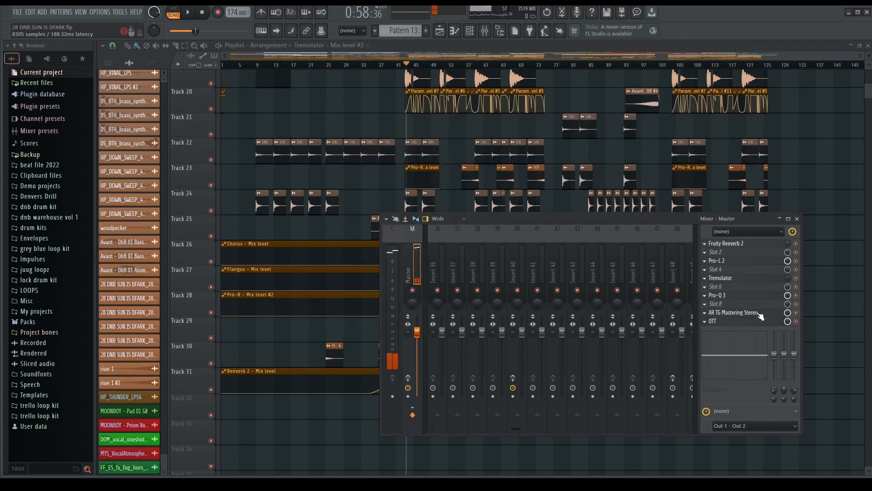
Step: Hide the mixer and review the upper playlist tracks around the break after the first drop, ending with playback stopped
key(F9)
scroll(651, 284, up, 10)
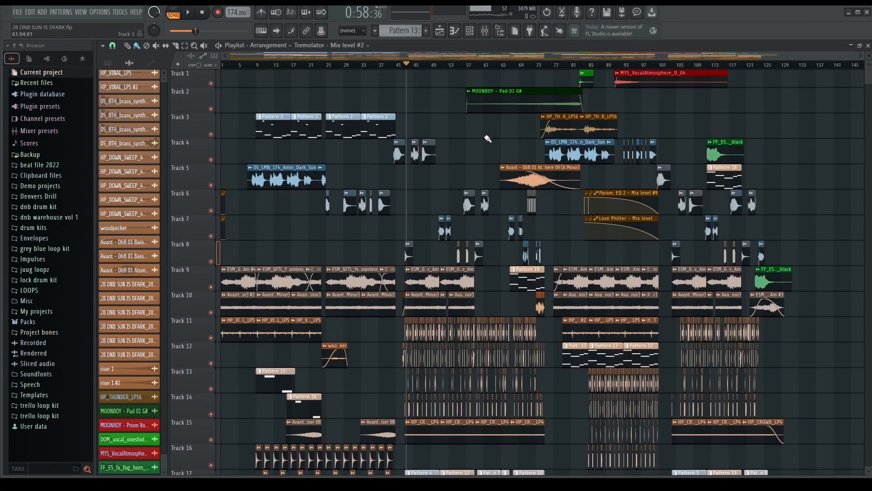
scroll(551, 95, up, 5)
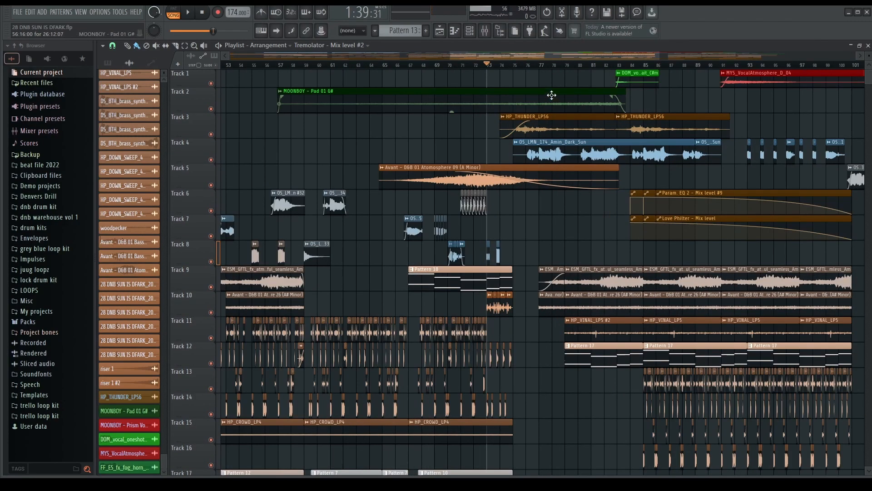
click(127, 411)
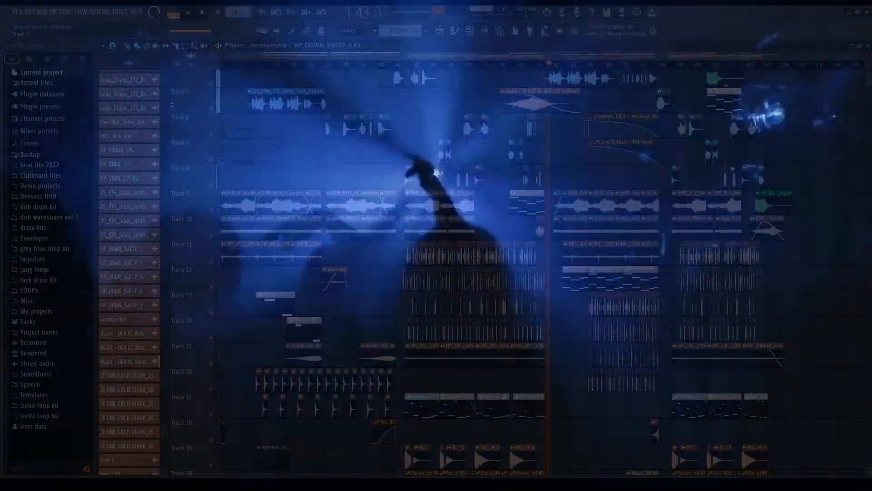
key(space)
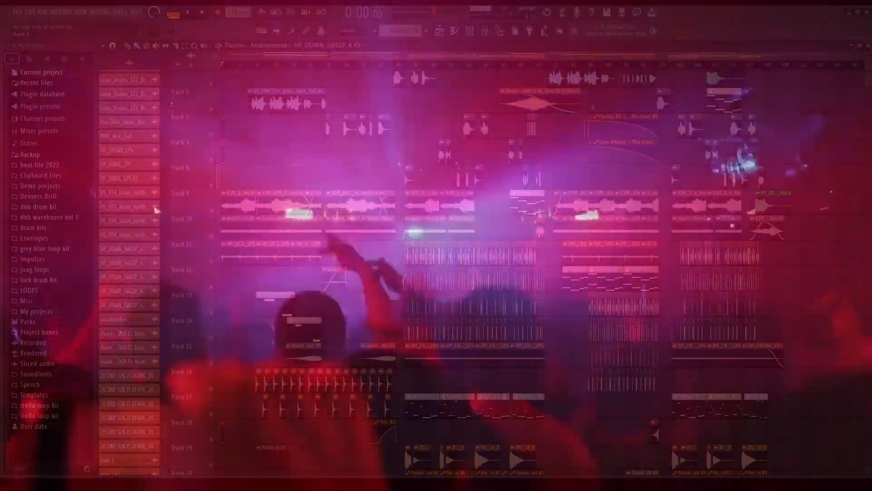